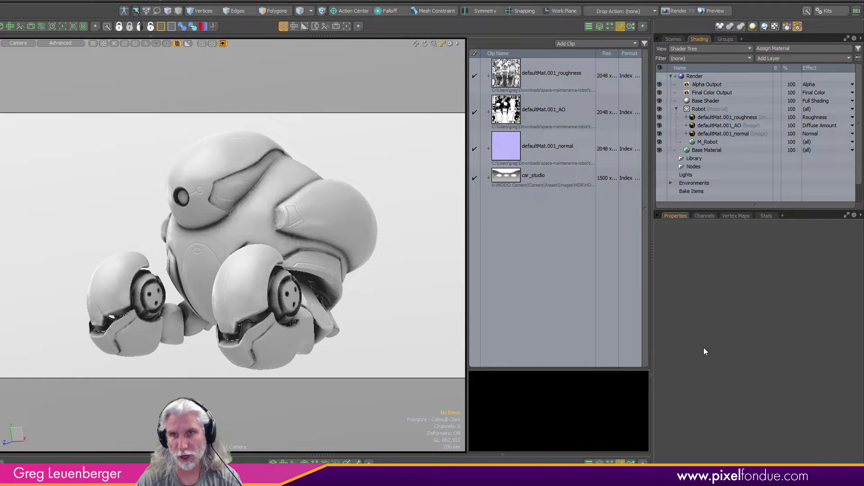
Switch the viewport to the perspective view and examine the robot's AO, normal and roughness shading from several angles.
alt+drag(326, 233, 158, 275)
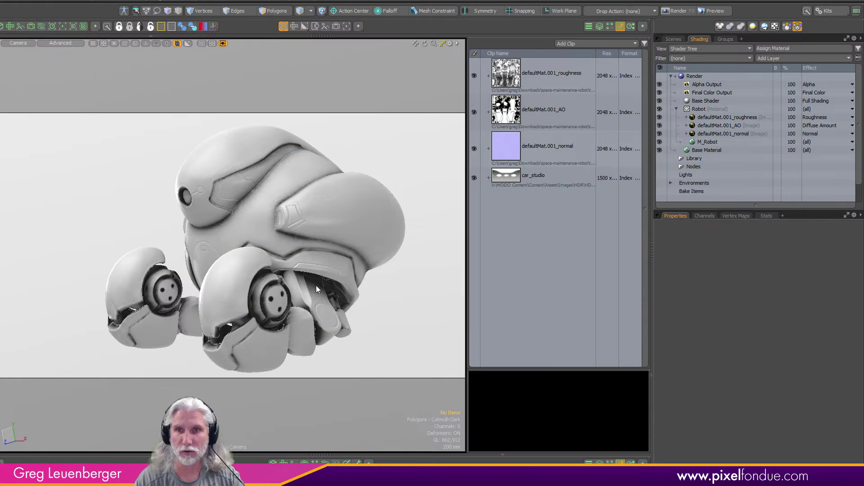
mouse_move(316, 285)
alt+mouse_down()
mouse_move(384, 355)
mouse_move(357, 326)
alt+mouse_up()
key(ctrl+space)
click(410, 232)
alt+drag(289, 255, 309, 296)
scroll(234, 306, up, 3)
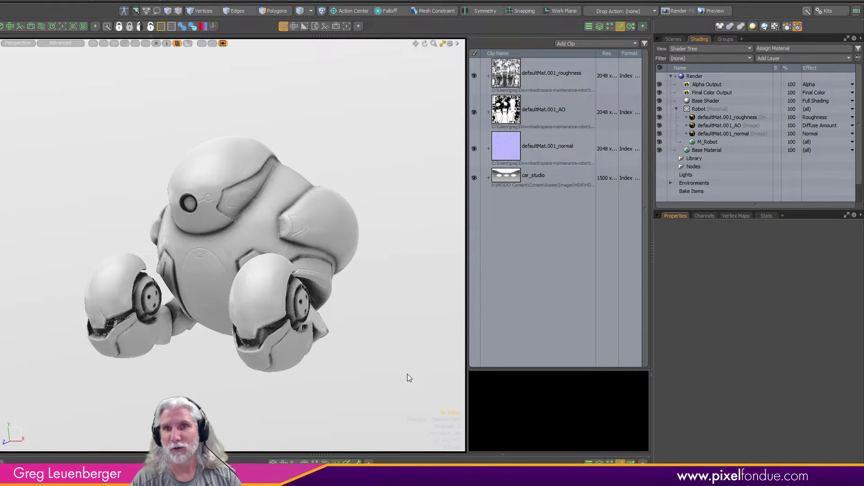
mouse_move(409, 377)
alt+mouse_down()
mouse_move(319, 299)
mouse_move(413, 393)
alt+mouse_up()
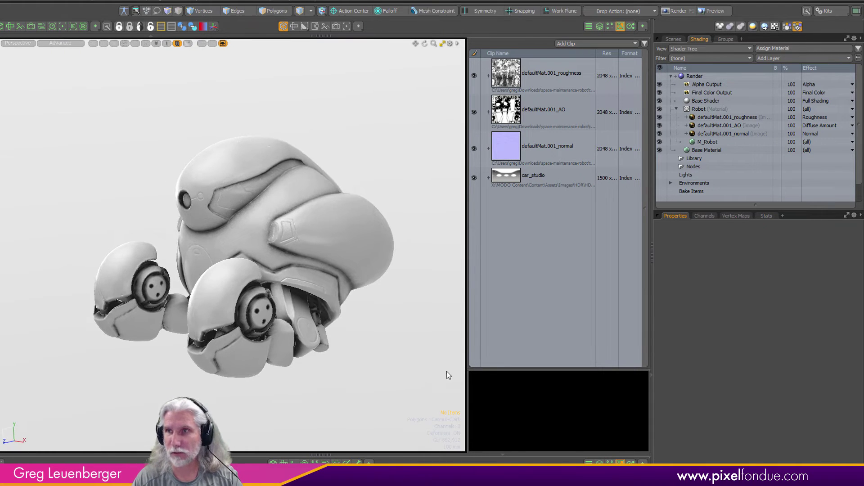
alt+drag(331, 257, 349, 265)
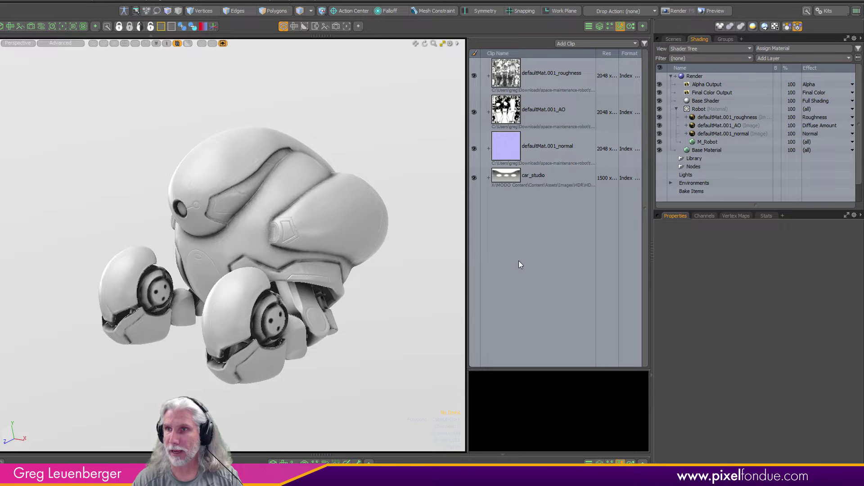
key(alt)
alt+drag(341, 327, 405, 375)
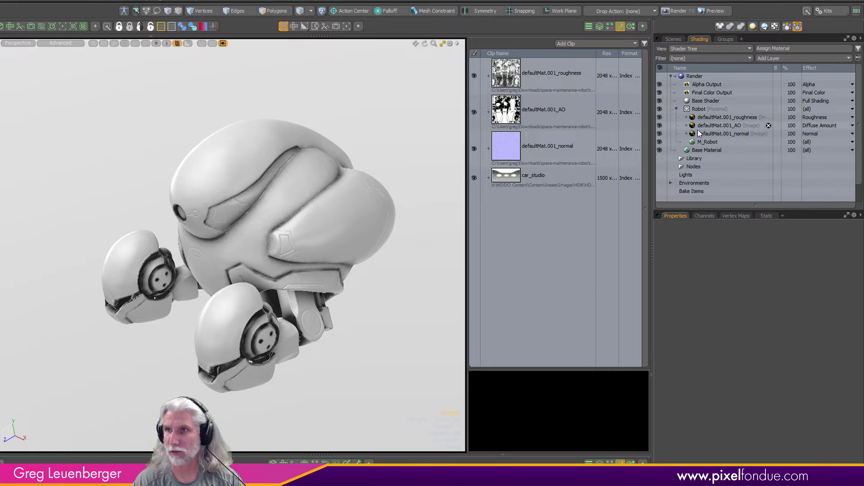
Turn the defaultMat.001_AO layer off and back on to compare the robot's shading with and without ambient occlusion.
click(659, 126)
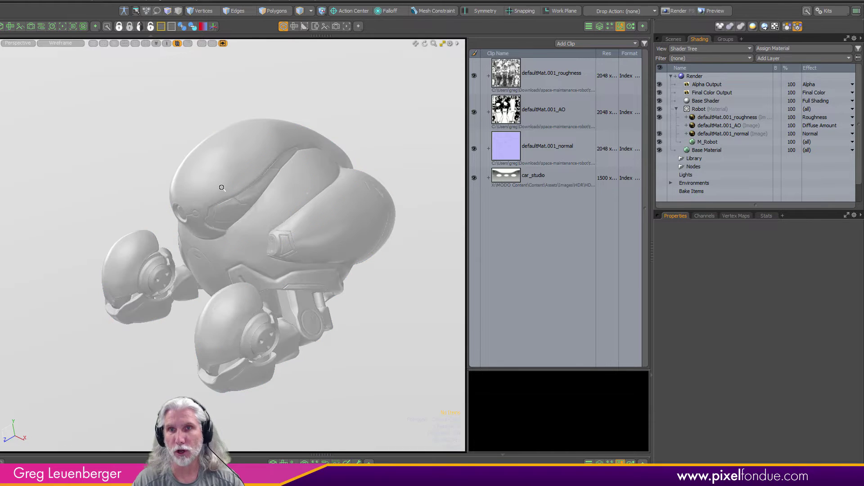
ctrl+alt+drag(221, 188, 281, 185)
click(660, 126)
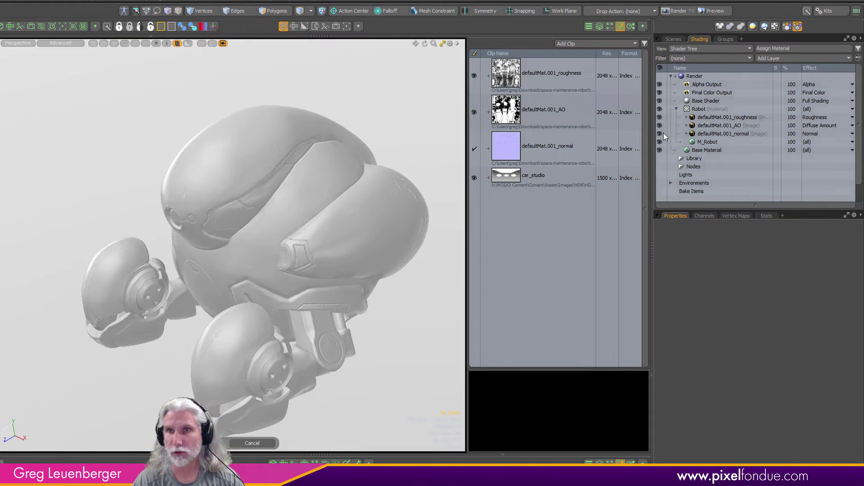
alt+shift+drag(332, 300, 312, 276)
click(262, 447)
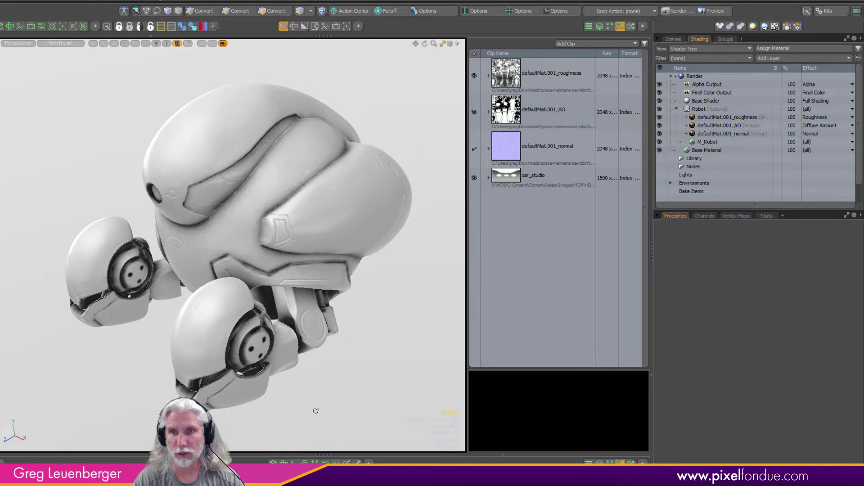
alt+drag(314, 409, 377, 409)
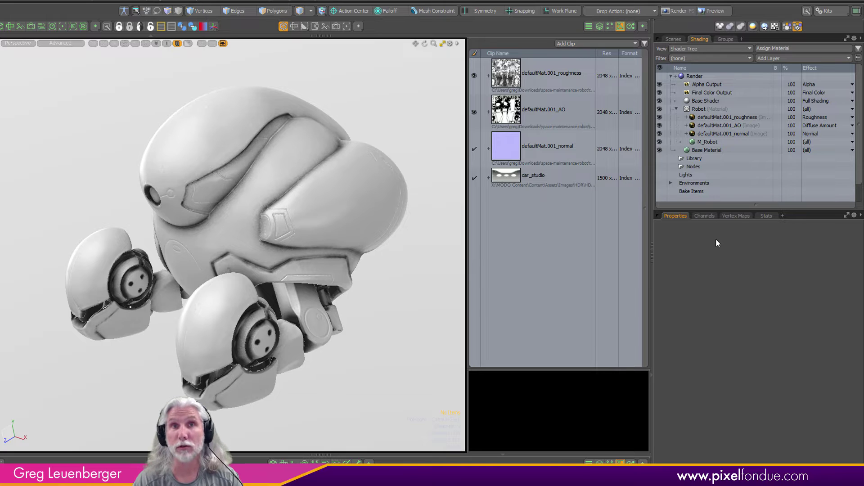
Add a Gradient processing layer and place it above the image maps inside the Robot material group.
click(768, 58)
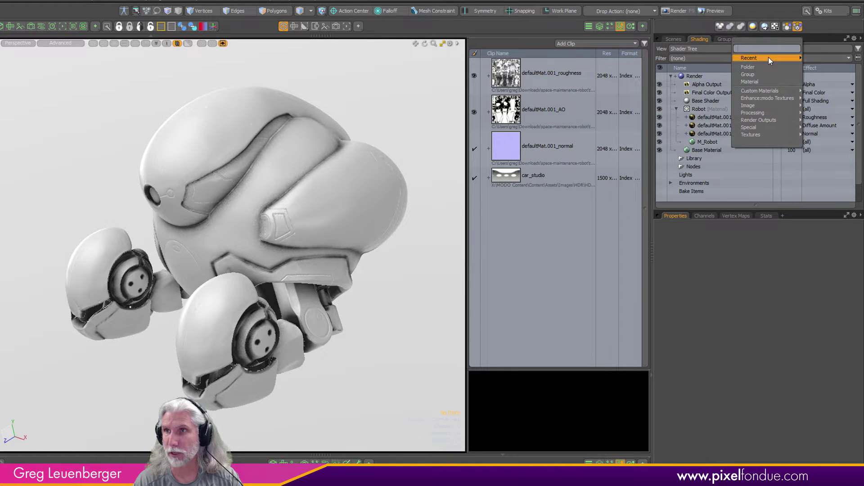
mouse_move(759, 114)
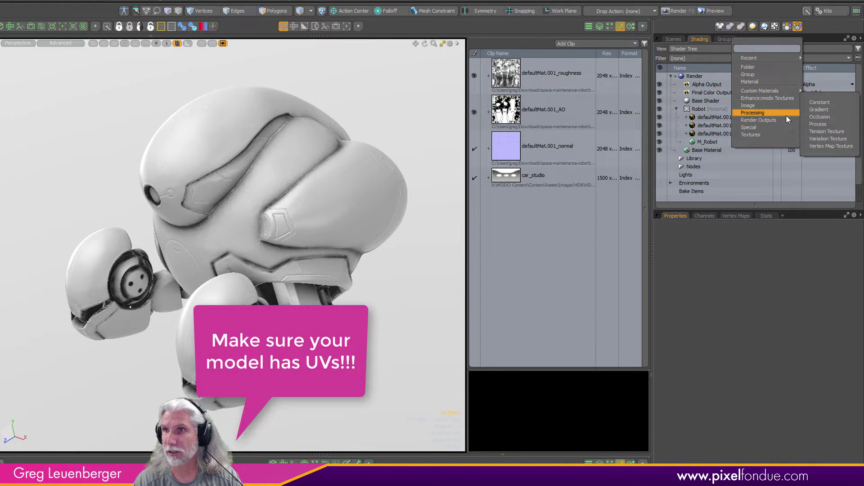
click(817, 109)
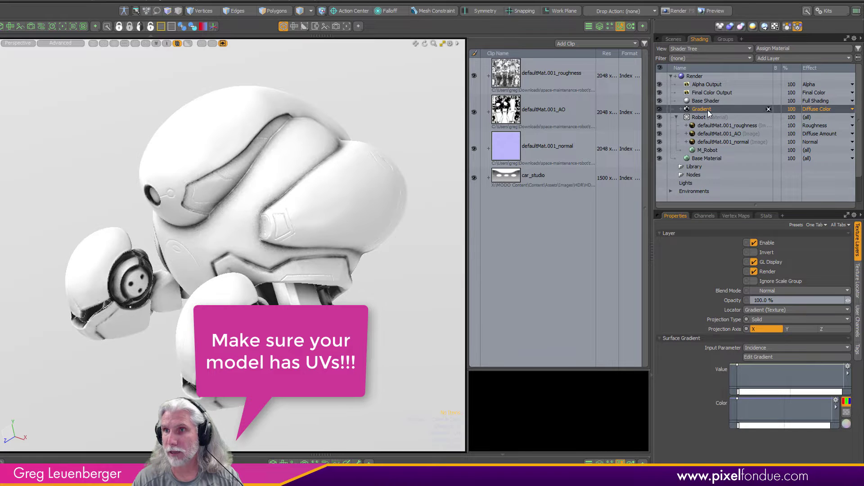
drag(708, 110, 722, 116)
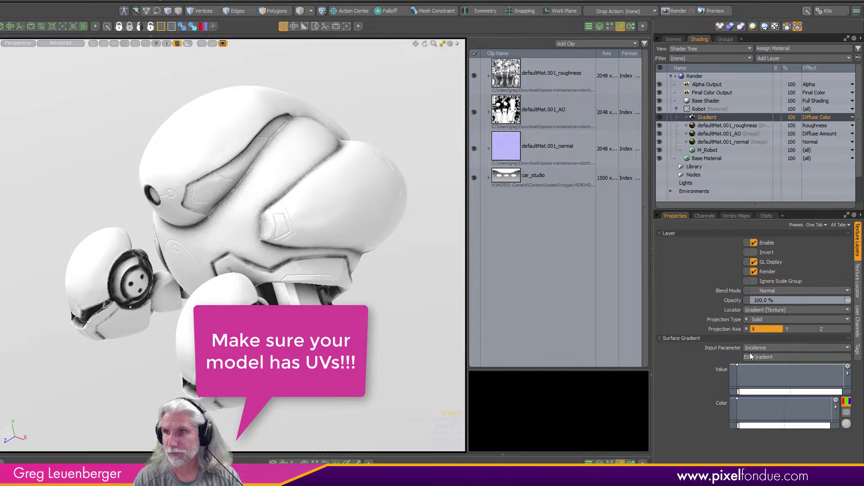
Add a crimson color key at about 98% input to the gradient and recolor the 0% key orange-yellow.
click(765, 356)
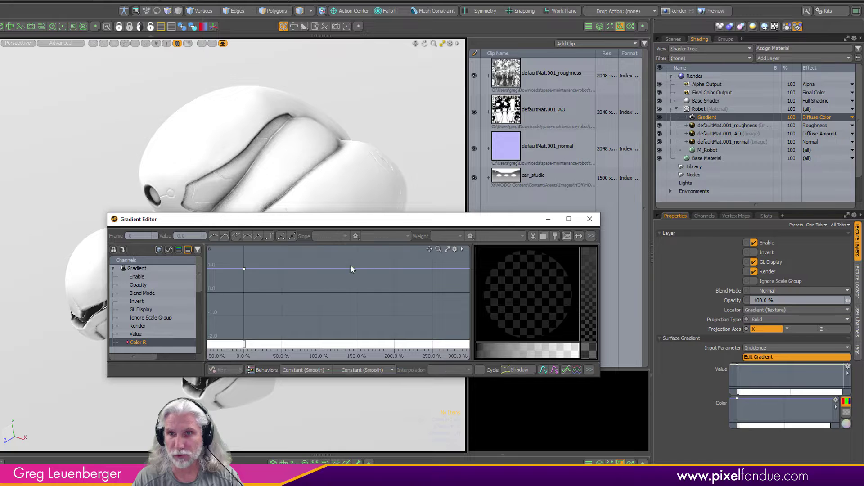
middle_click(318, 269)
drag(553, 316, 571, 298)
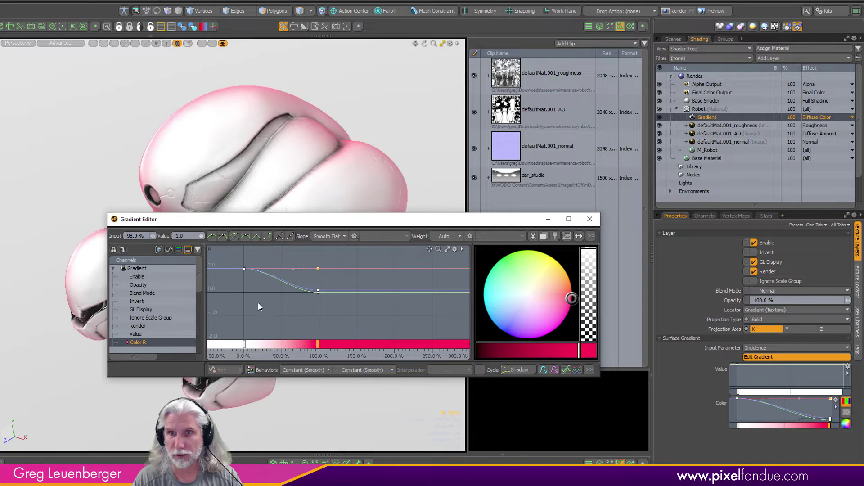
drag(259, 303, 229, 266)
drag(559, 290, 566, 274)
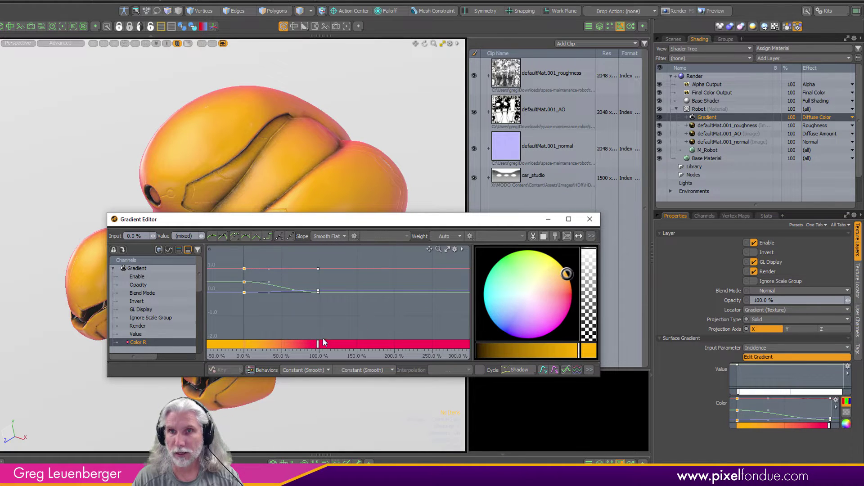
Move the gradient's crimson key to about 71% input and shift the orange-yellow key slightly inward, closing the gradient editor.
drag(319, 344, 298, 337)
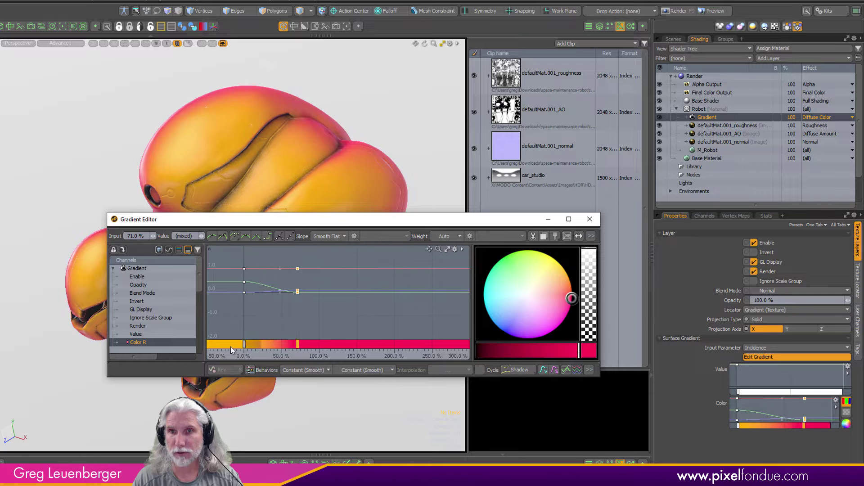
drag(245, 344, 256, 344)
click(590, 219)
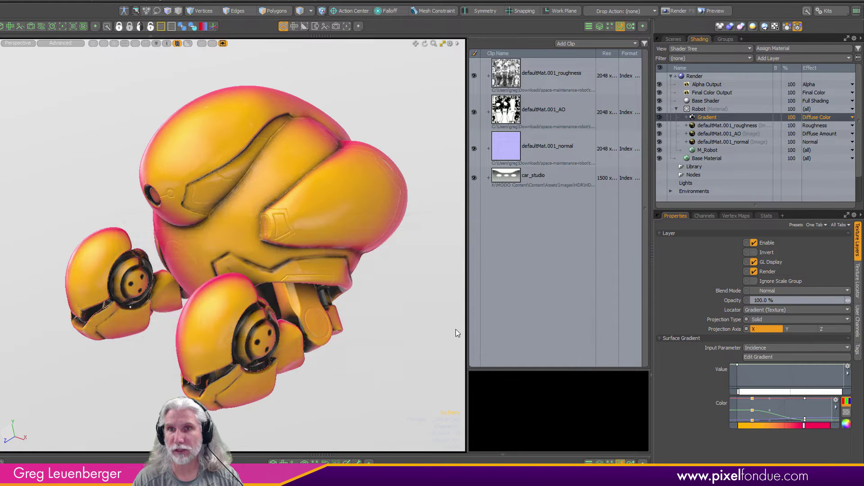
alt+drag(342, 329, 409, 347)
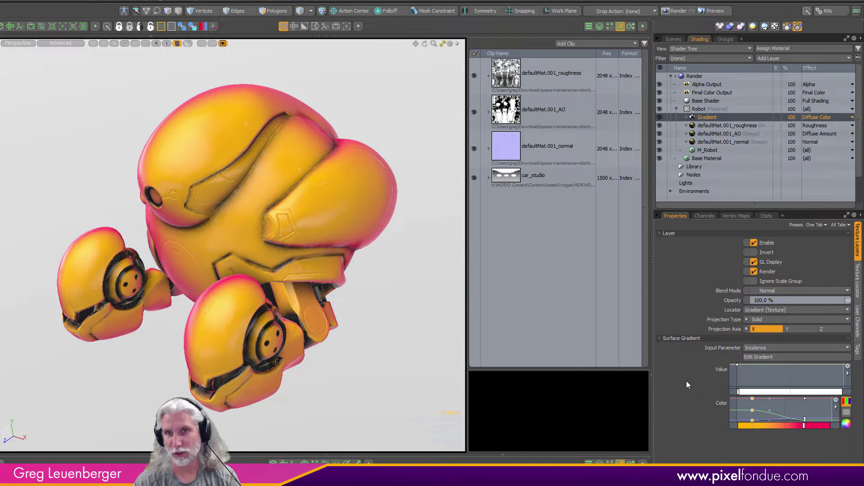
click(762, 347)
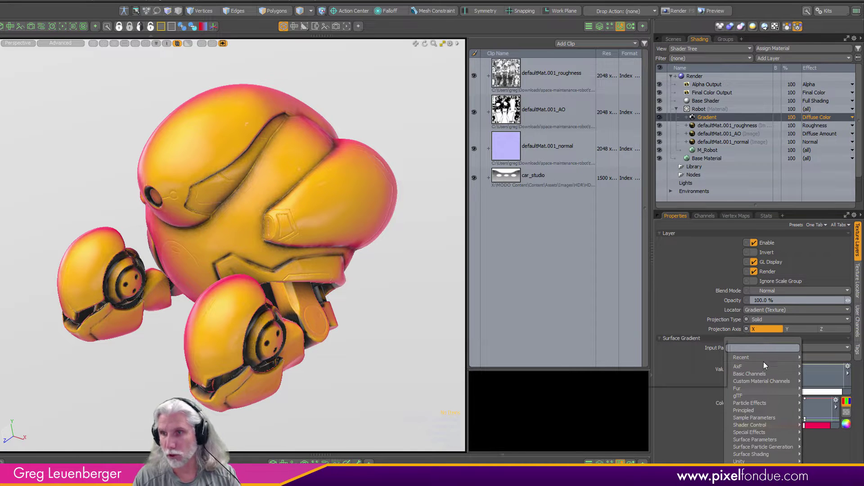
mouse_move(764, 433)
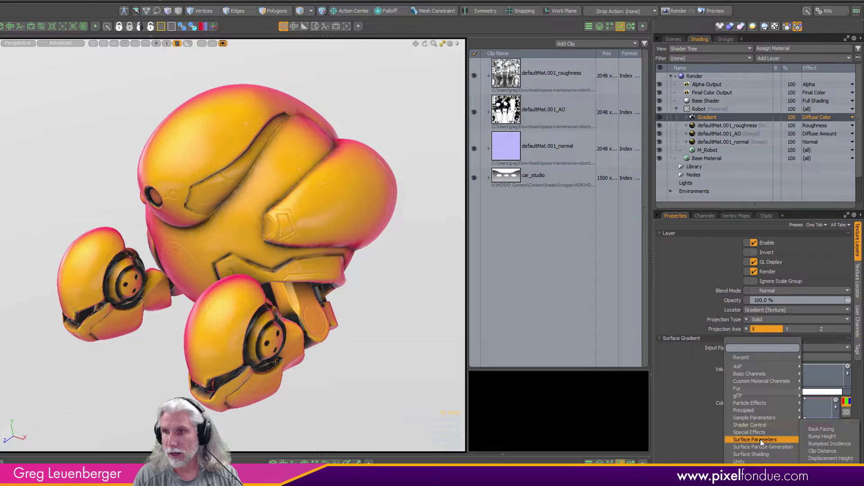
click(393, 386)
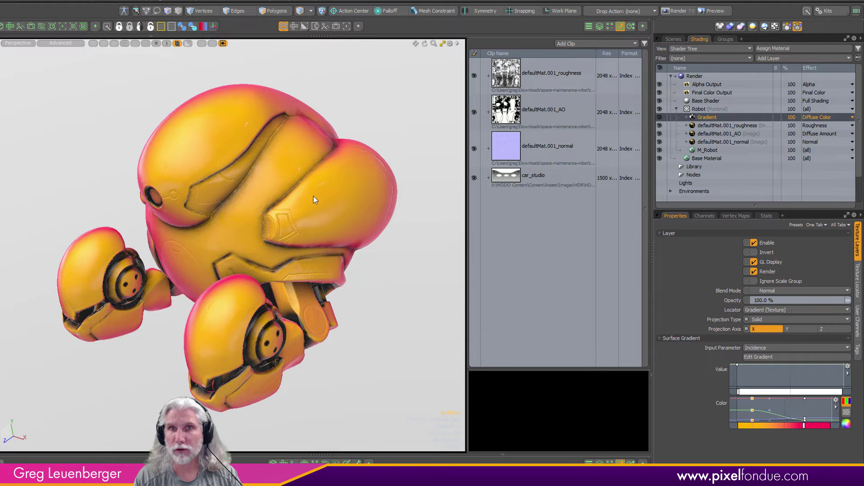
Show a live render preview beside the 3D viewport and frame the robot through the render camera.
click(62, 26)
click(110, 243)
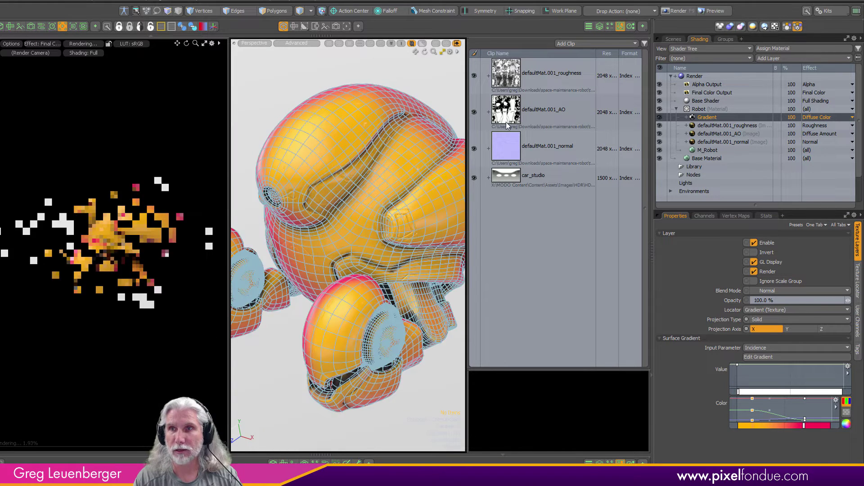
key(KP_Decimal)
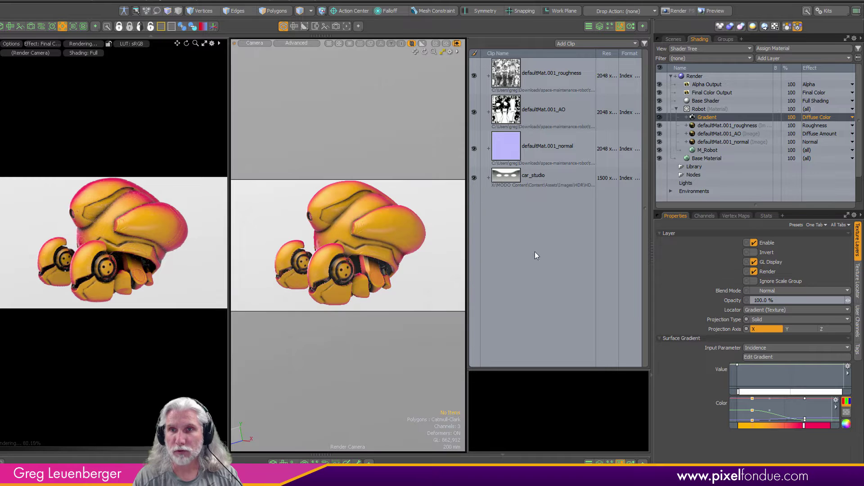
alt+drag(355, 294, 372, 287)
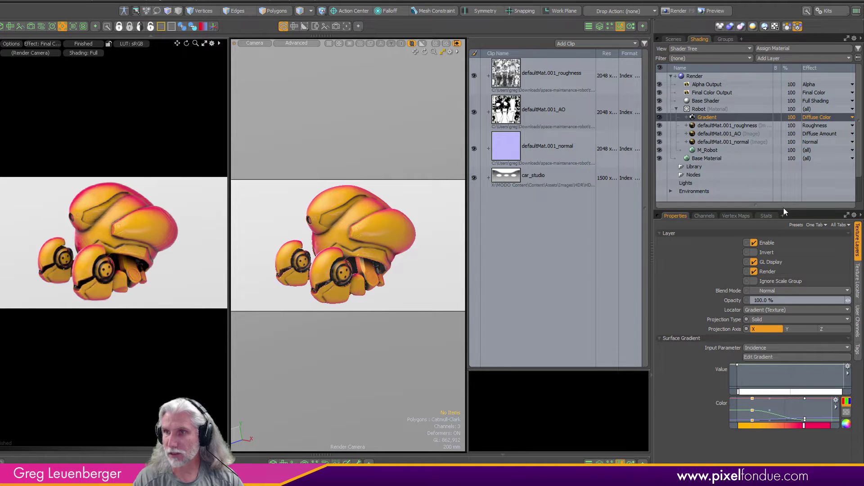
Set the gradient's input parameter to Y Distance to Locator (Object Space).
drag(769, 167, 768, 163)
click(760, 277)
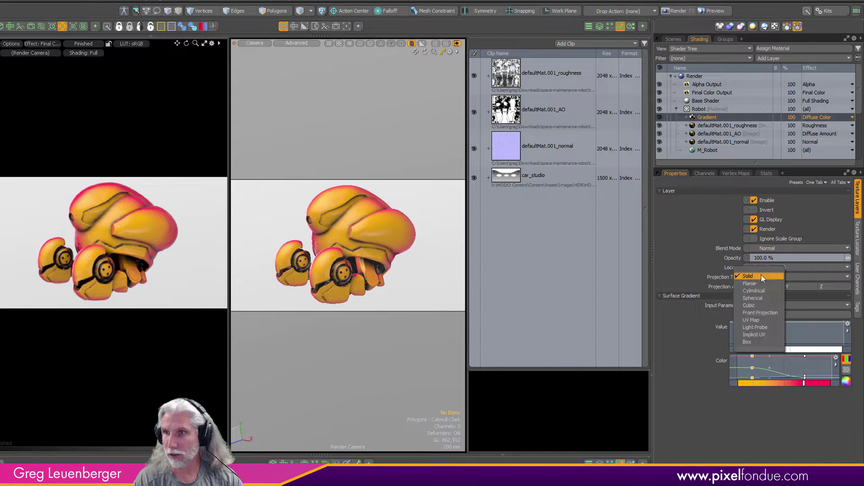
click(756, 305)
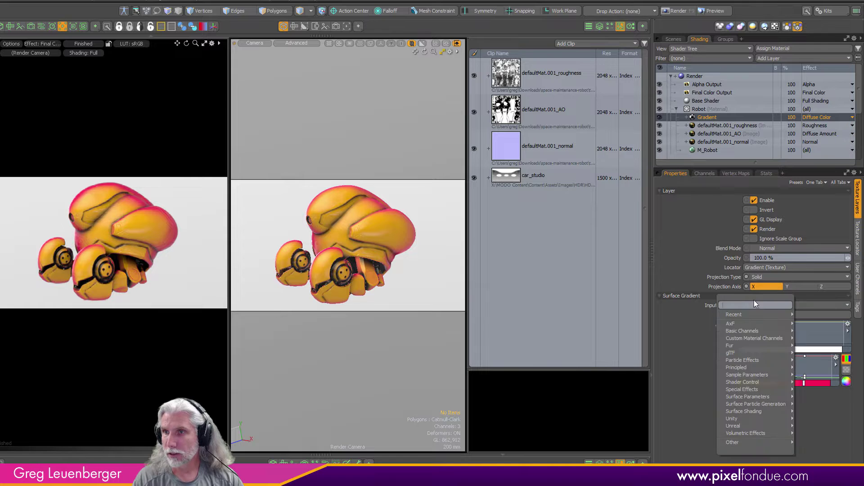
mouse_move(743, 374)
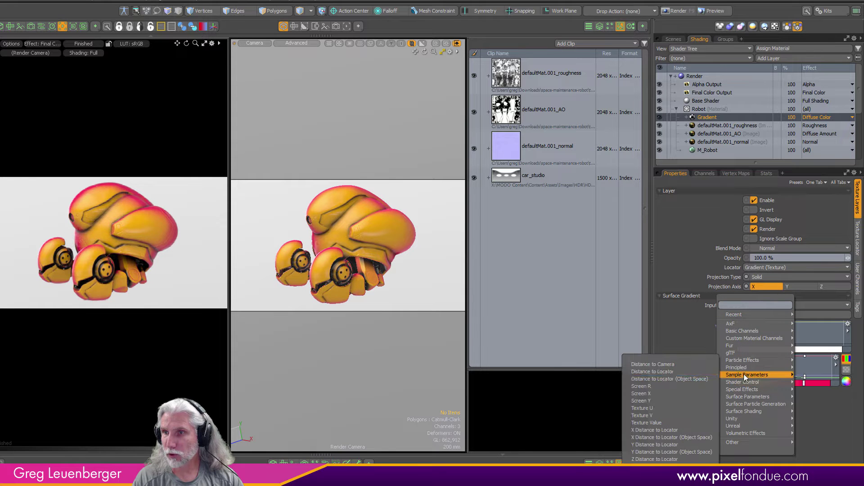
click(647, 451)
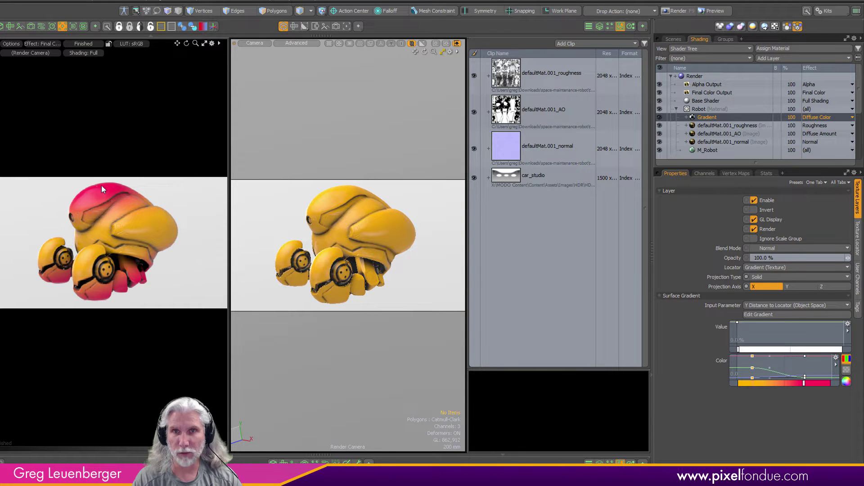
Show the robot in the Right view and select the texture locator nested under the Gradient layer.
key(ctrl+space)
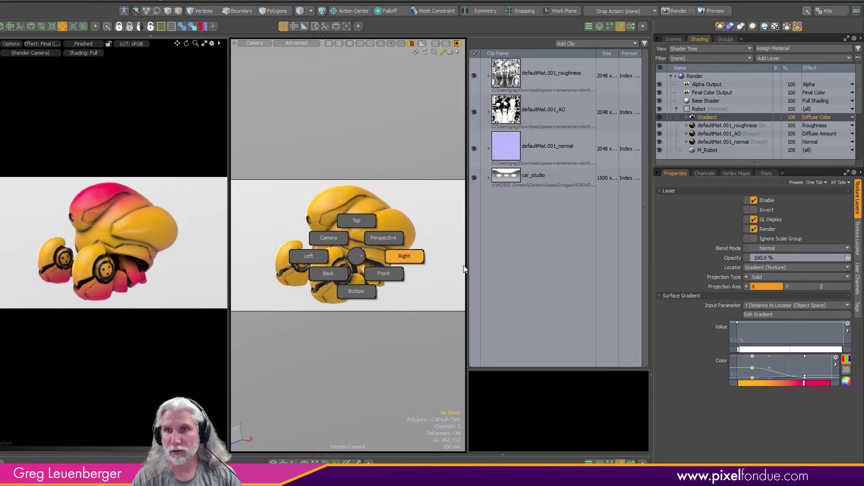
click(463, 268)
ctrl+alt+drag(407, 270, 342, 294)
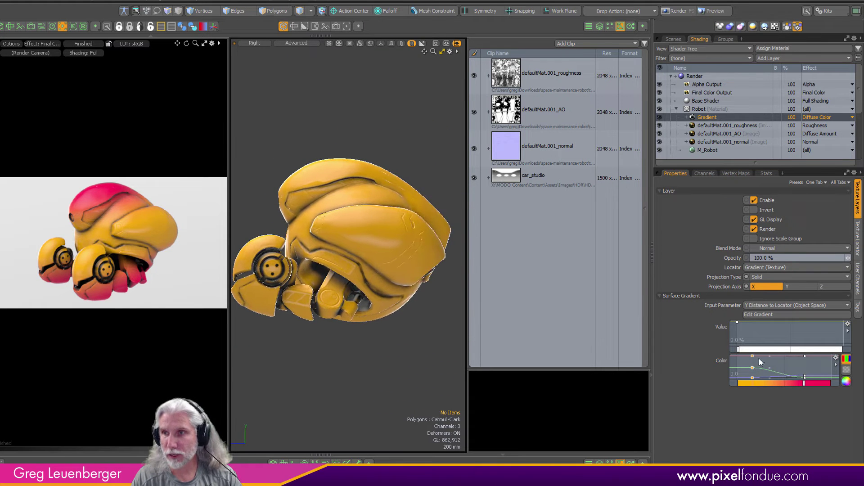
click(687, 117)
click(712, 126)
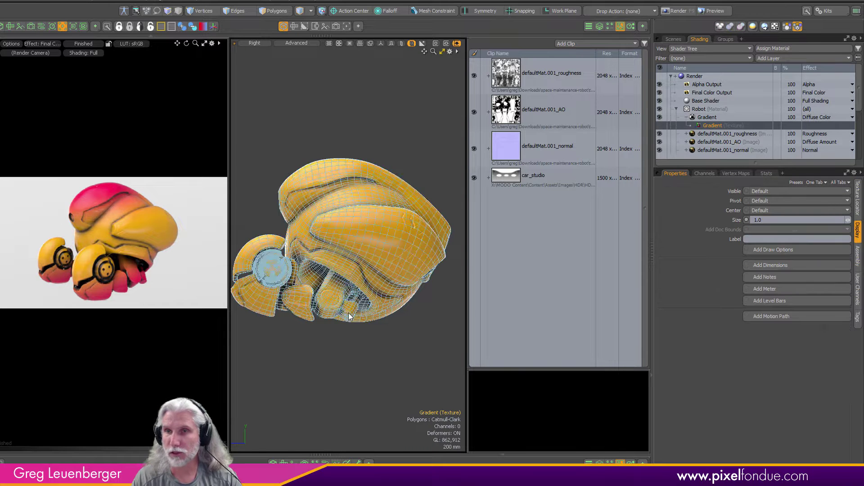
Move the gradient's texture locator below the robot to about -935 mm in Y, with texture locators displayed.
drag(342, 221, 342, 318)
key(ctrl+3)
click(347, 350)
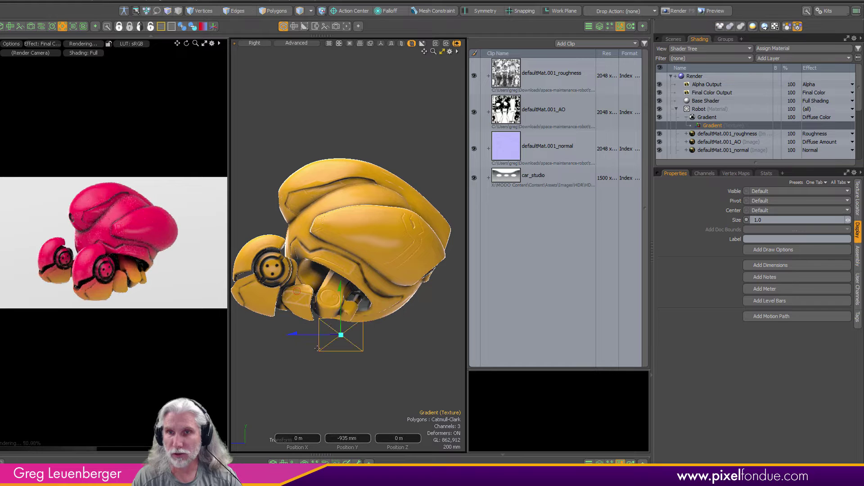
Turn off the display of texture locators in the Right view.
scroll(349, 349, up, 3)
drag(354, 340, 353, 333)
key(ctrl+3)
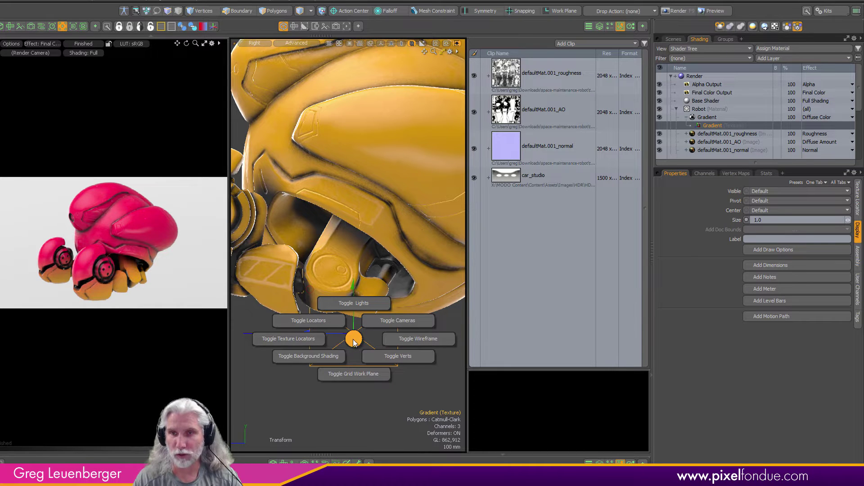
click(345, 340)
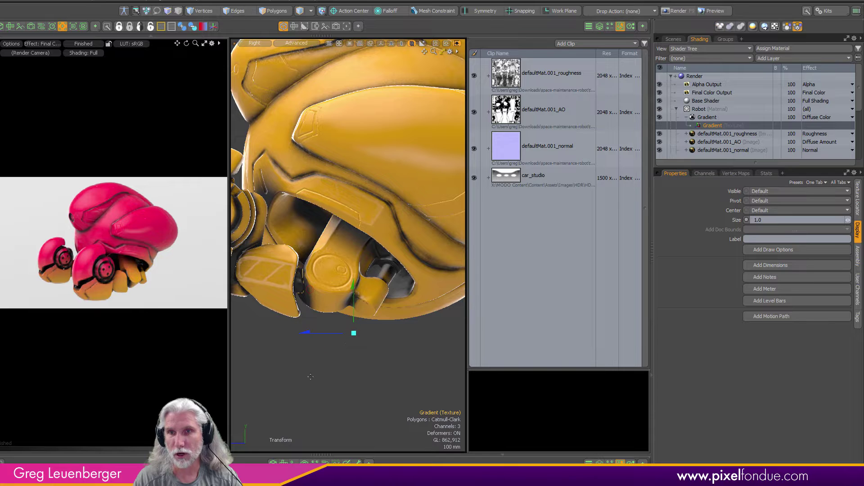
Raise the gradient's texture locator to -835 mm in Y and move the gradient's pink color key to 1.69 m.
drag(353, 314, 352, 306)
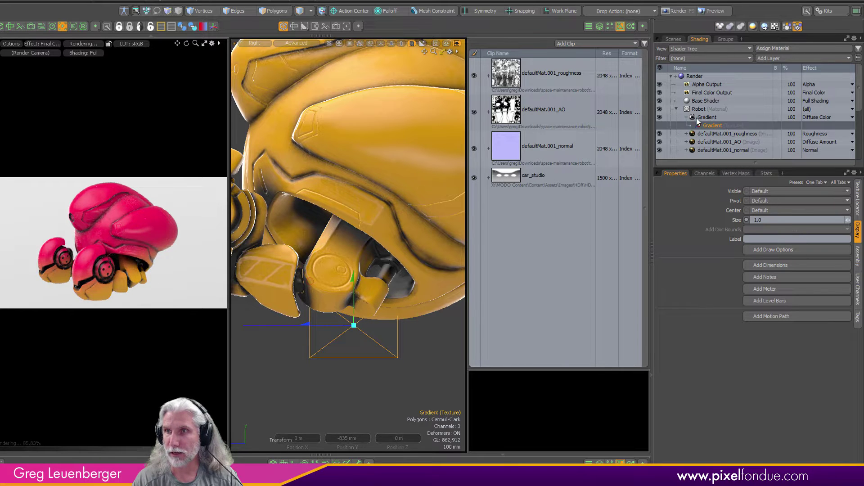
click(708, 117)
click(763, 314)
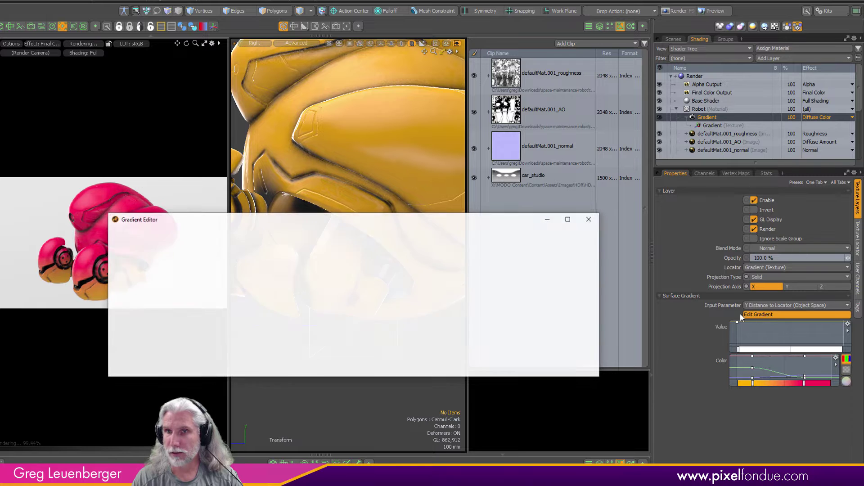
mouse_move(370, 220)
mouse_down()
mouse_move(448, 221)
mouse_move(647, 188)
mouse_up()
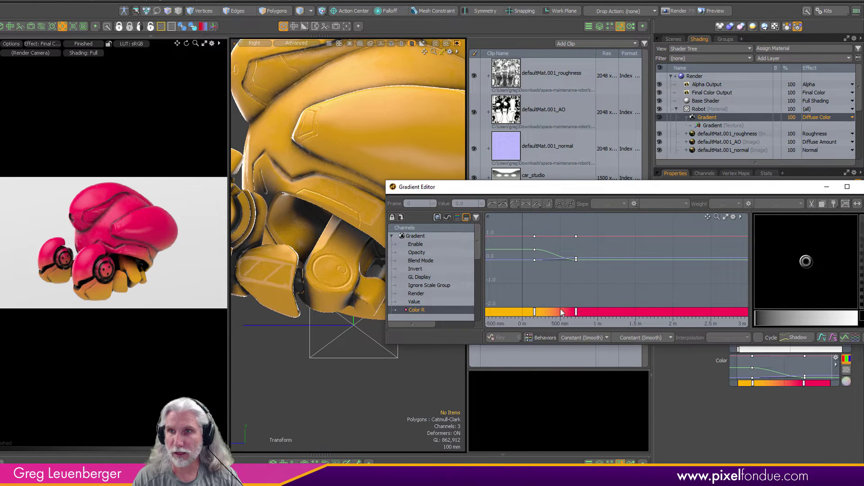
drag(576, 311, 649, 312)
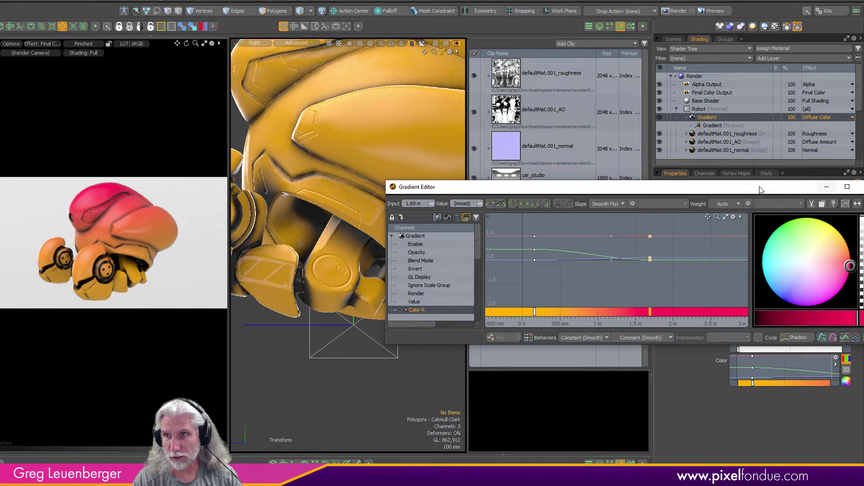
drag(741, 191, 556, 219)
click(684, 216)
scroll(396, 214, down, 3)
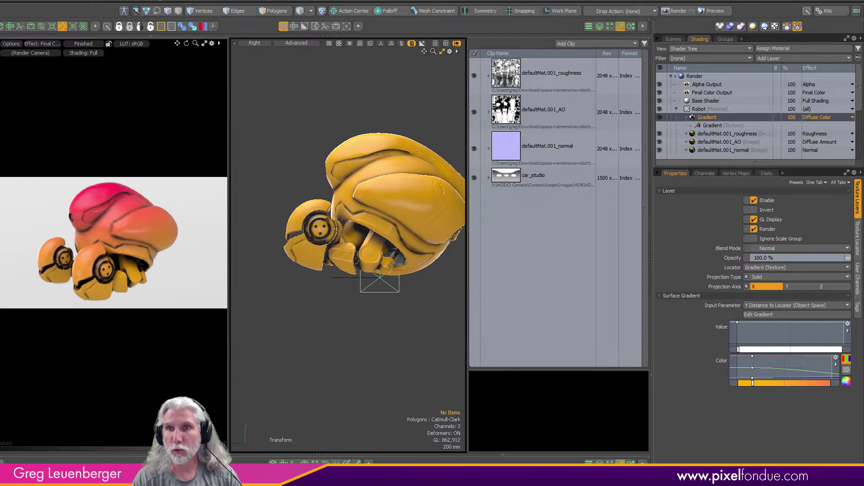
key(KP_Divide)
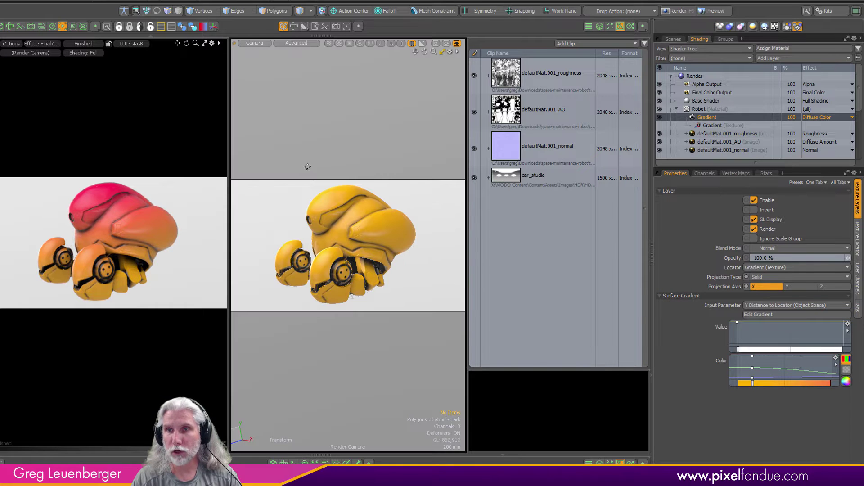
Cache the selected mask of the Robot material as texture images.
click(687, 118)
click(700, 109)
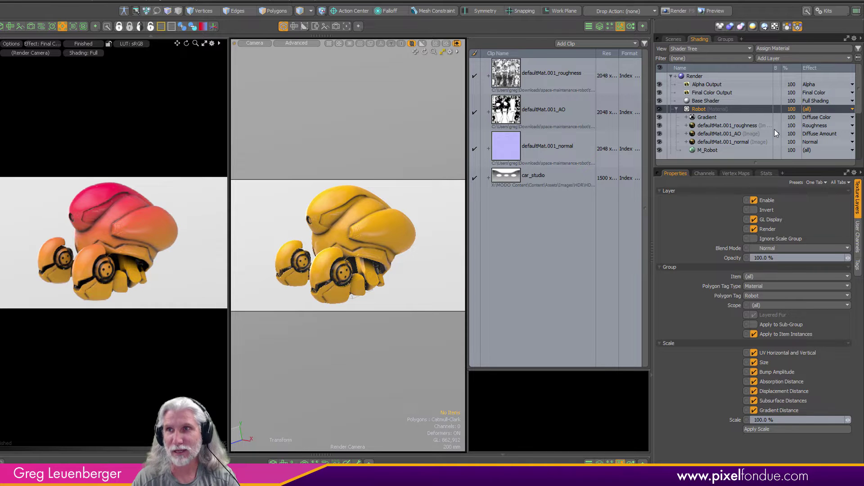
right_click(699, 109)
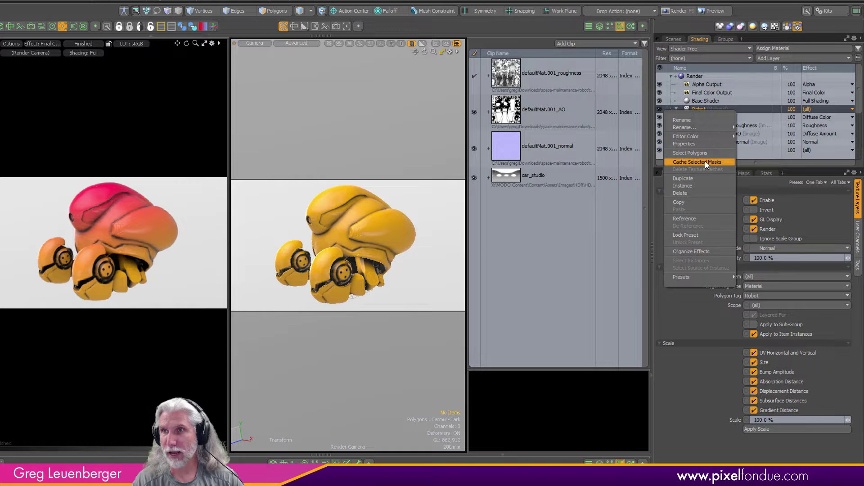
click(789, 17)
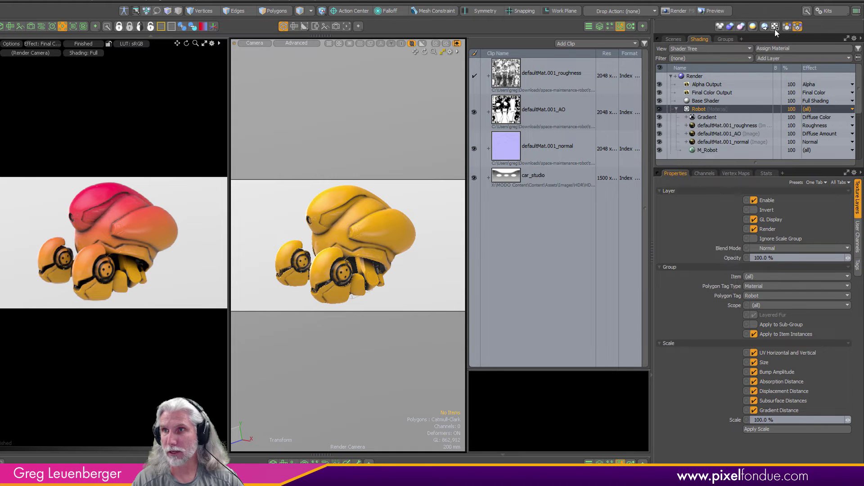
click(774, 28)
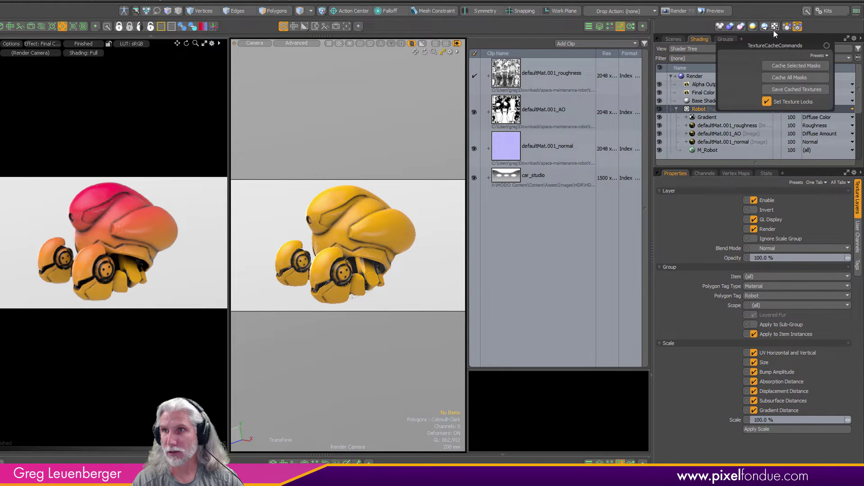
click(785, 67)
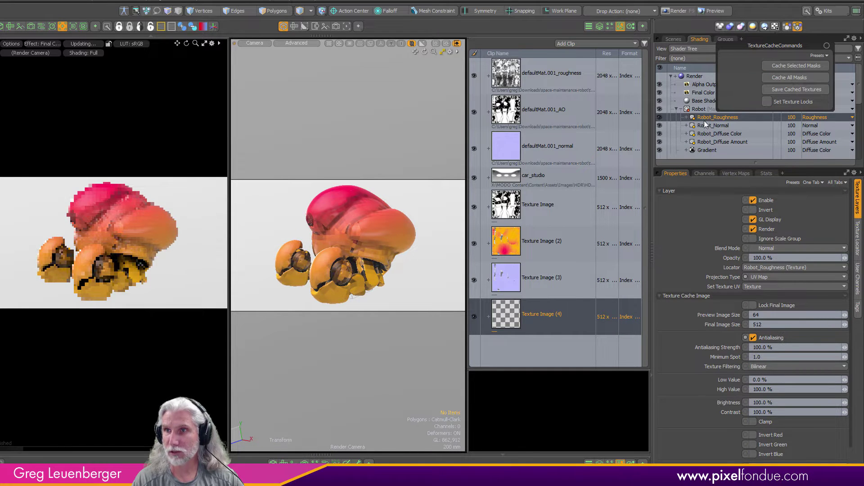
click(827, 46)
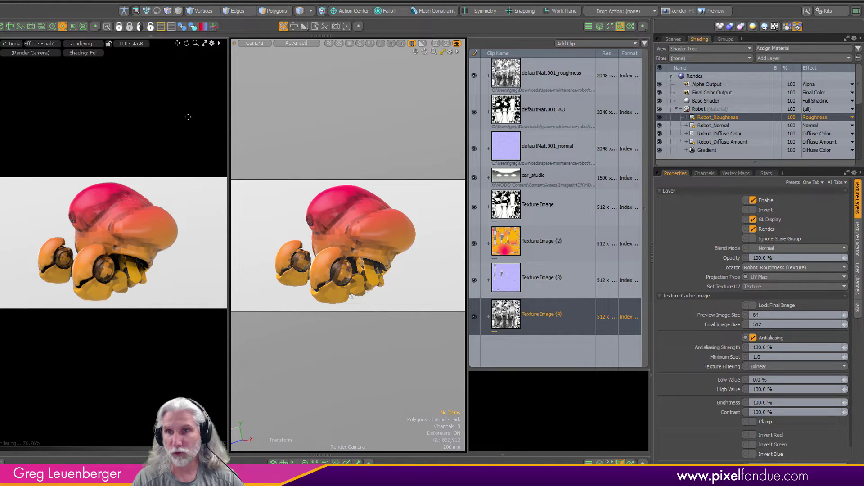
Pause the preview render and inspect the Robot material's cached normal, diffuse color and diffuse amount layers in an enlarged Shader Tree.
click(83, 43)
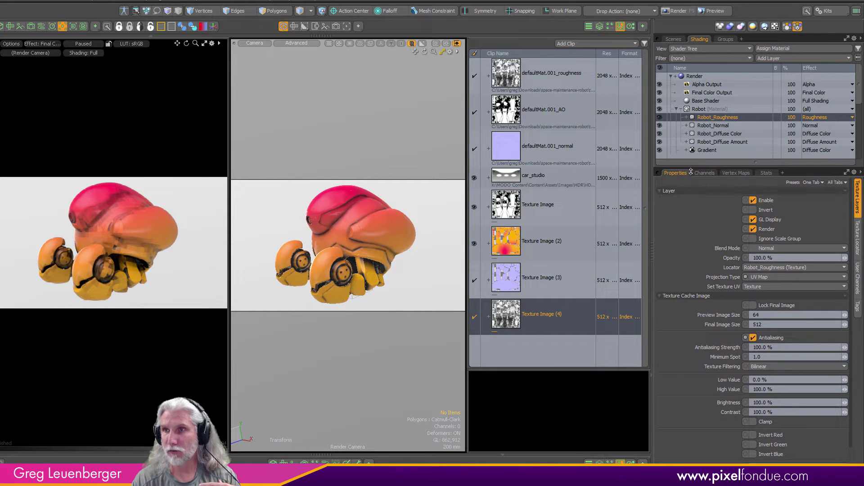
drag(696, 162, 681, 227)
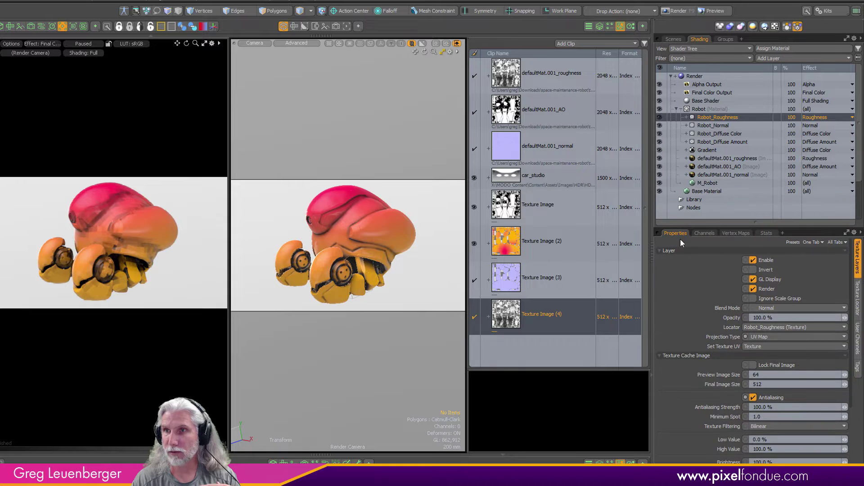
click(715, 126)
click(706, 133)
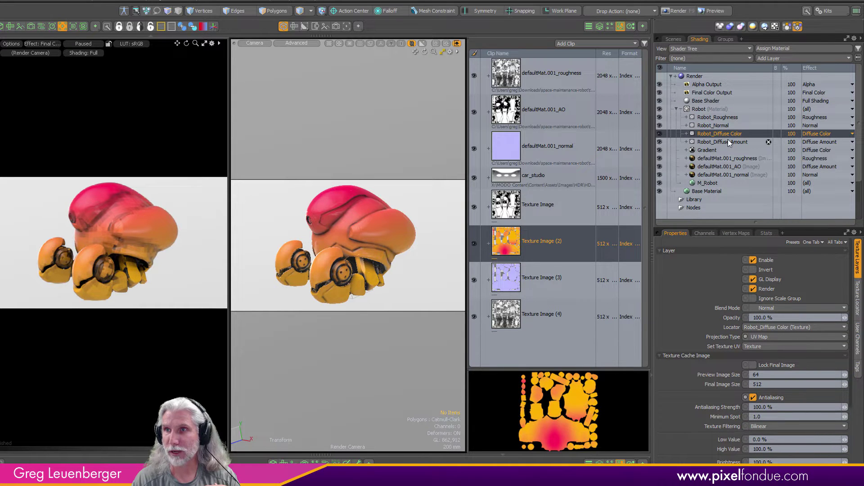
click(726, 141)
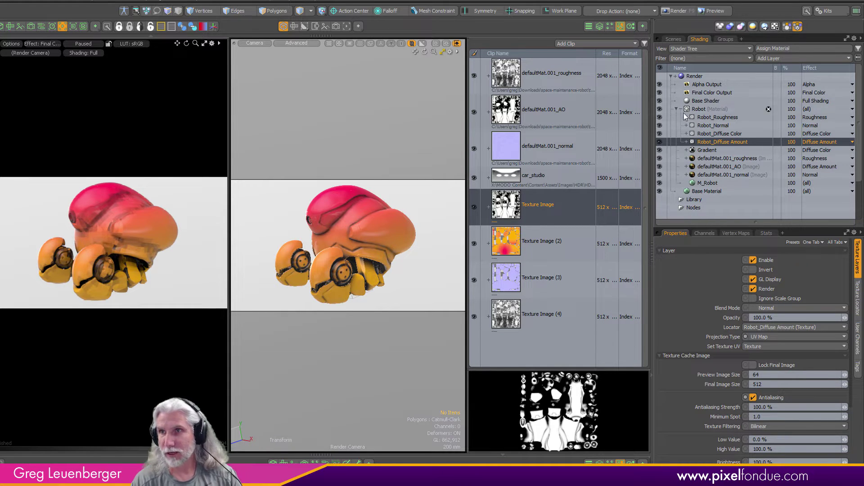
Delete the four cached layers directly from the Robot material and undo that deletion.
click(706, 134)
click(708, 125)
click(709, 117)
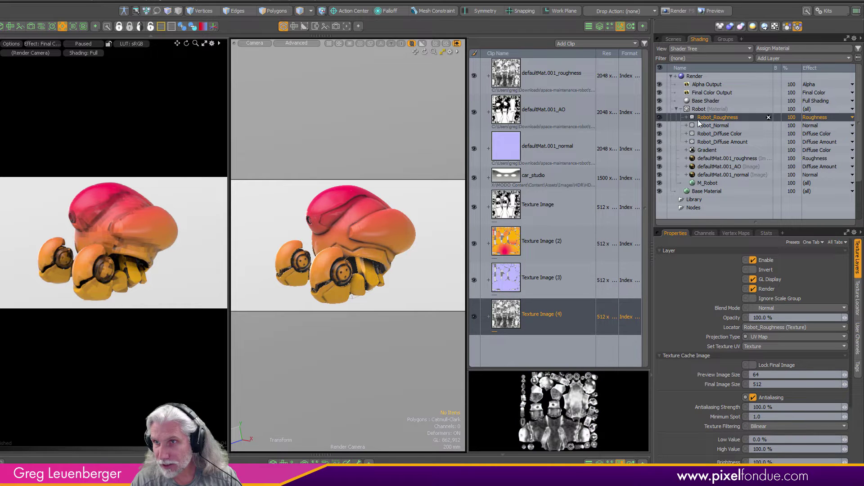
key(Delete)
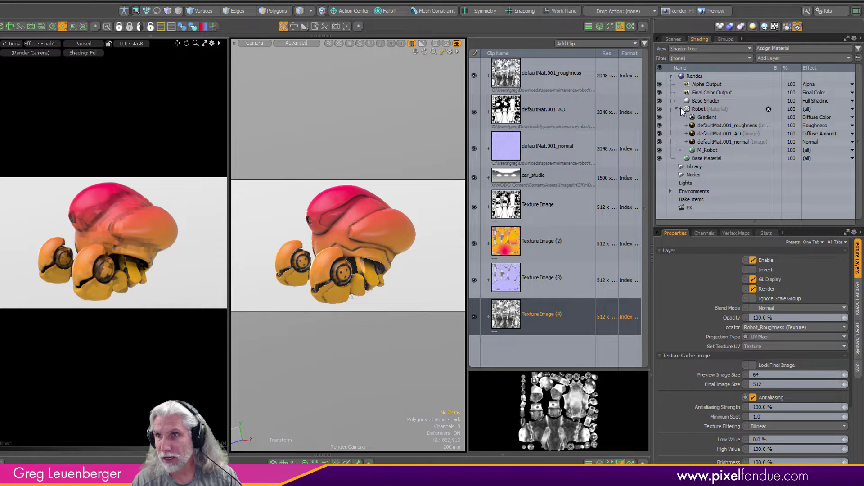
key(ctrl+z)
Examine the cached Robot layers in the Shader Tree and their four texture images in the clip list.
click(701, 142)
click(704, 133)
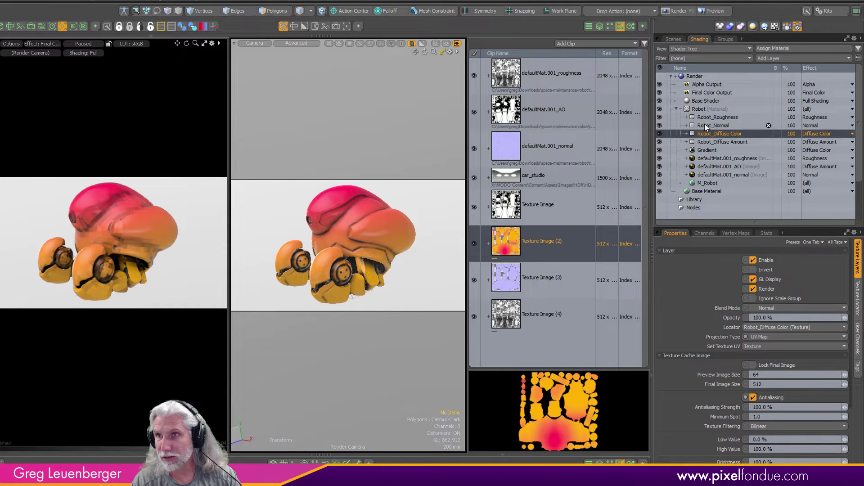
click(704, 125)
click(697, 117)
click(511, 206)
click(511, 243)
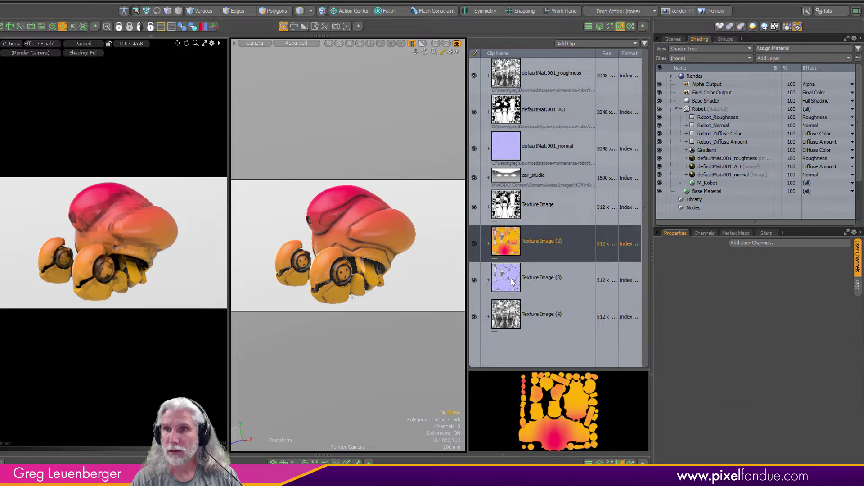
click(511, 279)
click(513, 320)
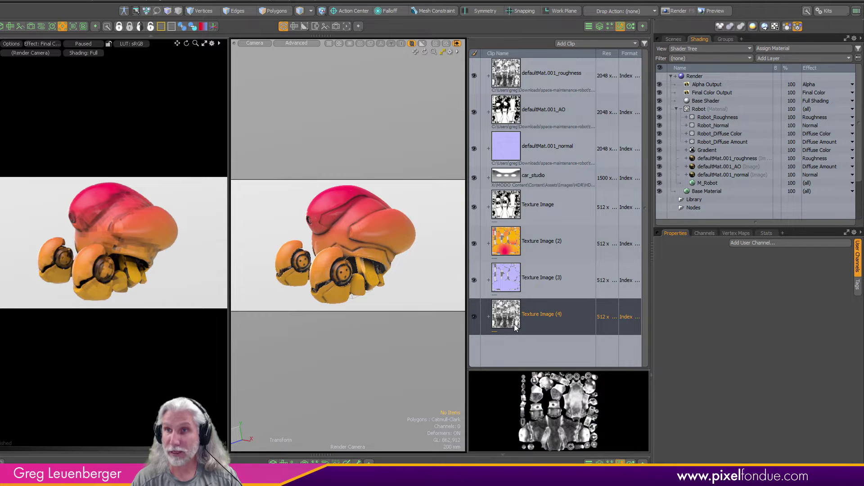
click(511, 276)
click(508, 241)
click(514, 205)
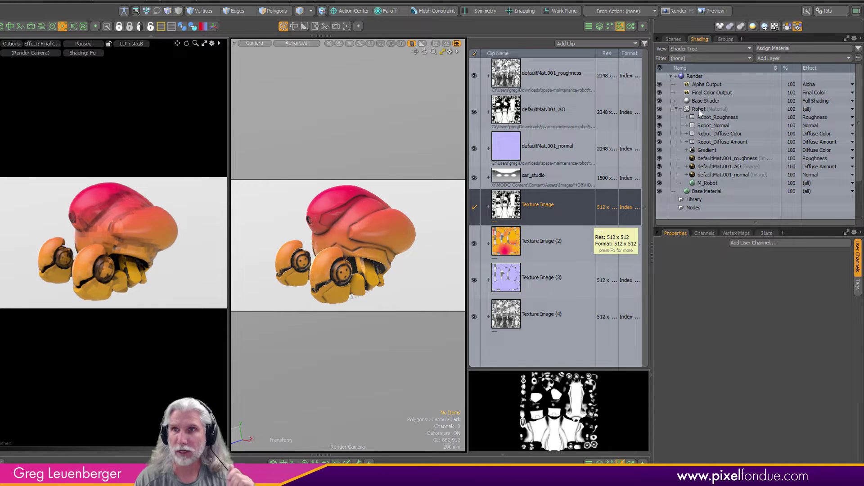
Compare the original roughness, AO, normal and car_studio clips with the cached texture images and layers.
click(539, 75)
click(532, 113)
click(536, 154)
click(541, 177)
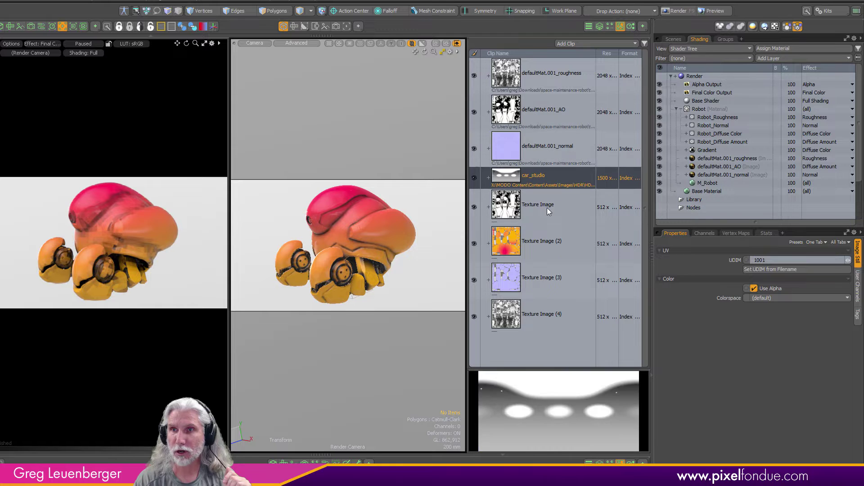
click(547, 207)
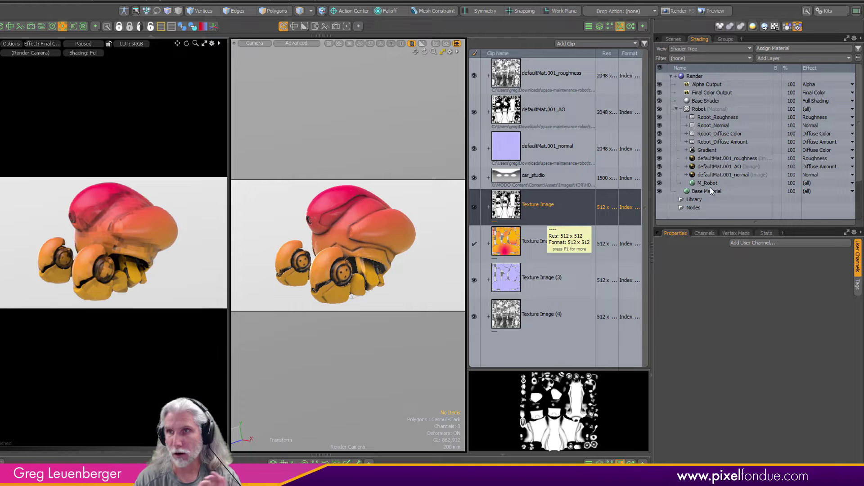
click(712, 117)
click(709, 125)
click(709, 133)
click(708, 142)
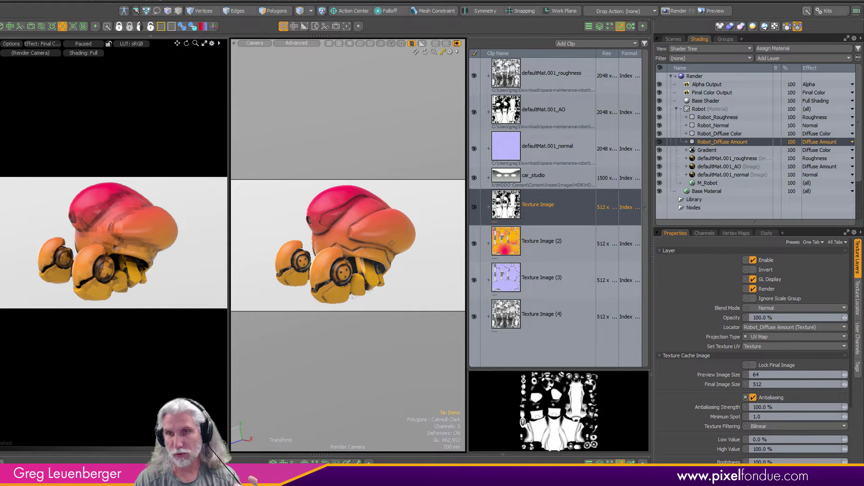
click(513, 249)
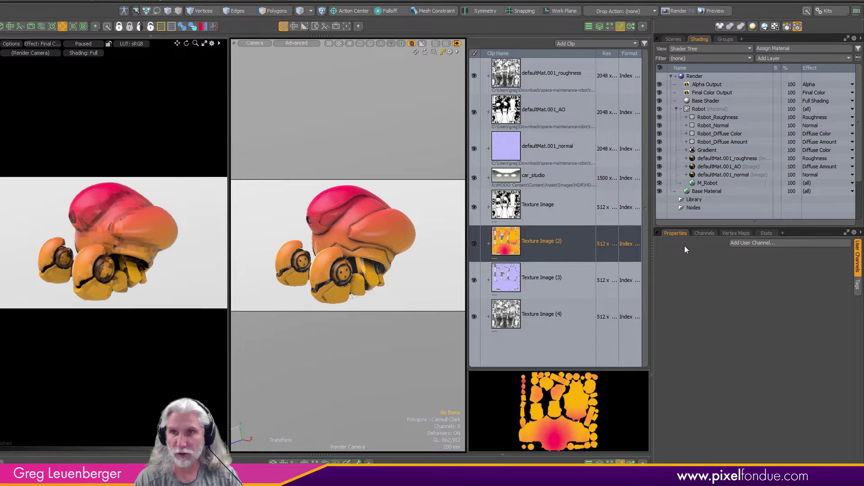
Delete the texture caches of the Robot material, including their images in the clip list.
click(703, 109)
right_click(701, 112)
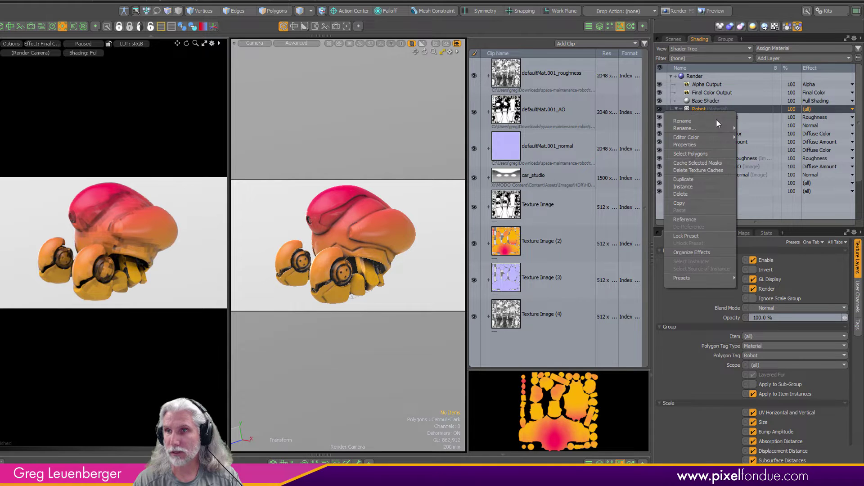
click(708, 170)
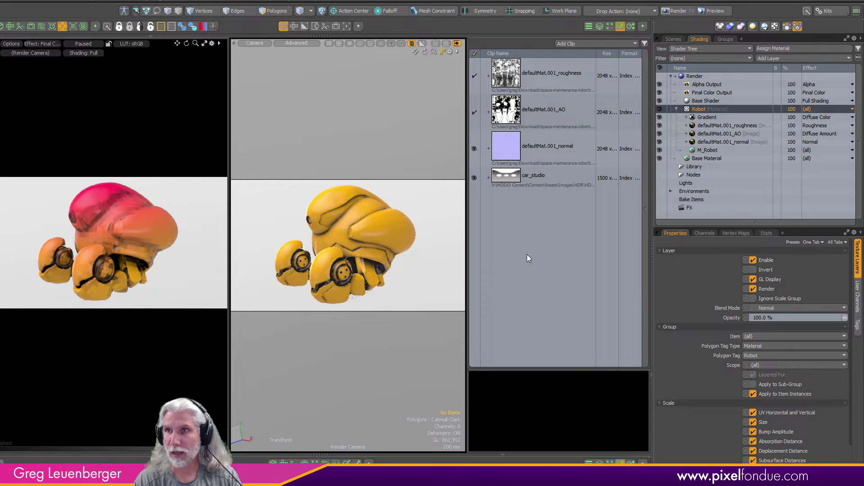
Put the Gradient layer into a new group inside the Robot material and select that group.
click(714, 119)
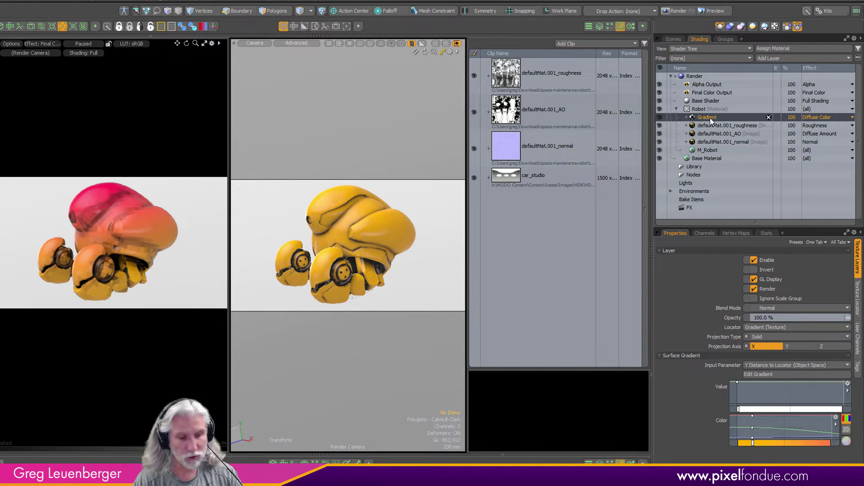
key(ctrl+g)
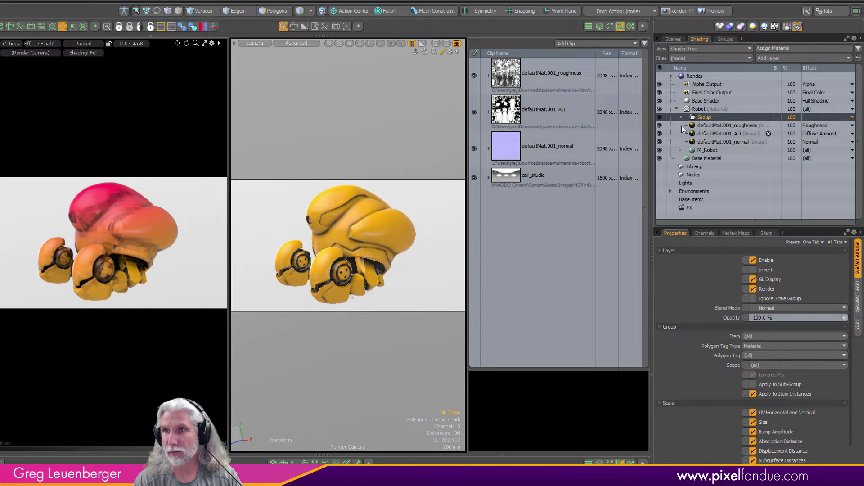
double_click(693, 118)
click(707, 126)
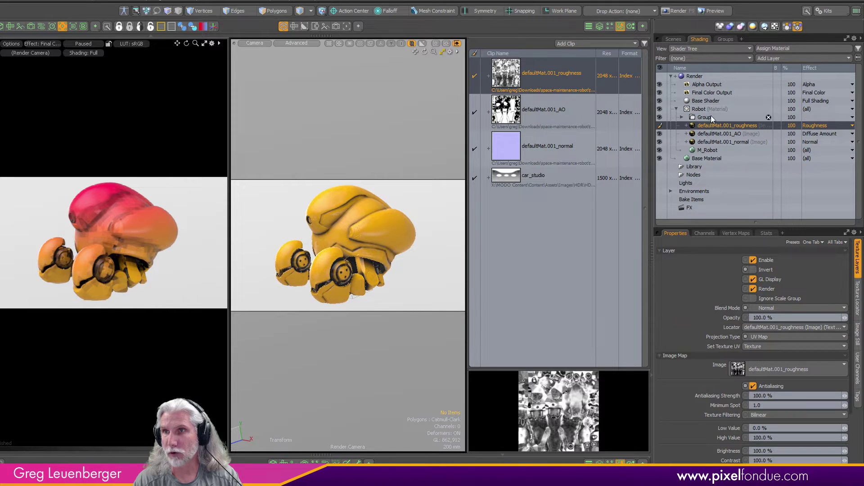
click(710, 117)
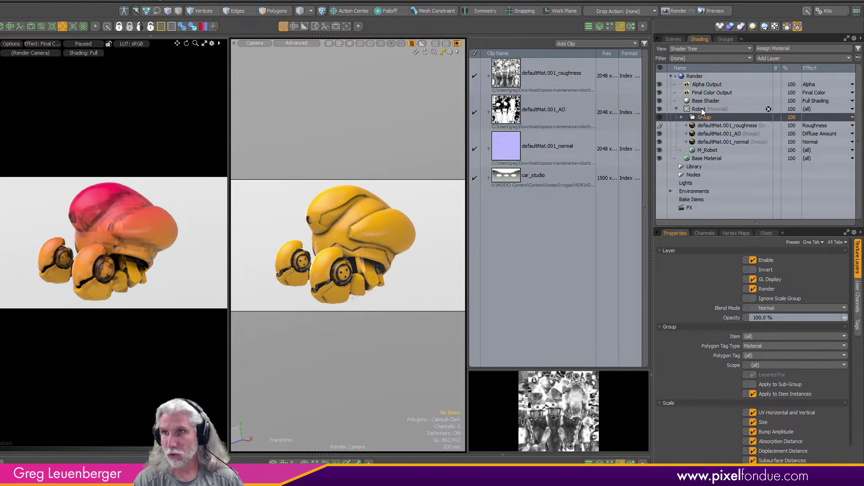
Set the Robot material mask's Polygon Tag to (all).
click(723, 109)
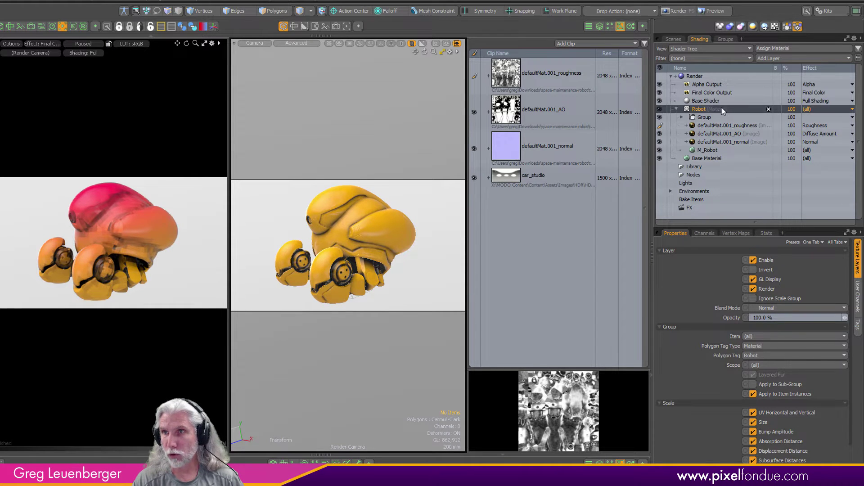
click(759, 356)
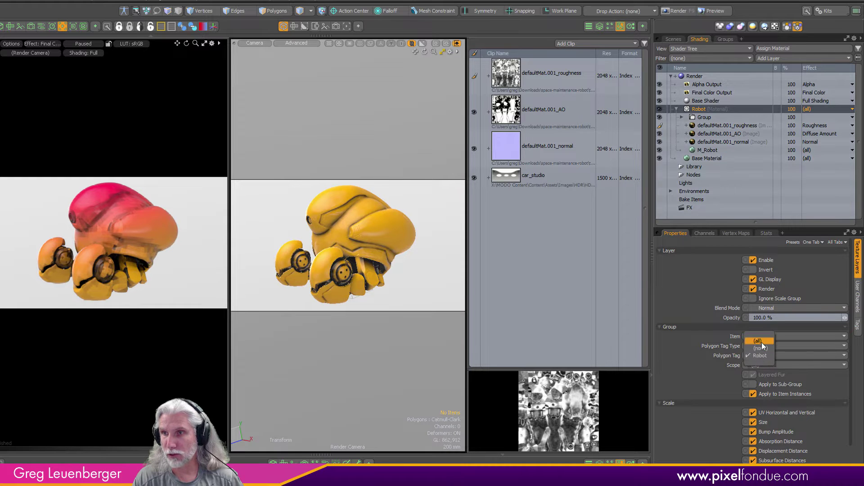
click(761, 341)
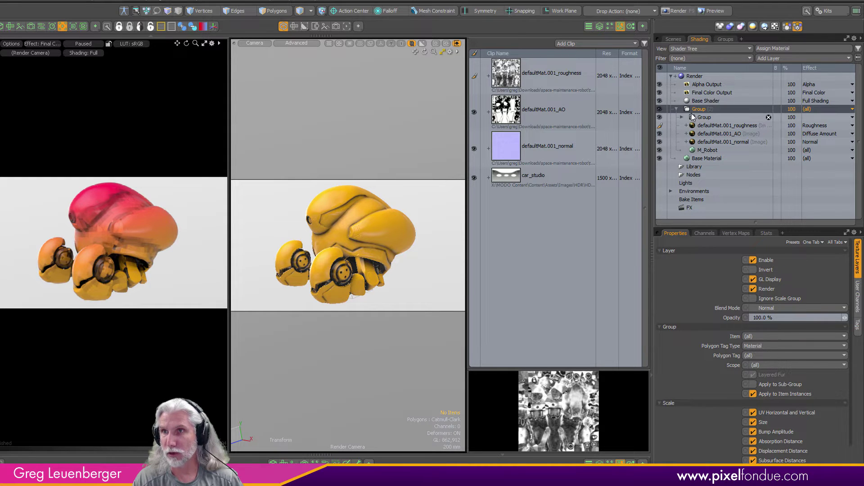
Set the material mask's Polygon Tag back to Robot and expand the group nested inside it.
click(760, 355)
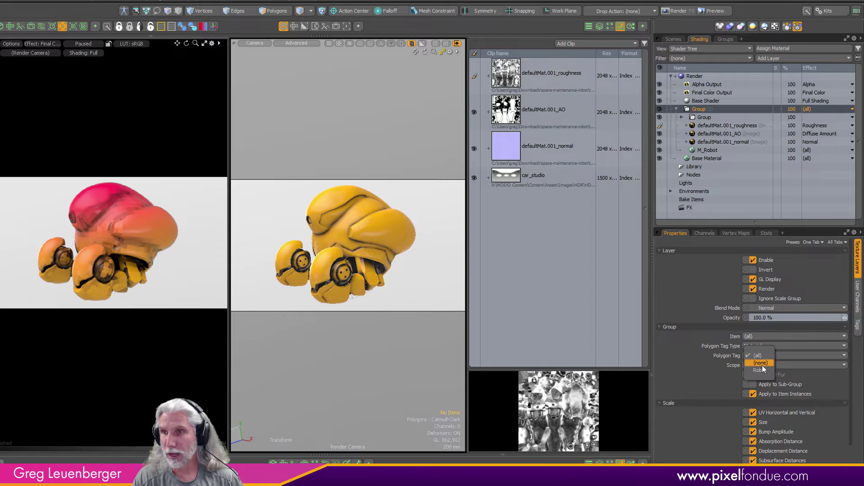
click(760, 370)
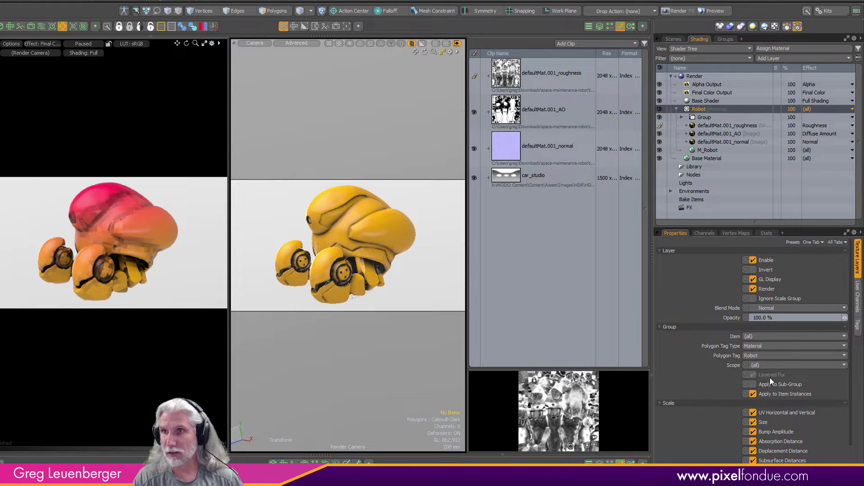
click(701, 117)
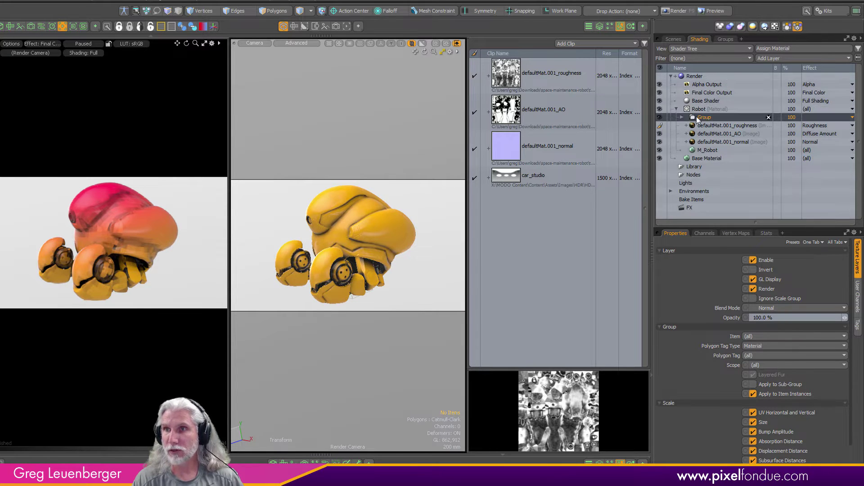
click(682, 118)
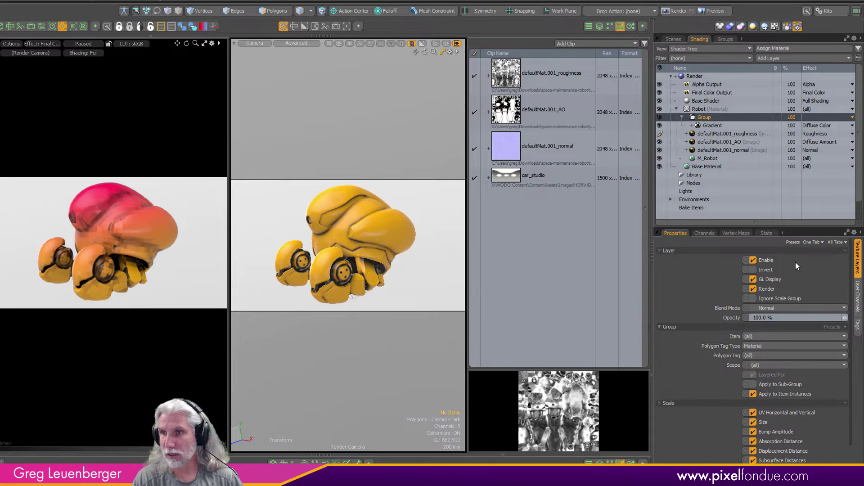
Rename the group that holds the Gradient layer as Diffuse Color Group.
click(703, 117)
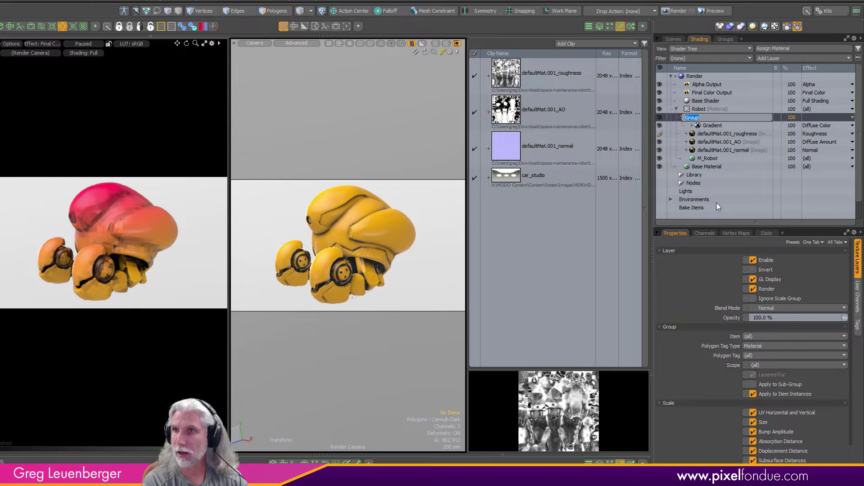
text(Di)
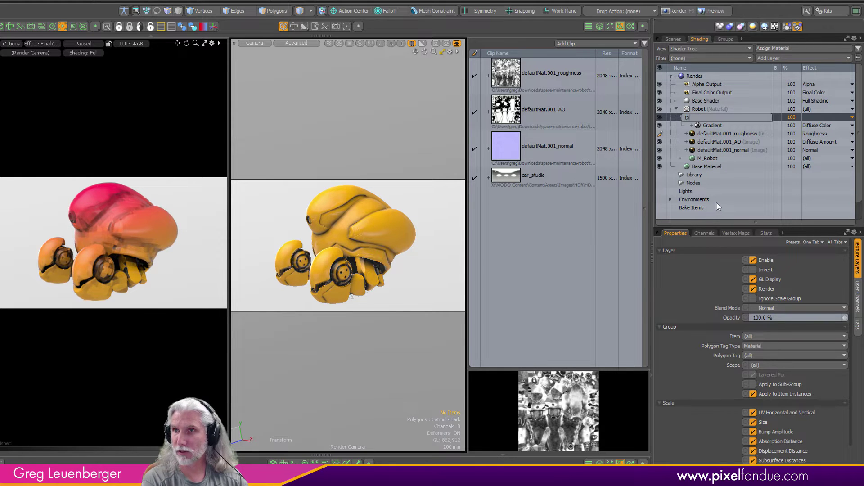
text(ffuse COlor Group)
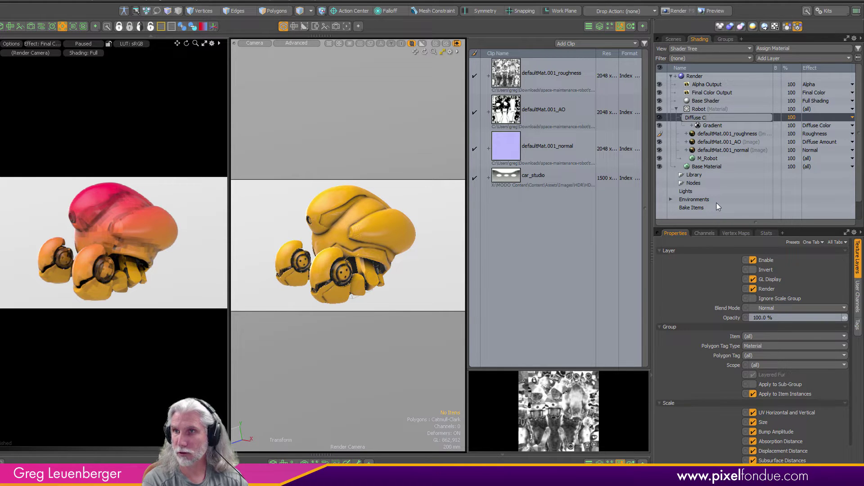
key(Return)
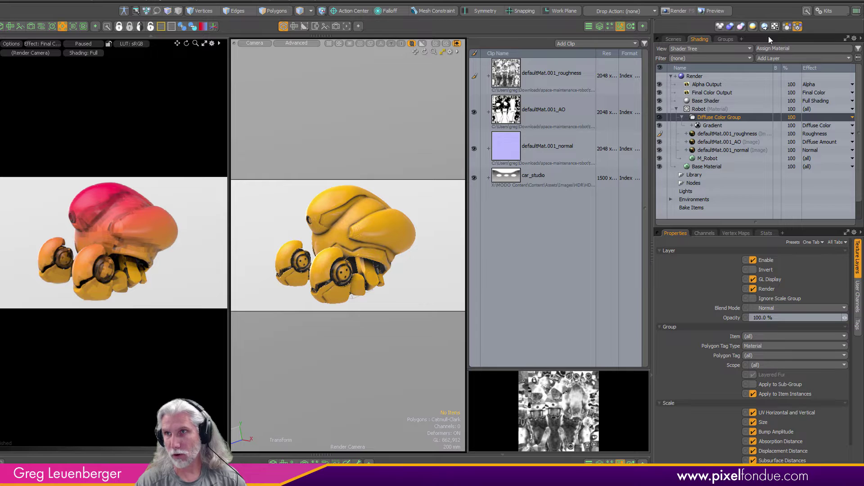
Cache only the Diffuse Color Group's mask, then close the texture cache commands.
right_click(718, 118)
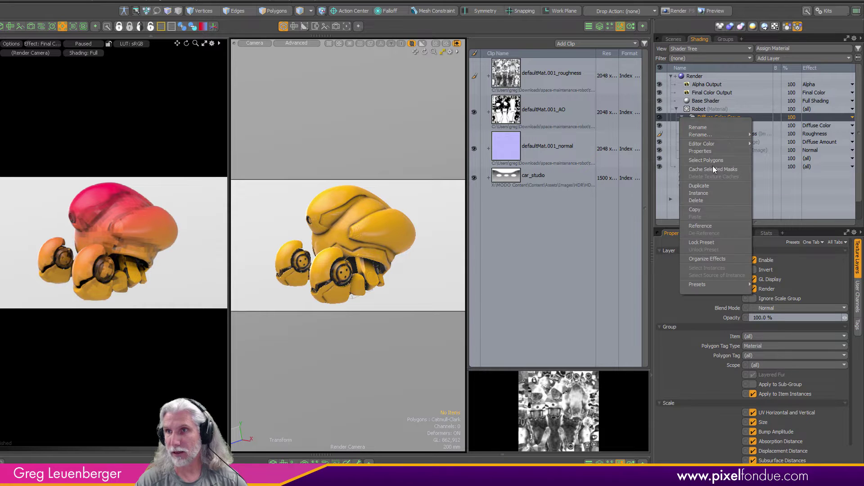
mouse_move(712, 143)
click(776, 28)
click(775, 28)
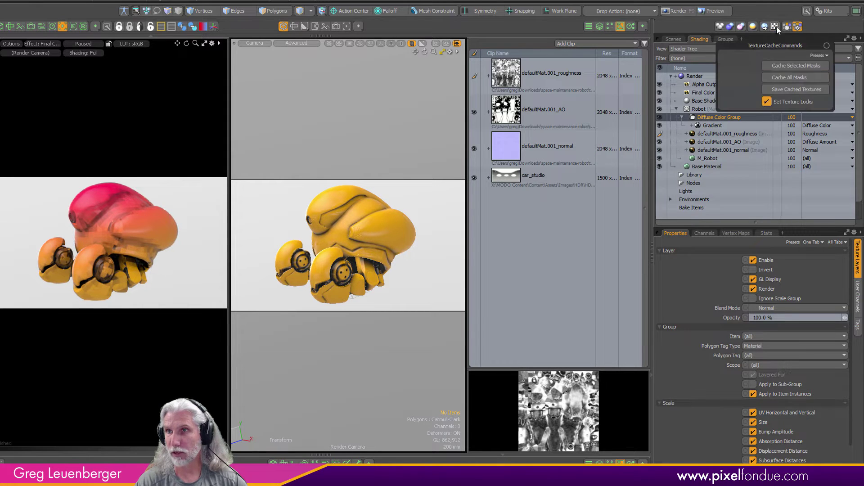
click(782, 65)
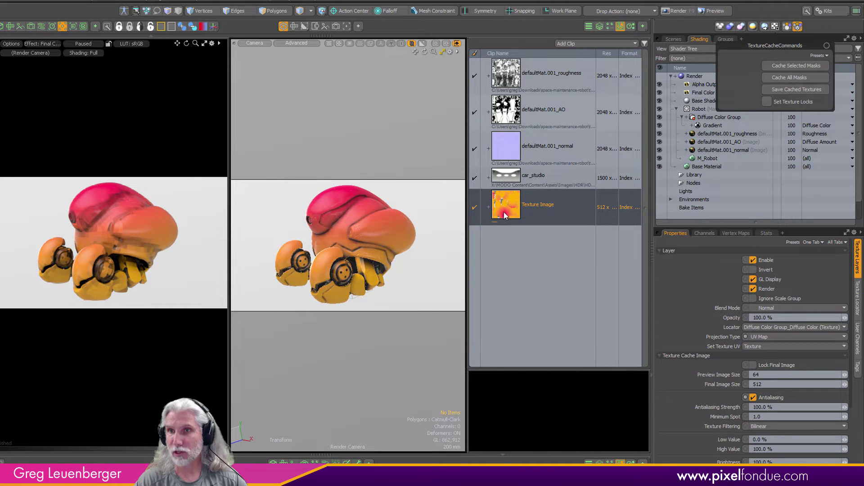
click(826, 45)
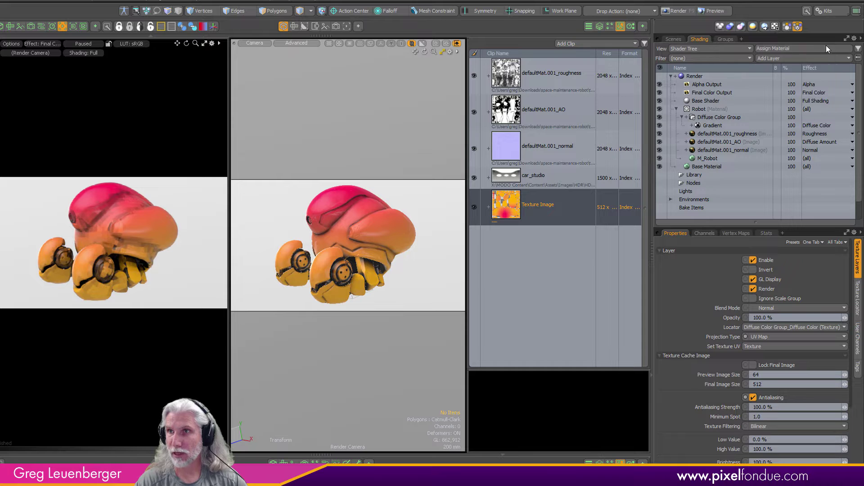
Examine the Diffuse Color Group's texture cache layer and the AO, normal and roughness image layers below the group.
click(688, 117)
click(687, 117)
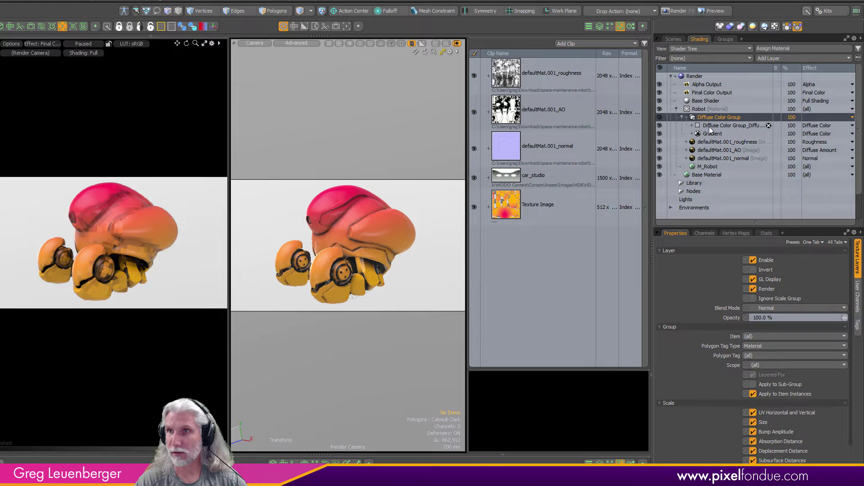
click(686, 117)
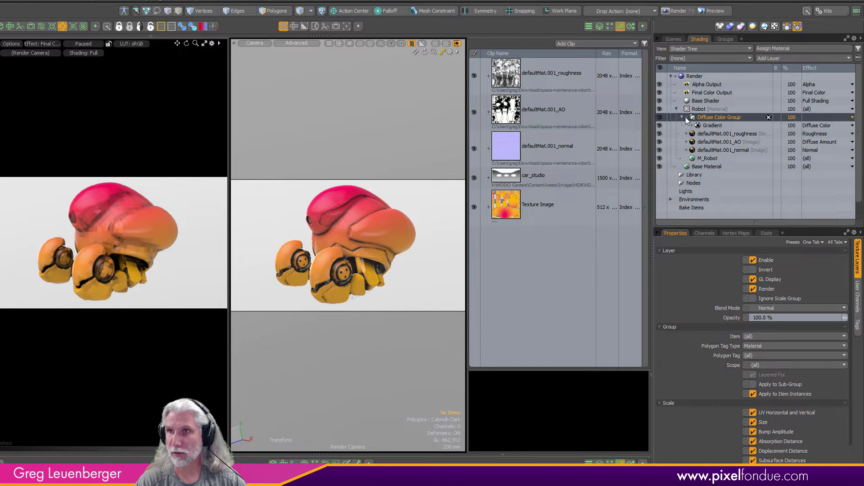
click(686, 117)
click(687, 118)
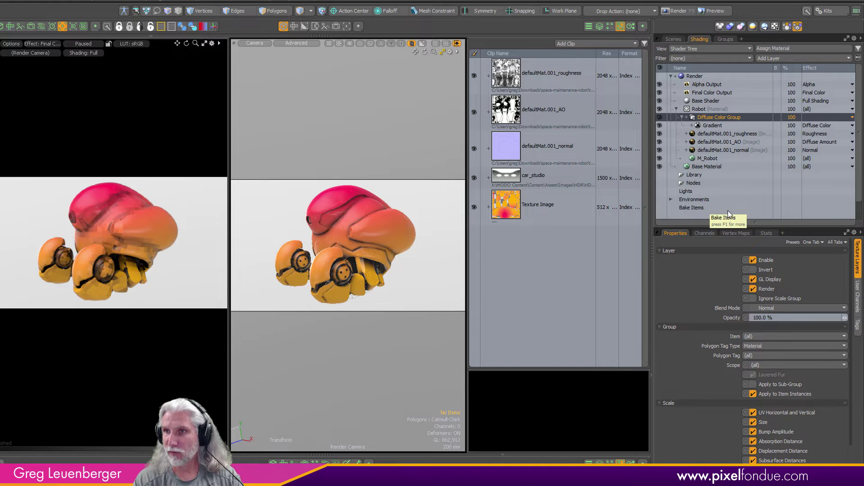
click(713, 141)
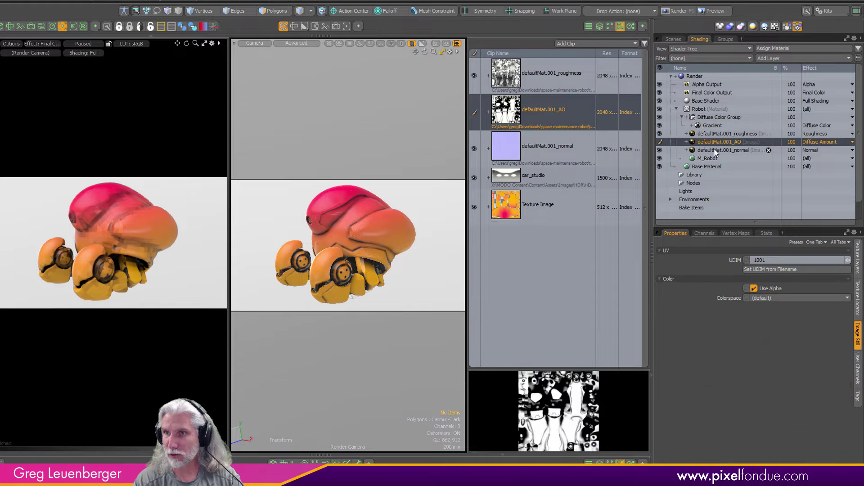
click(714, 150)
click(715, 134)
Add a second Gradient layer above the first in Diffuse Color Group and set its Input Parameter to Slope.
click(712, 125)
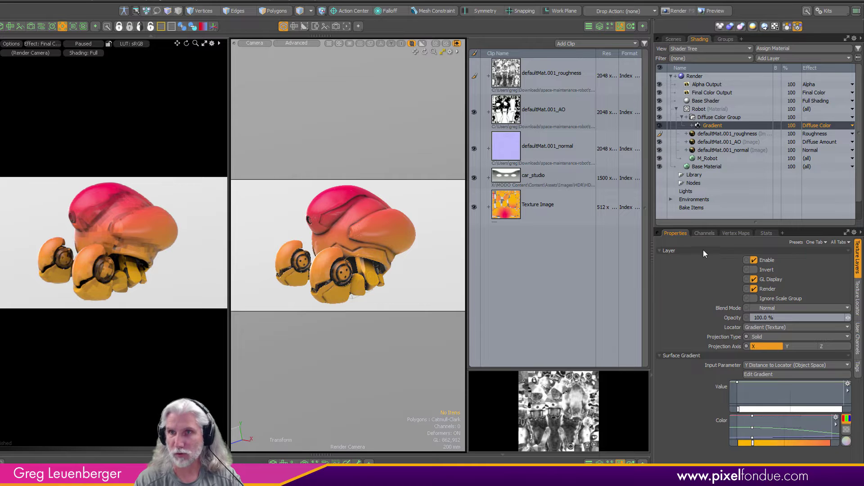
click(765, 58)
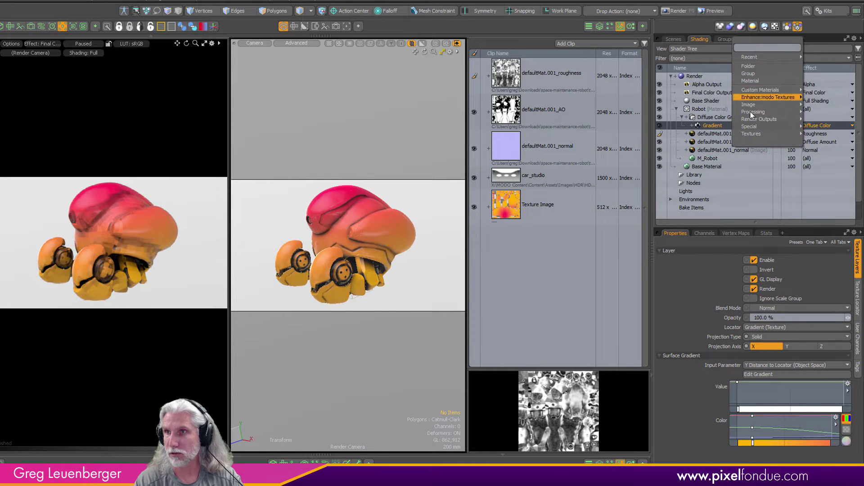
mouse_move(750, 113)
click(815, 108)
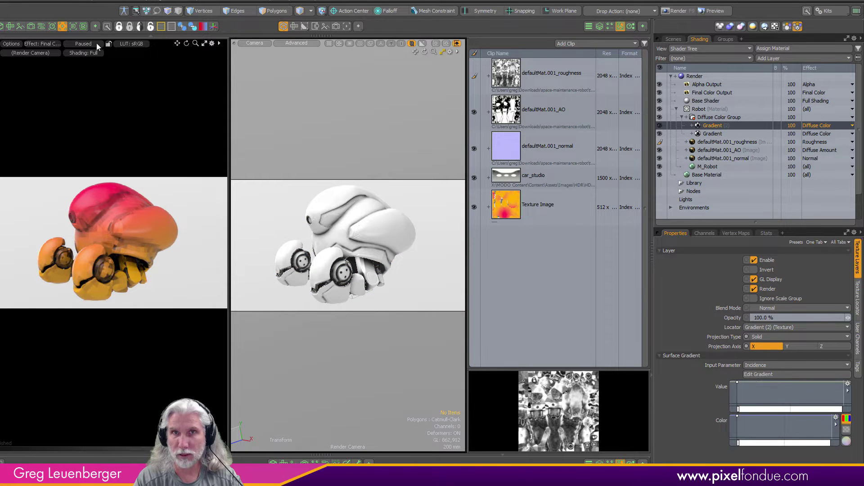
click(757, 364)
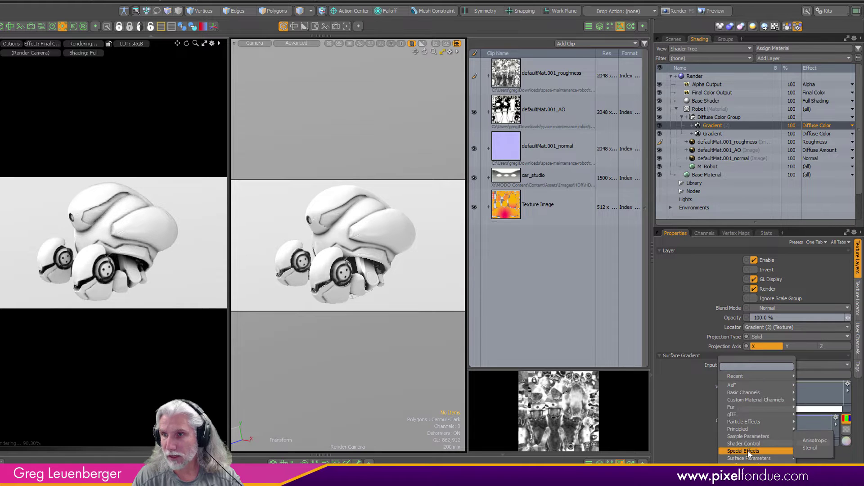
mouse_move(751, 459)
click(814, 457)
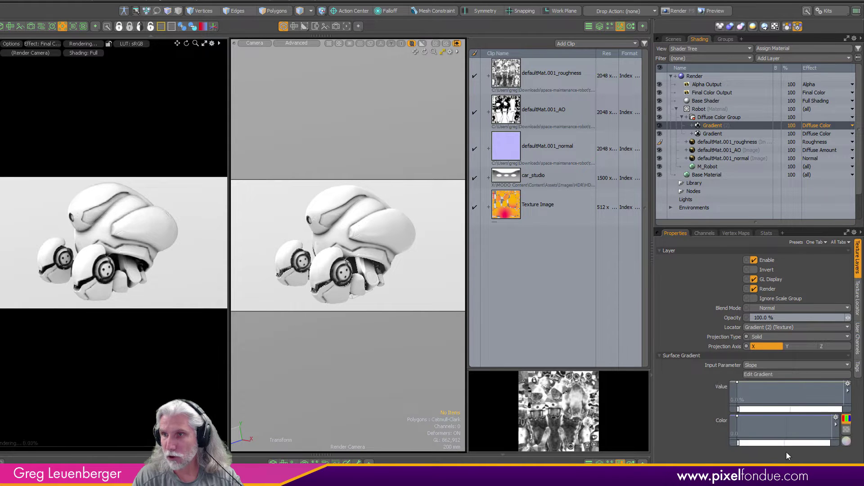
Edit the Slope gradient's color to run from a white key at about 22° to a light blue key at about 91°.
click(770, 375)
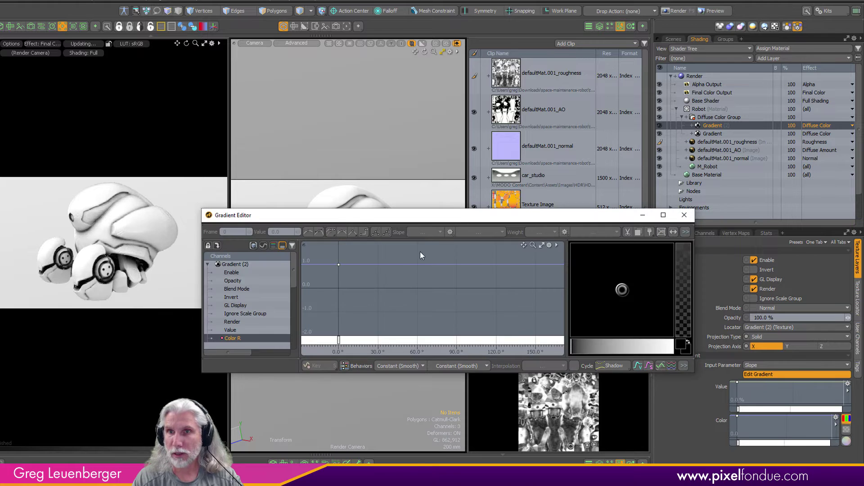
drag(452, 212, 362, 304)
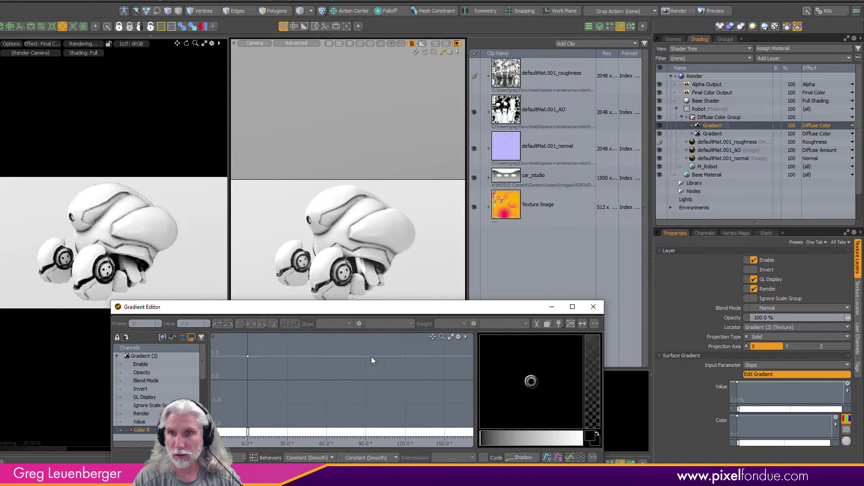
ctrl+click(366, 356)
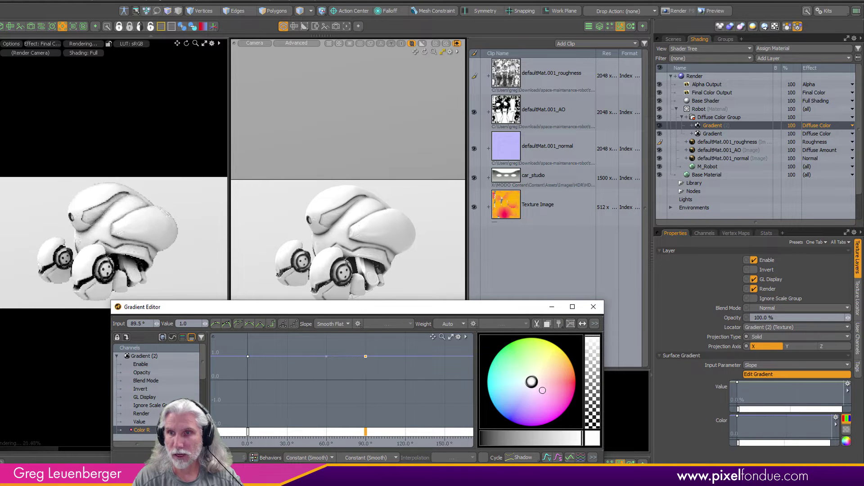
drag(509, 395, 496, 404)
drag(247, 432, 277, 405)
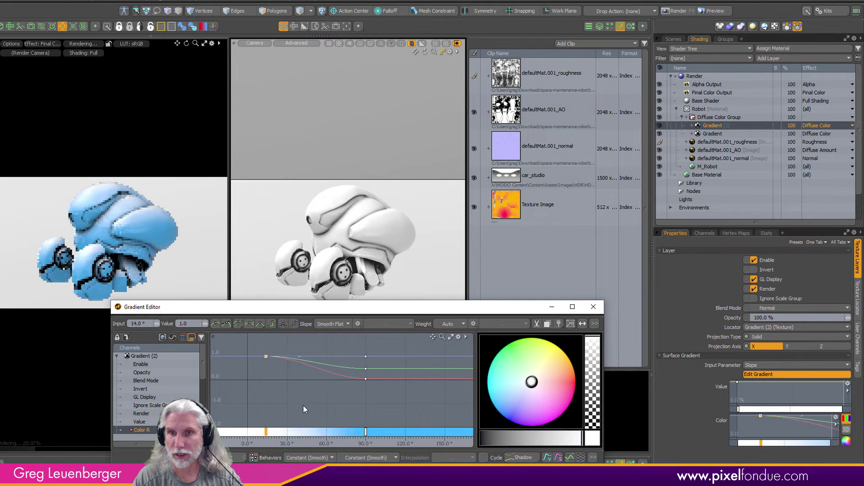
click(365, 432)
drag(382, 410, 374, 431)
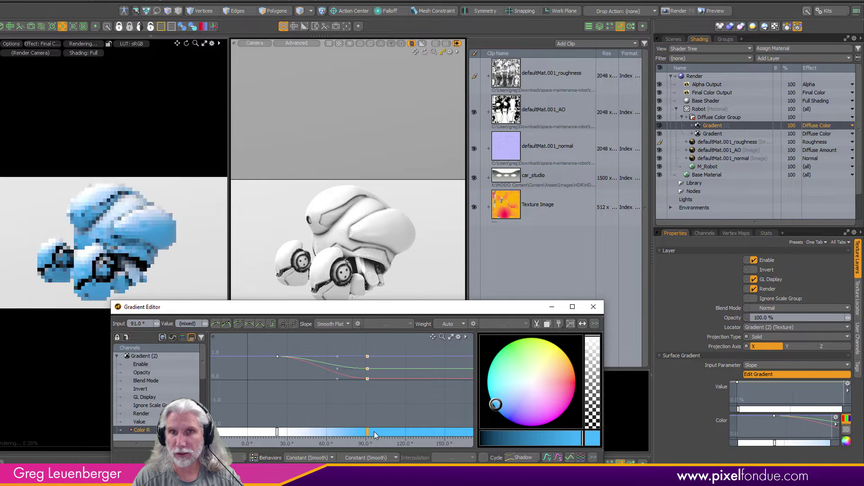
click(593, 307)
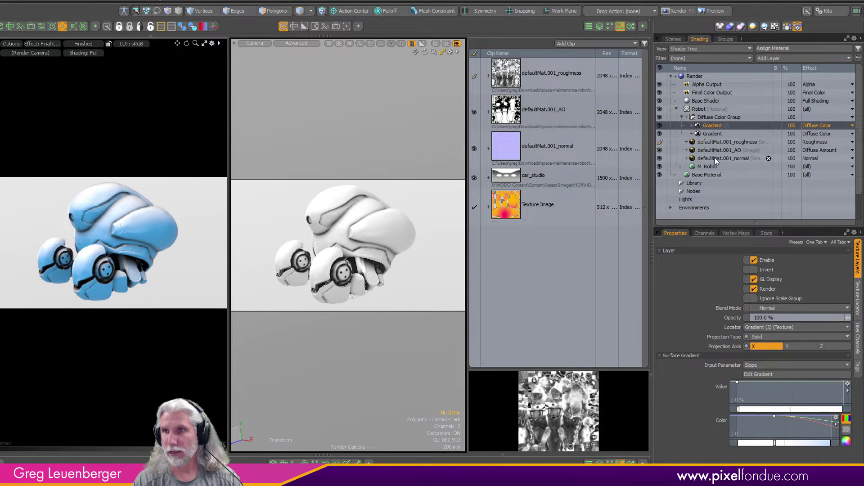
Delete the Diffuse Color Group's texture caches and cache its mask again with the new gradient.
click(715, 117)
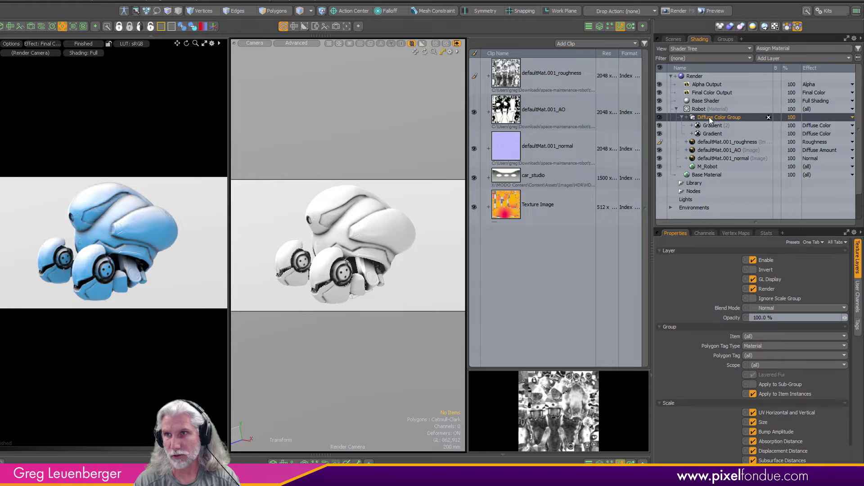
right_click(707, 117)
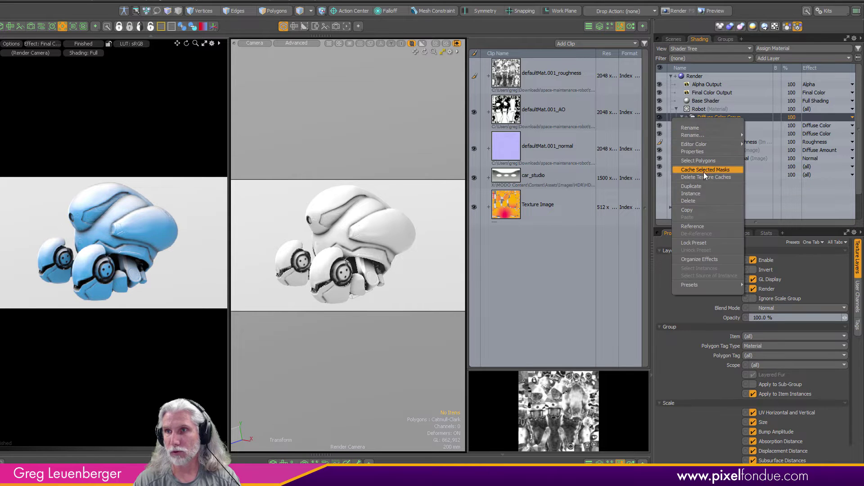
click(704, 170)
right_click(708, 117)
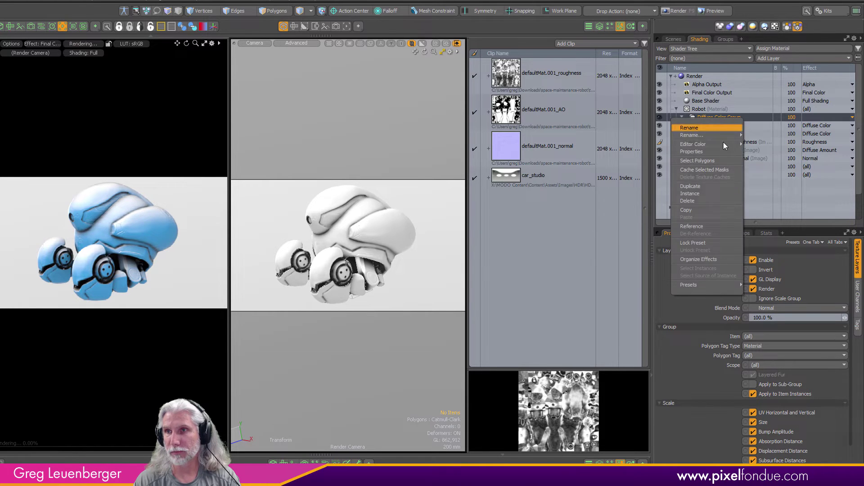
click(697, 169)
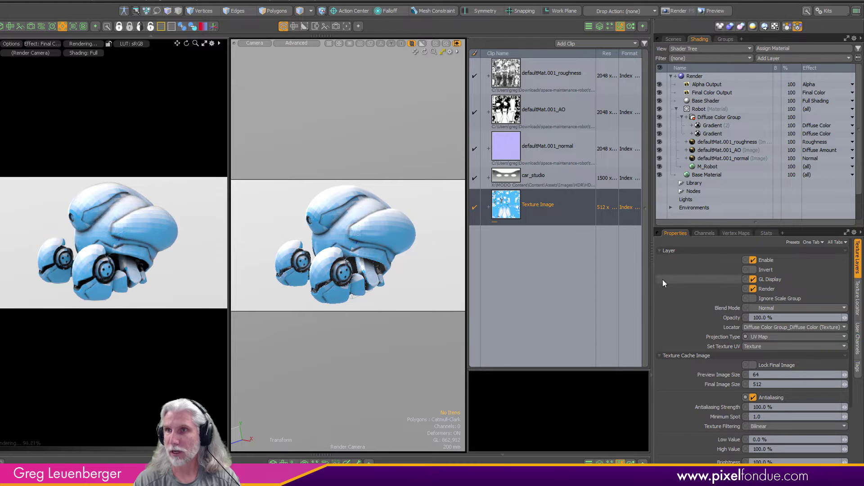
Hide the Slope gradient layer to compare the cached texture, show it again and reselect Diffuse Color Group.
click(660, 126)
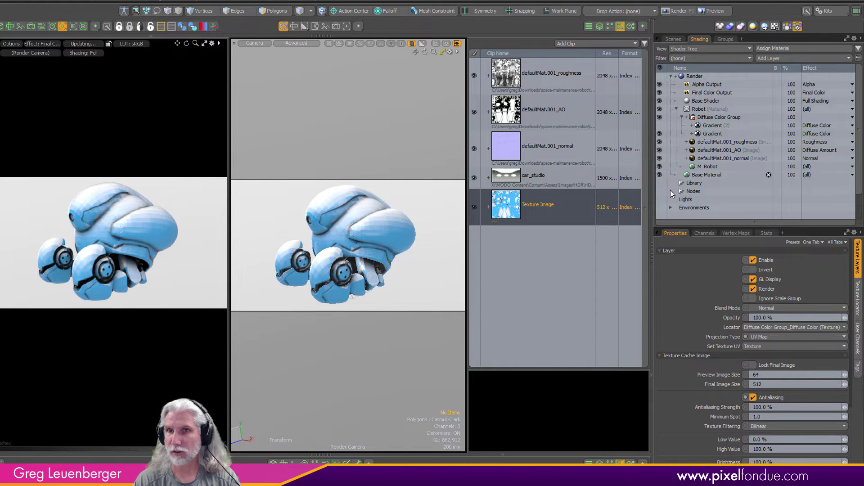
click(660, 133)
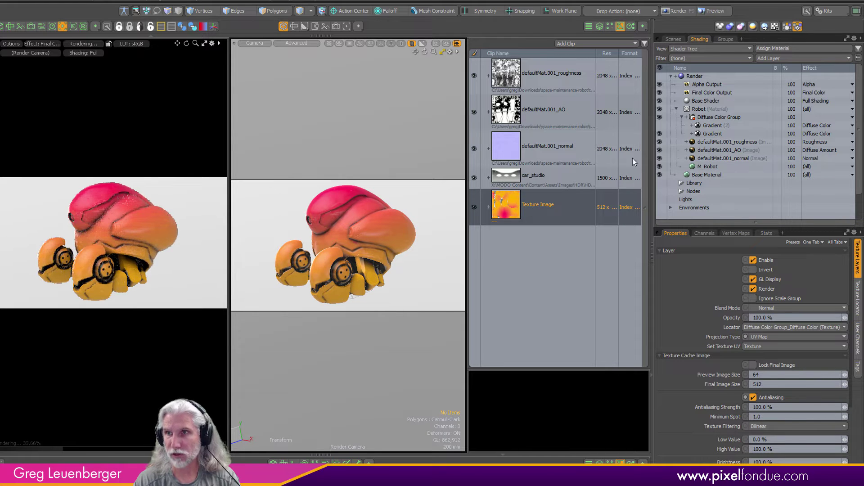
click(659, 126)
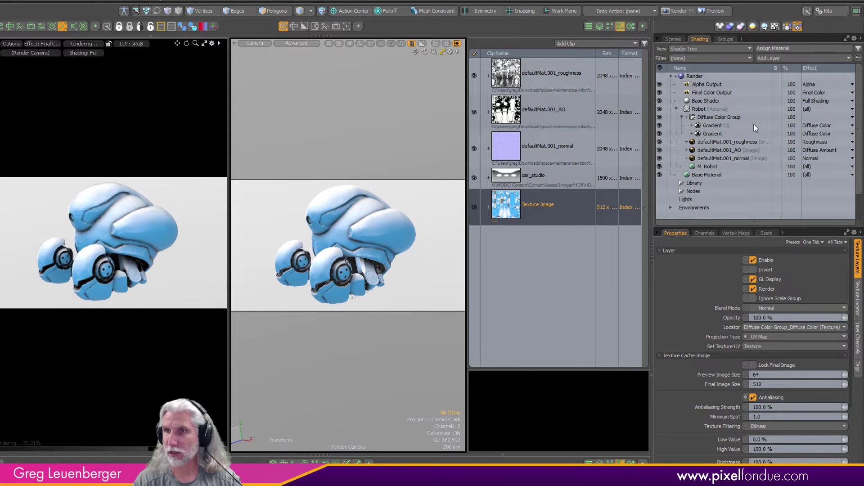
click(714, 117)
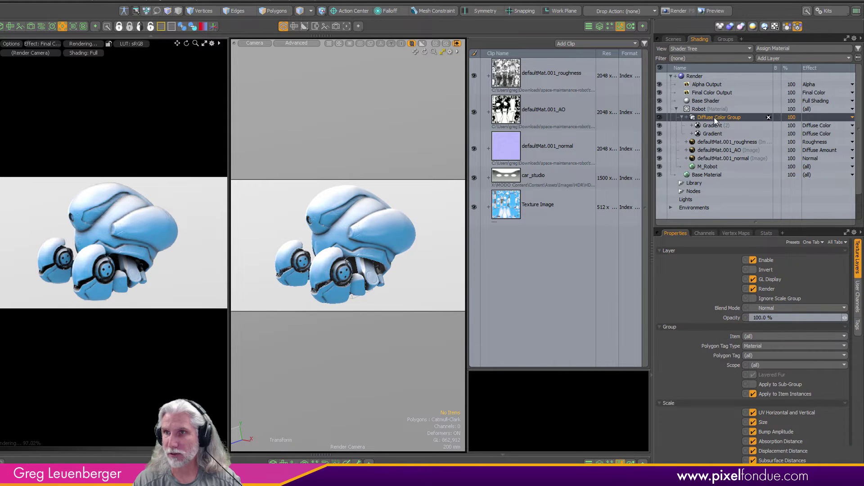
Add a Swirl texture from the Enhance:modo Space set above the gradients in Diffuse Color Group.
click(770, 59)
mouse_move(759, 93)
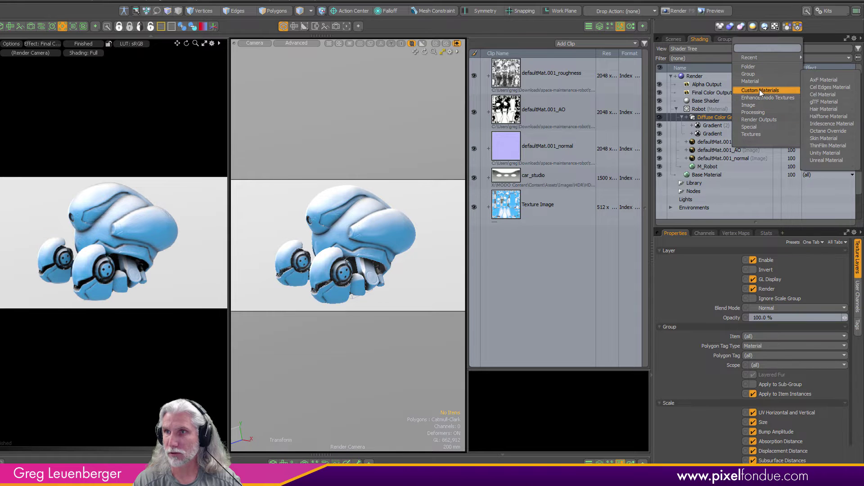
mouse_move(825, 146)
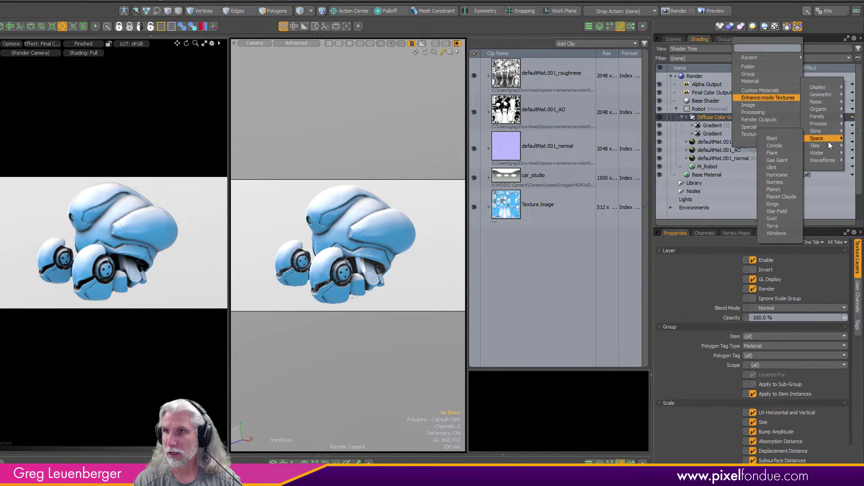
click(783, 227)
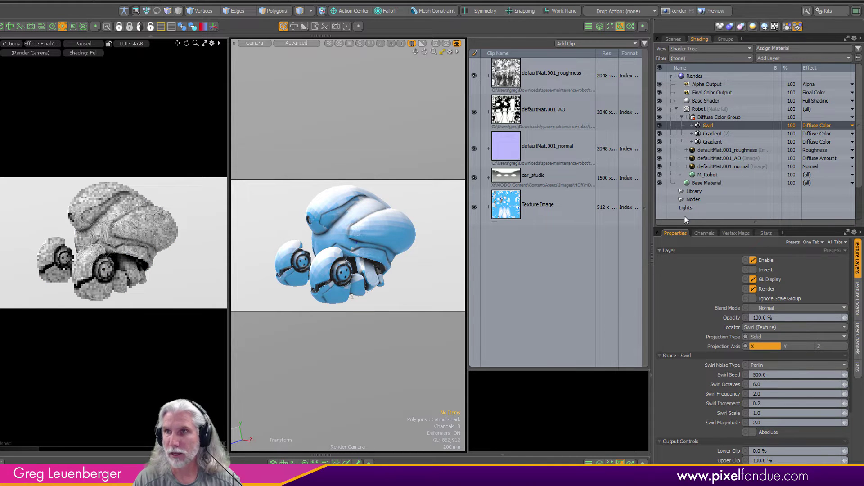
mouse_move(694, 127)
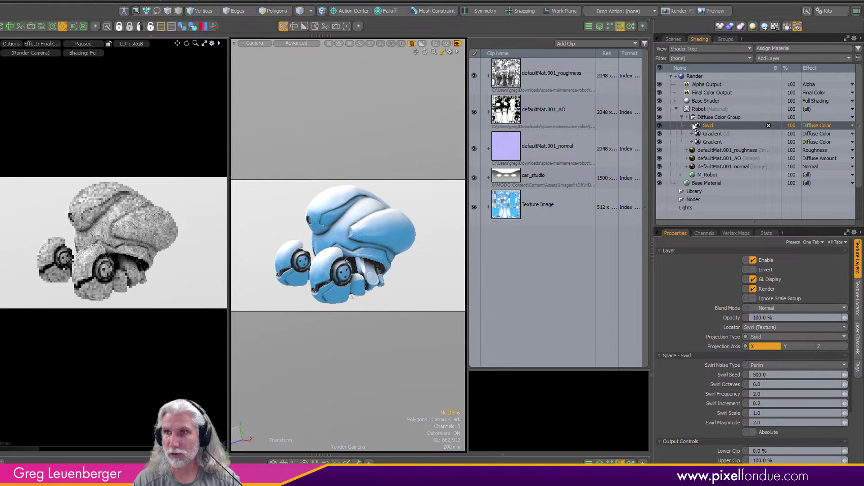
mouse_move(341, 272)
alt+mouse_down()
mouse_move(351, 270)
mouse_move(337, 270)
alt+mouse_up()
Delete the Diffuse Color Group's texture caches and cache its mask again with the Swirl layer included.
click(707, 117)
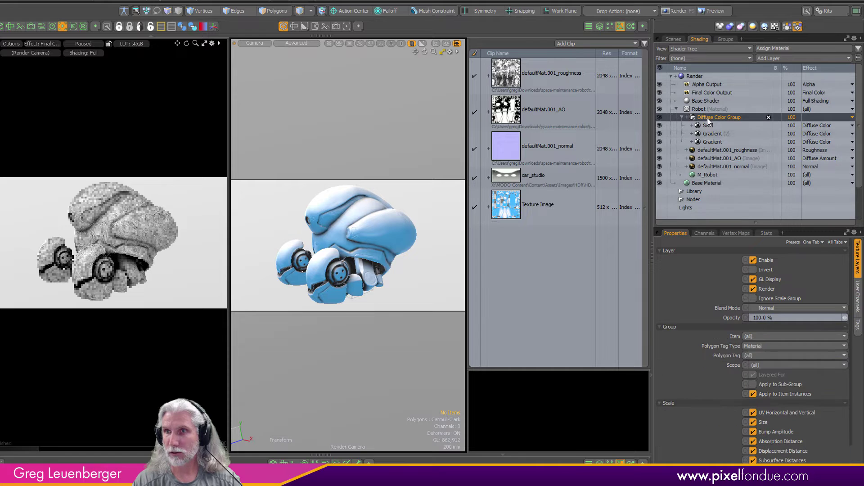
right_click(706, 115)
click(702, 175)
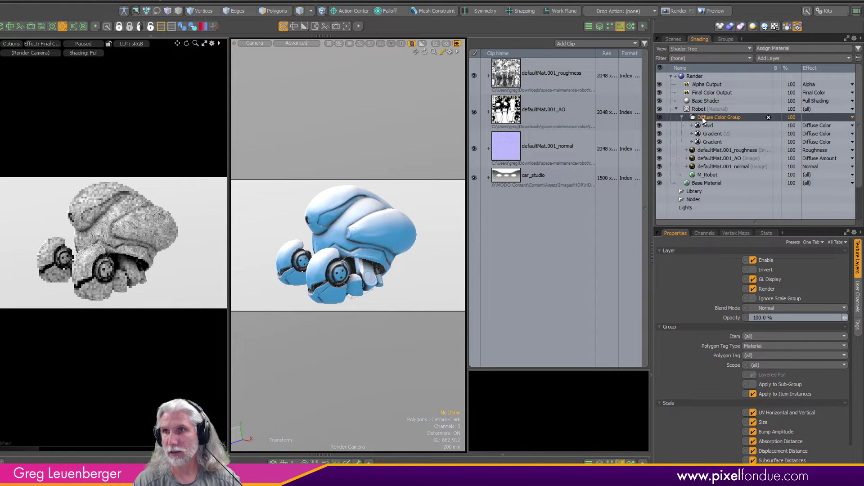
right_click(703, 116)
click(699, 167)
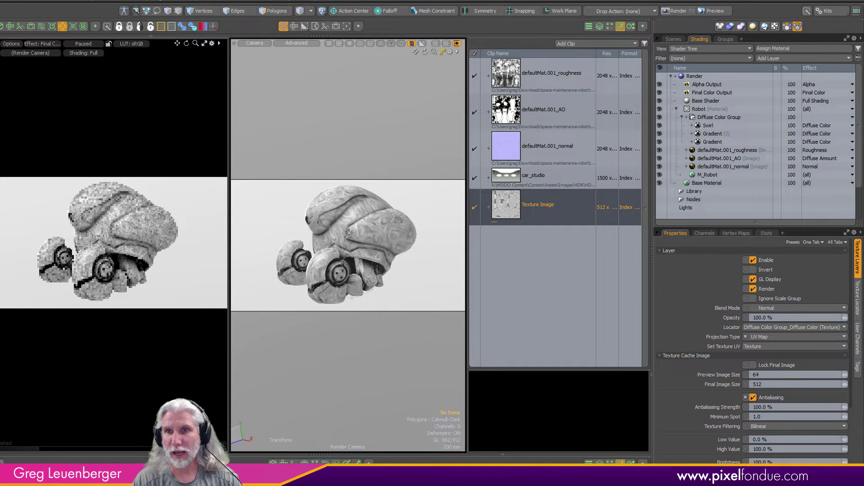
Switch the model viewport to Perspective and examine the cached swirls on the robot up close.
alt+drag(347, 228, 369, 310)
key(ctrl+space)
click(436, 174)
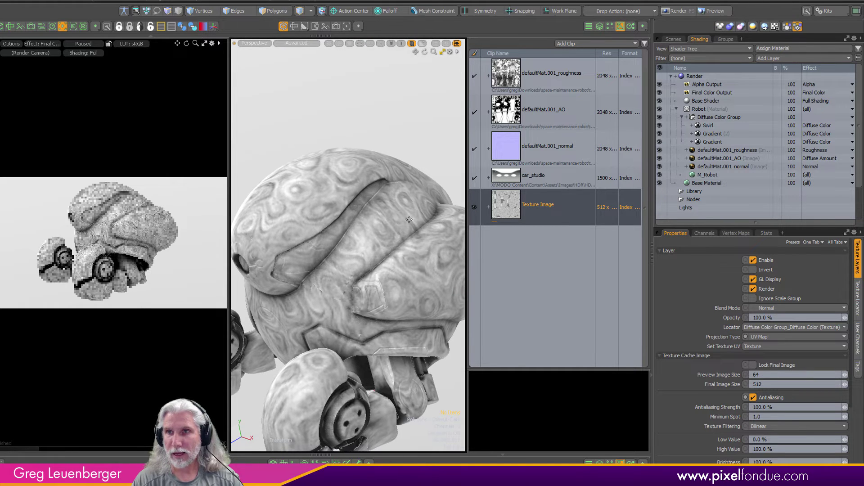
Reveal the texture cache layer inside Diffuse Color Group and expand the Texture Image clip, making more room for the layer's properties.
click(686, 117)
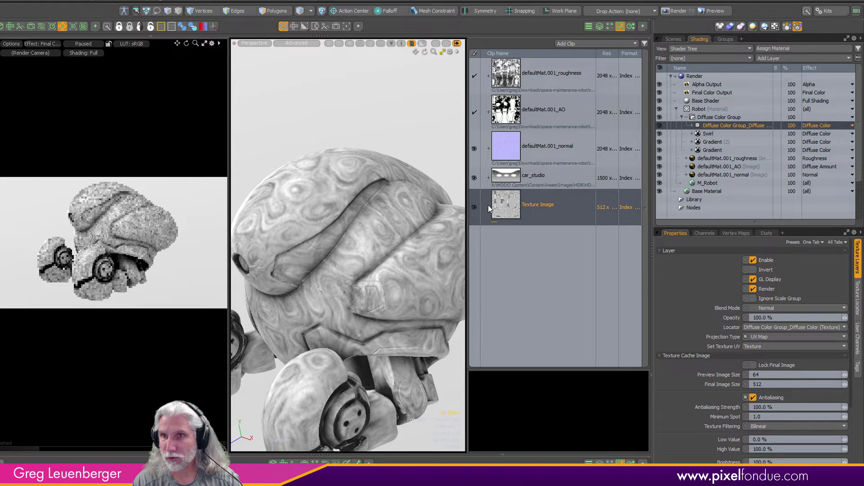
click(488, 207)
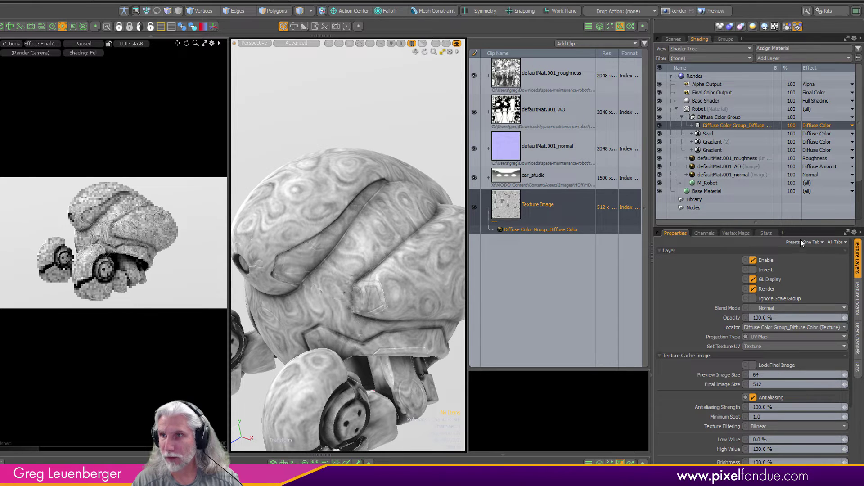
drag(798, 227, 791, 177)
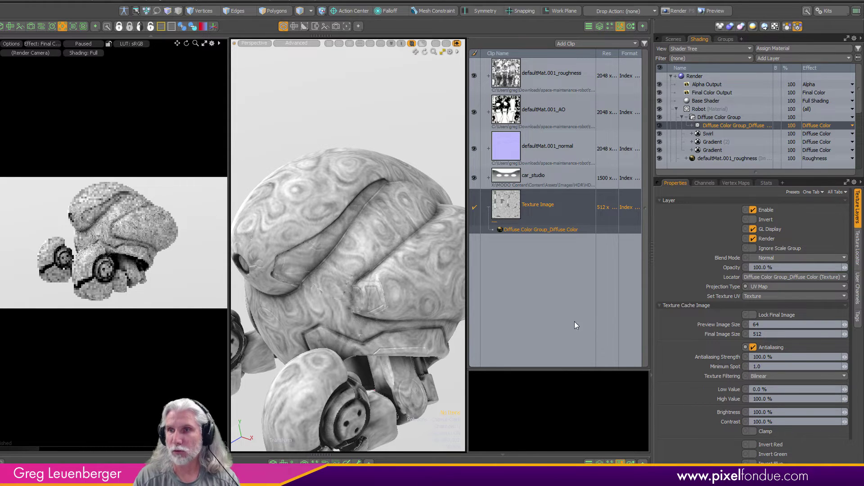
Try a Final Image Size of 128 for the group's texture cache, then set it to 1024.
click(768, 334)
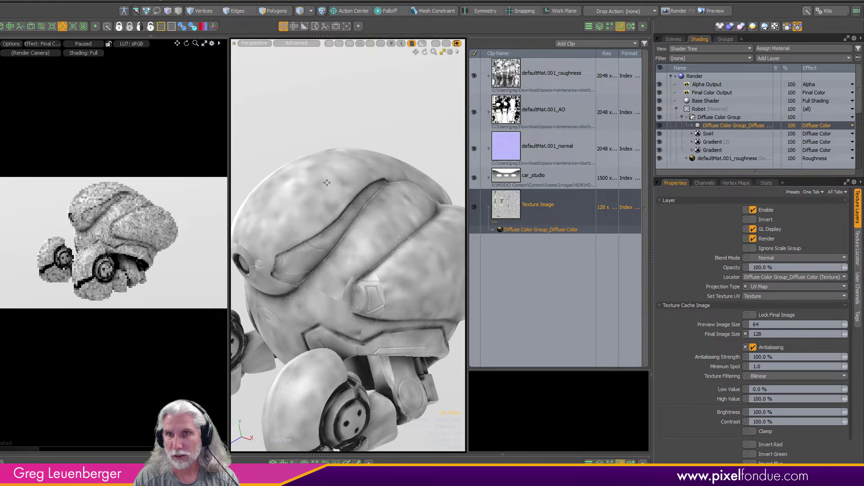
click(771, 334)
text(1024)
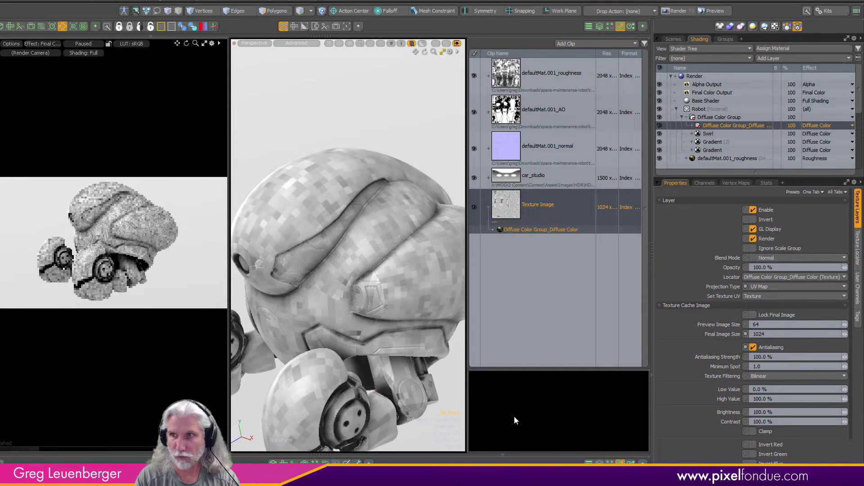
key(Return)
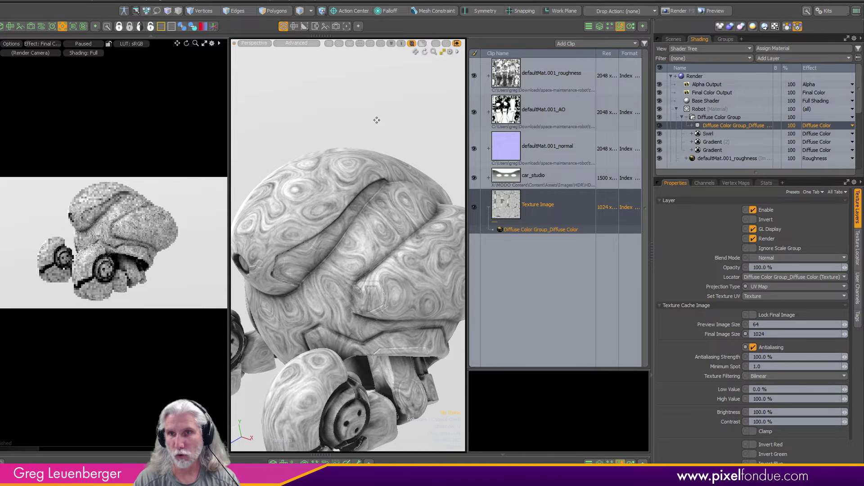
alt+drag(334, 195, 360, 250)
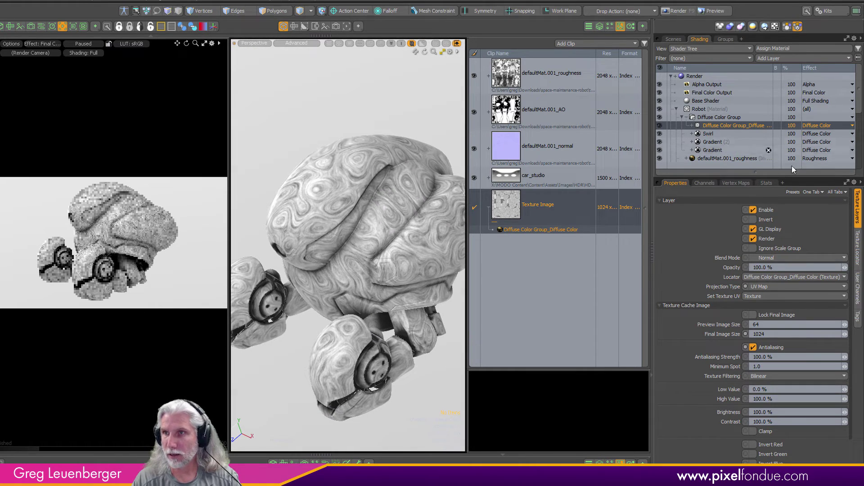
Set the Swirl layer's Upper Clip to 85% and Lower Clip to 25%.
click(857, 255)
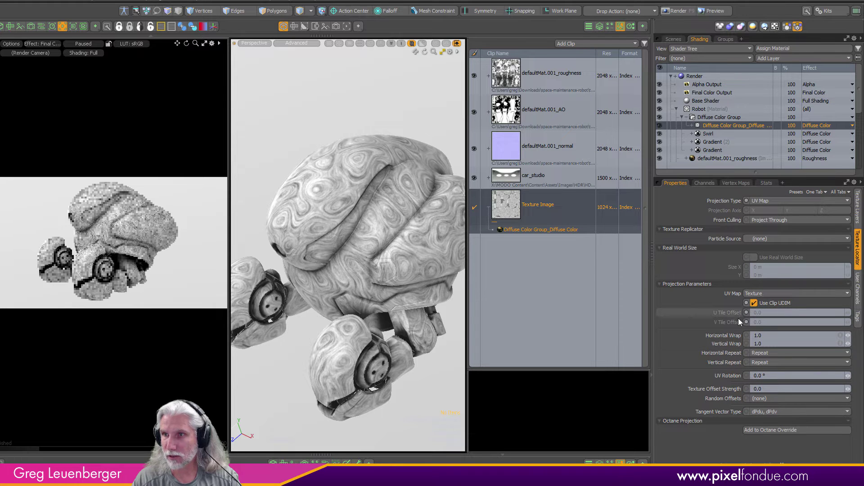
click(858, 207)
click(708, 134)
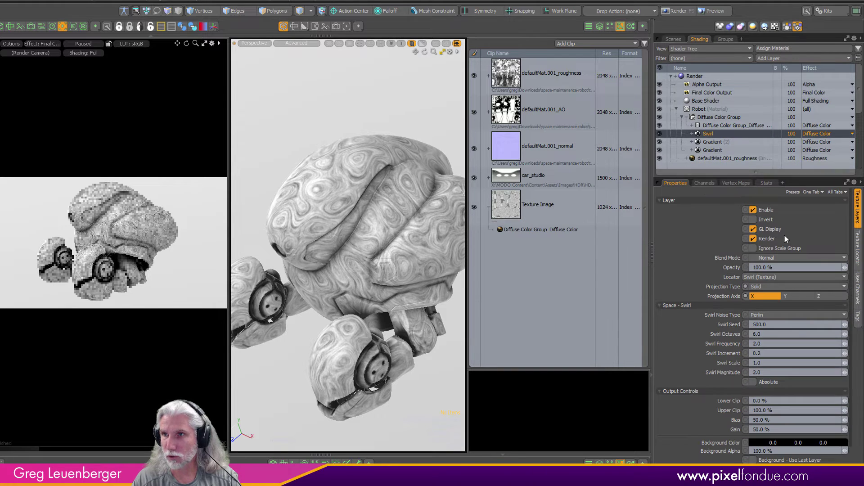
scroll(850, 322, down, 1)
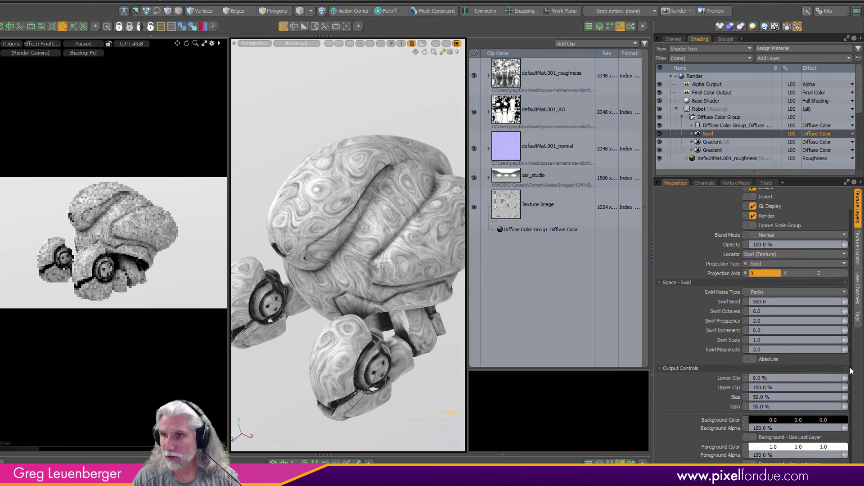
click(779, 389)
text(85)
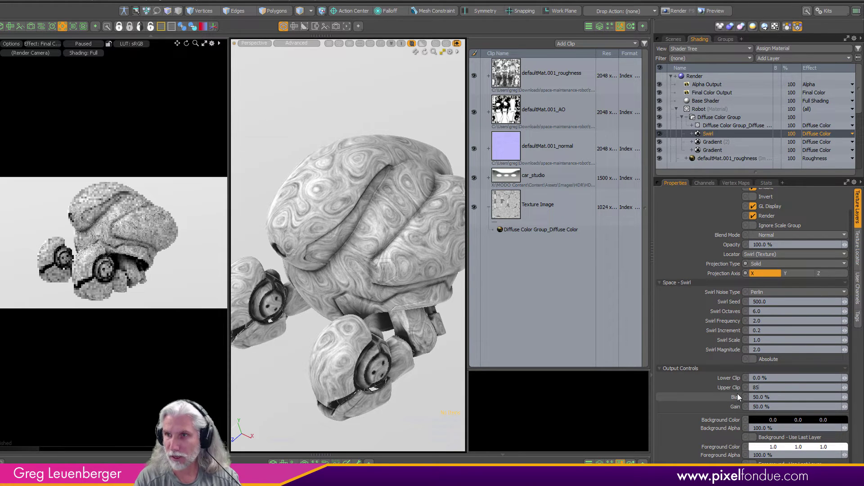
key(Return)
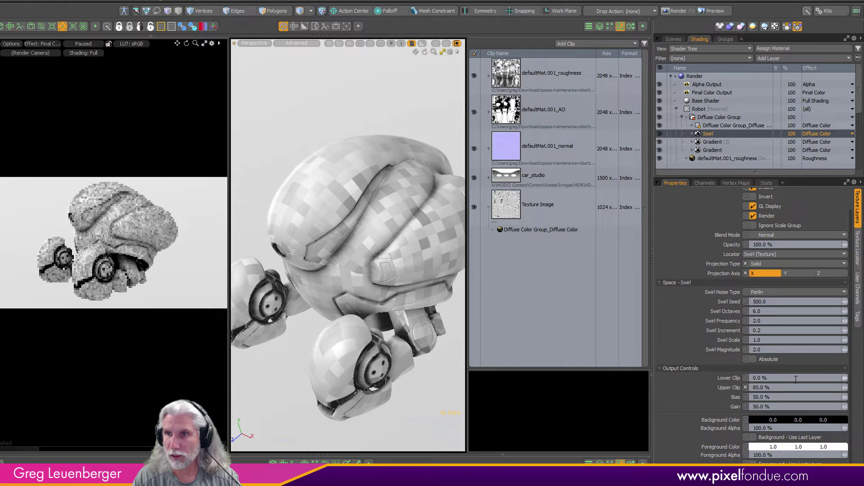
click(763, 379)
text(25)
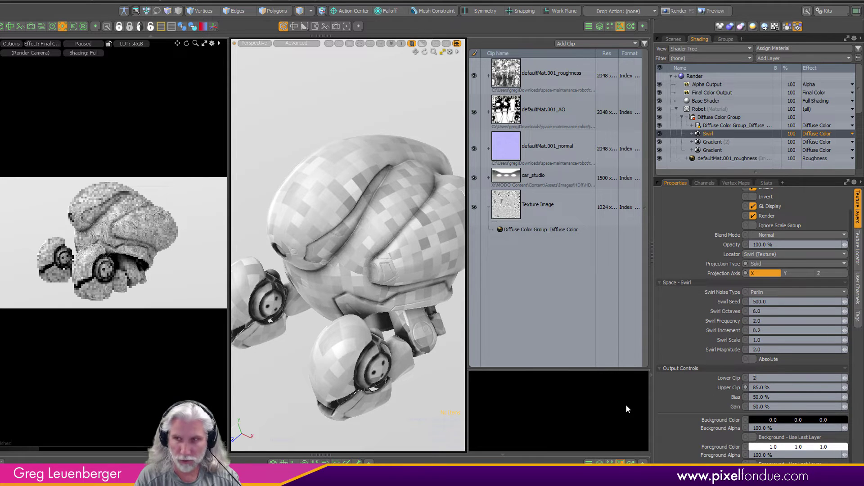
key(Return)
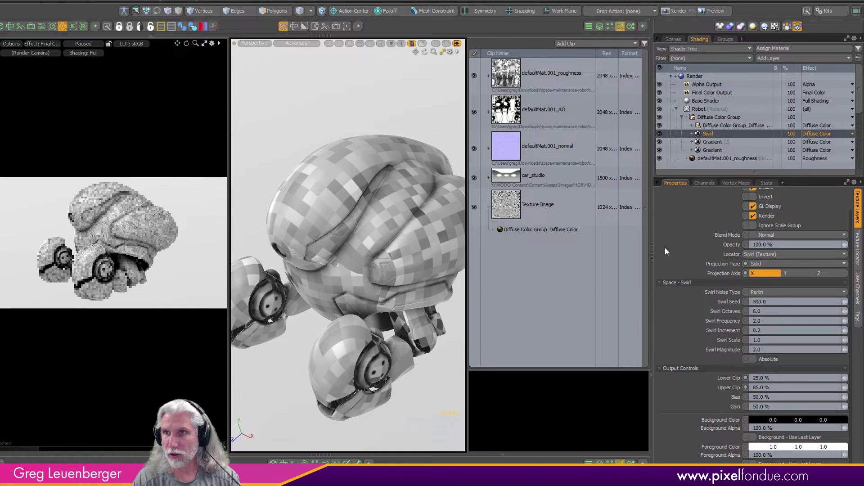
Hide the group's cache layer from the tree, move Swirl below the Slope gradient and set its effect to Layer Mask.
click(687, 117)
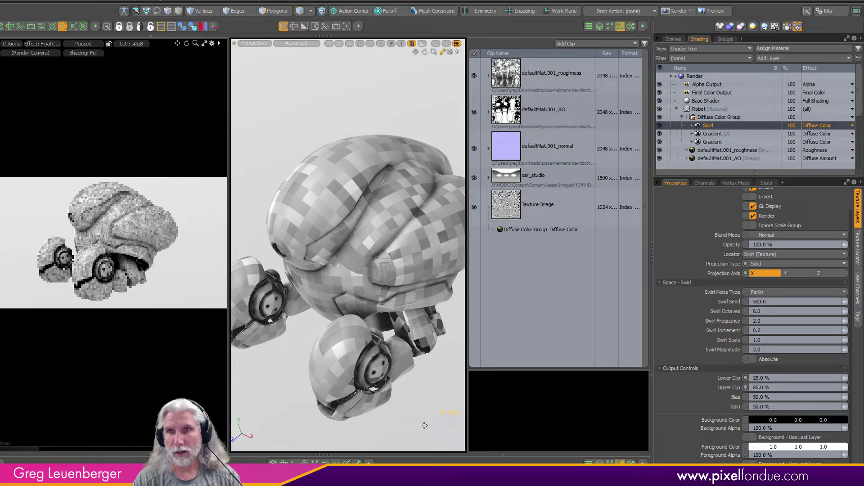
alt+drag(422, 429, 324, 234)
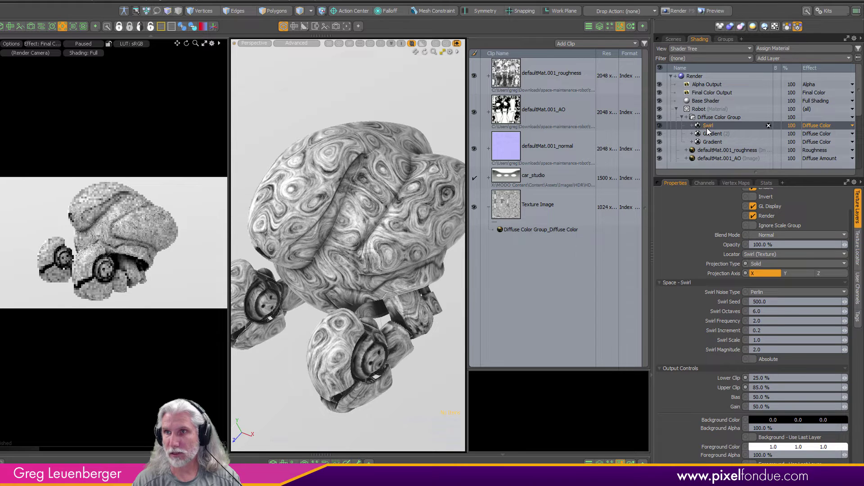
mouse_move(708, 126)
mouse_down()
mouse_move(722, 142)
mouse_move(718, 137)
mouse_up()
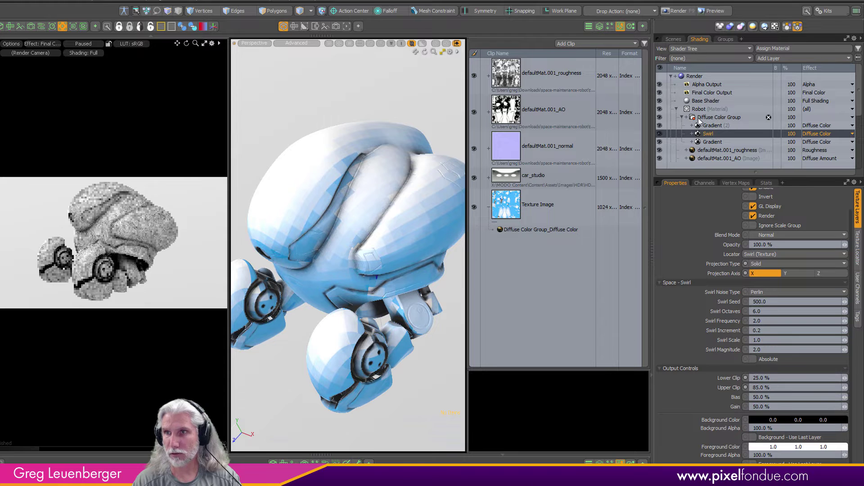
click(814, 136)
mouse_move(800, 144)
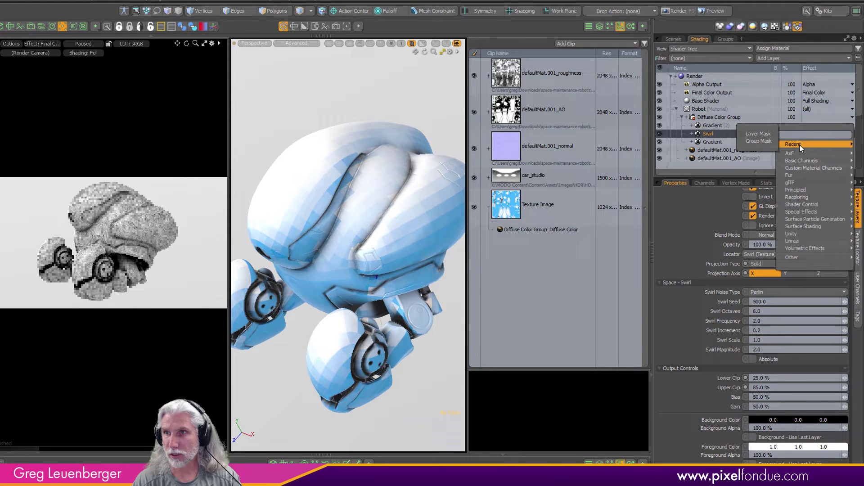
click(758, 134)
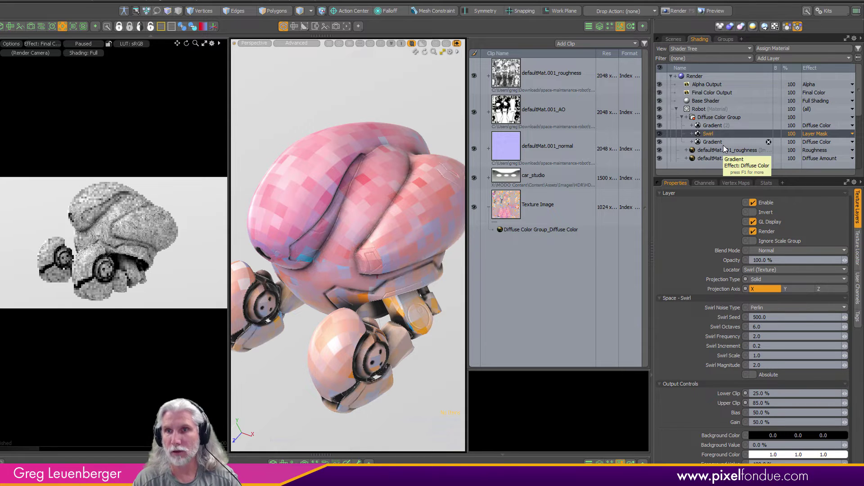
mouse_move(384, 302)
alt+mouse_down()
mouse_move(365, 290)
mouse_move(374, 288)
alt+mouse_up()
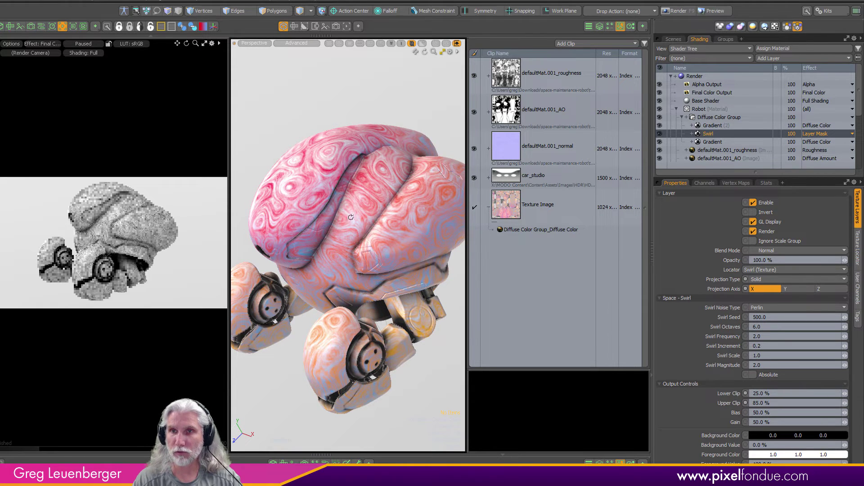
alt+drag(350, 217, 350, 311)
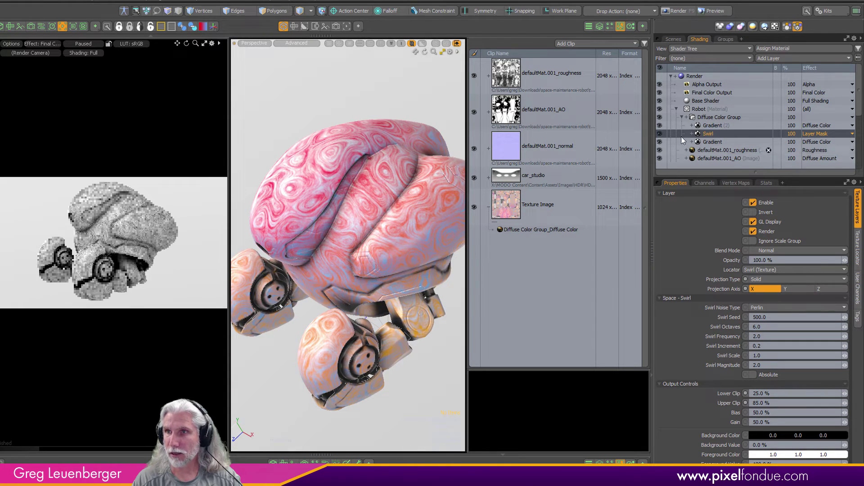
Select the Slope gradient layer and resume the paused preview render.
click(712, 126)
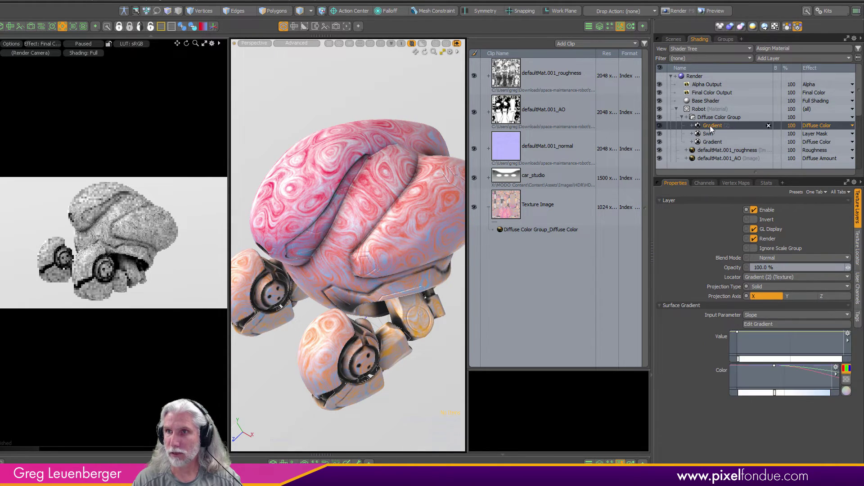
click(75, 44)
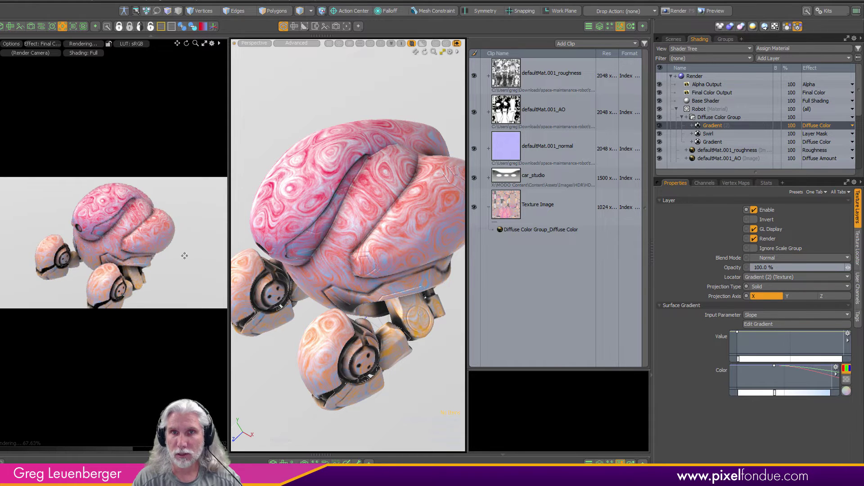
Return the model viewport to the Camera view and widen the render preview and viewport beside the clip list.
key(ctrl+space)
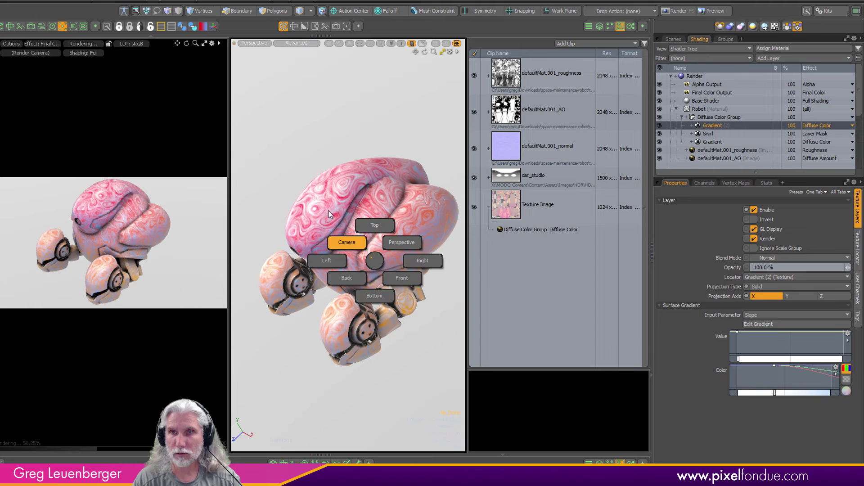
click(328, 212)
scroll(356, 223, up, 1)
scroll(356, 223, down, 2)
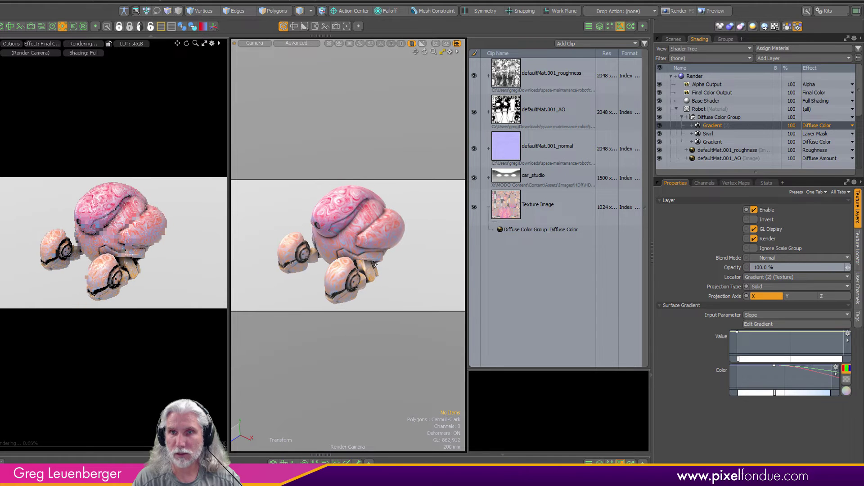
drag(463, 181, 530, 182)
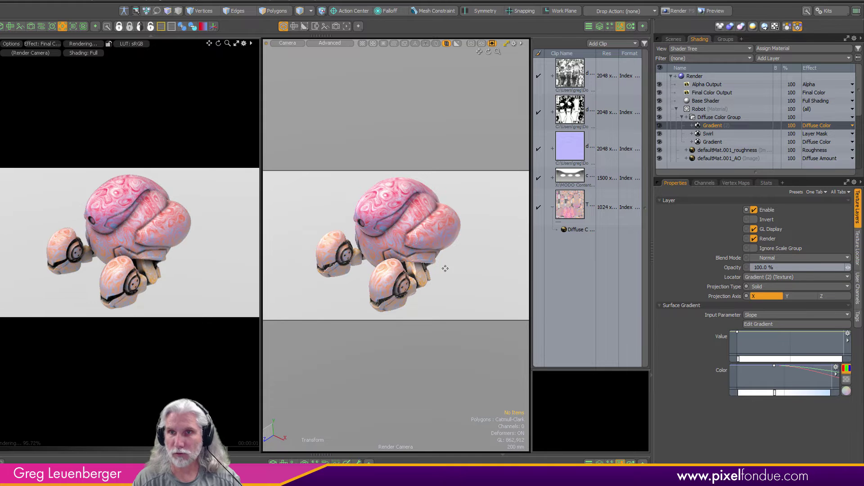
scroll(430, 258, down, 1)
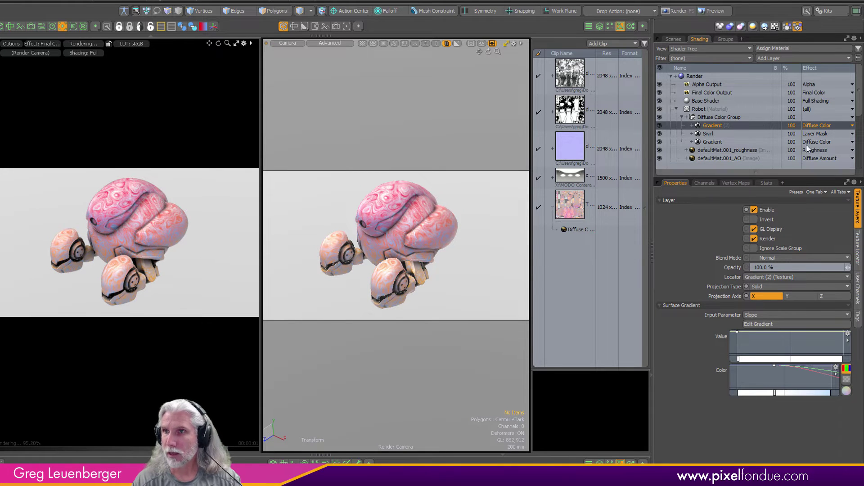
In the Slope gradient's editor, select the Color R, G and B channels and recolor the 90° key magenta.
click(771, 325)
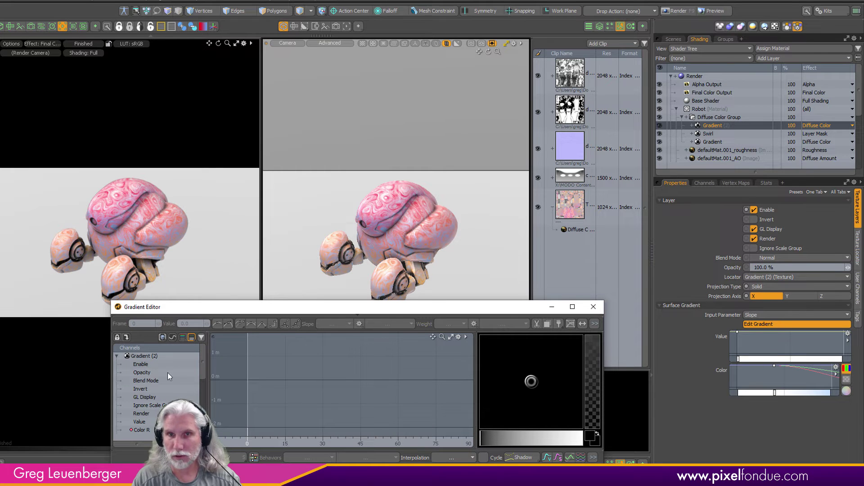
drag(201, 372, 201, 389)
click(148, 398)
ctrl+click(148, 405)
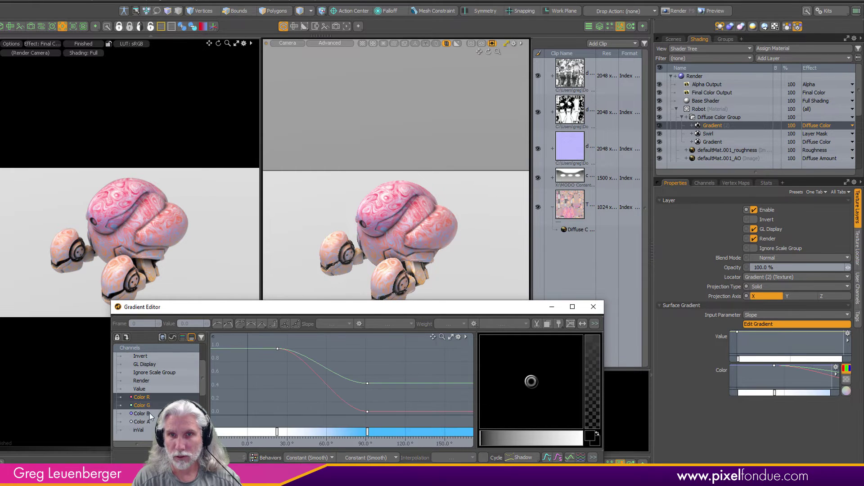
ctrl+click(150, 413)
click(367, 432)
mouse_move(496, 404)
mouse_down()
mouse_move(567, 389)
mouse_move(567, 404)
mouse_up()
Recolor the Slope gradient's 22.5° key yellow and close the Gradient Editor.
click(278, 432)
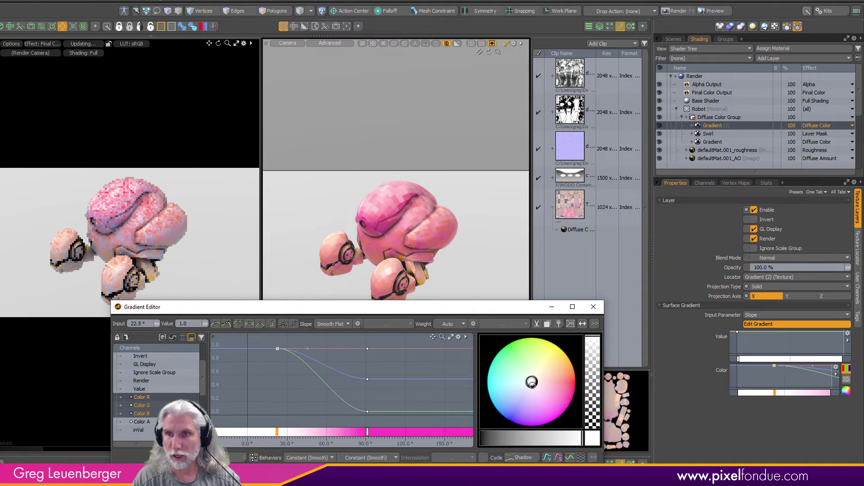
click(559, 352)
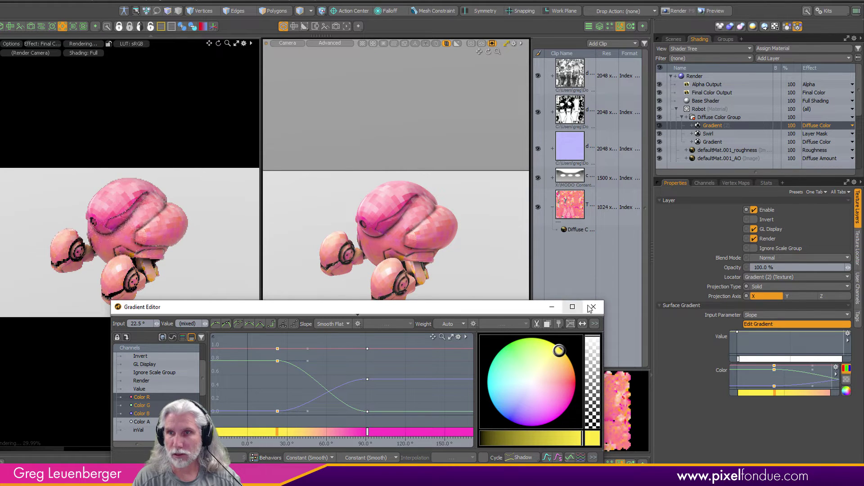
click(593, 306)
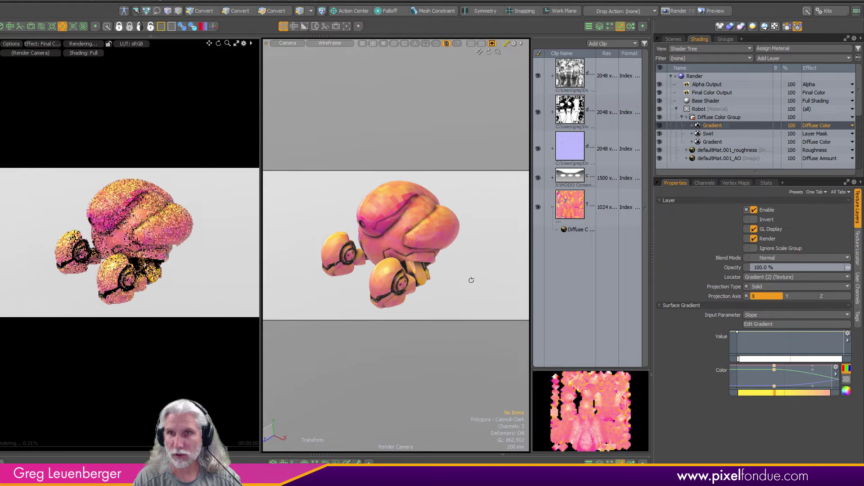
scroll(446, 252, up, 1)
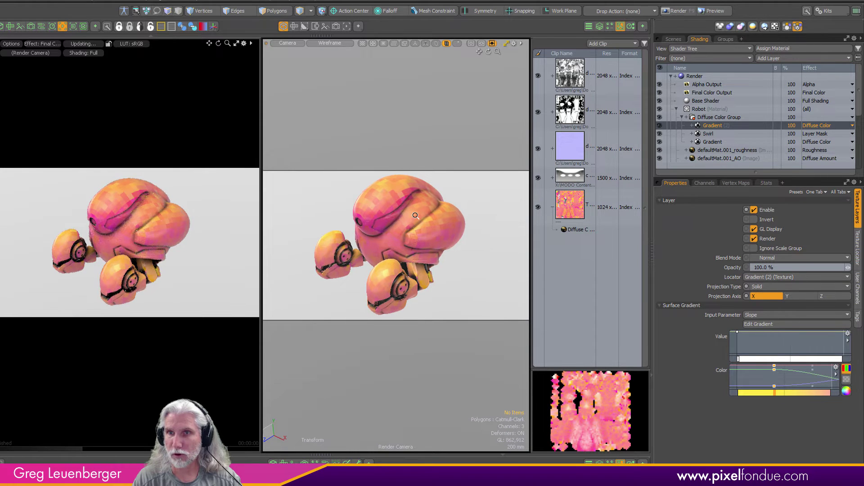
Invert the Swirl layer mask and inspect the robot up close in the Perspective view.
click(709, 134)
click(753, 220)
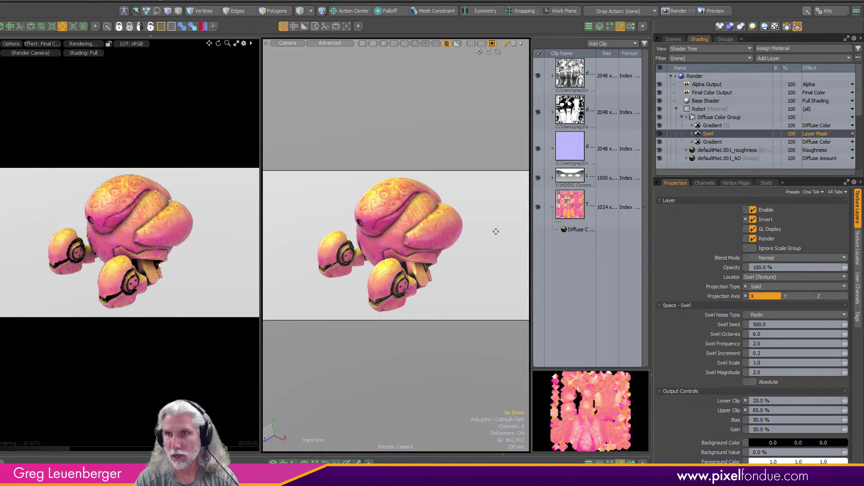
key(ctrl+space)
click(447, 224)
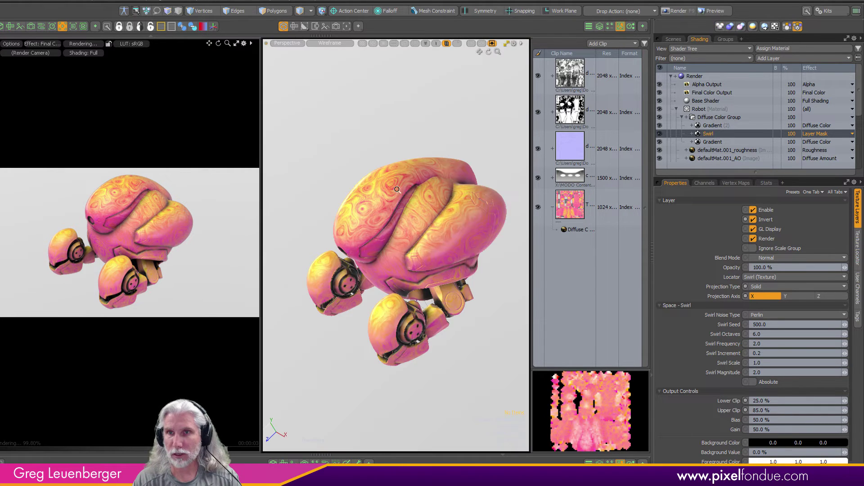
ctrl+alt+drag(447, 224, 425, 230)
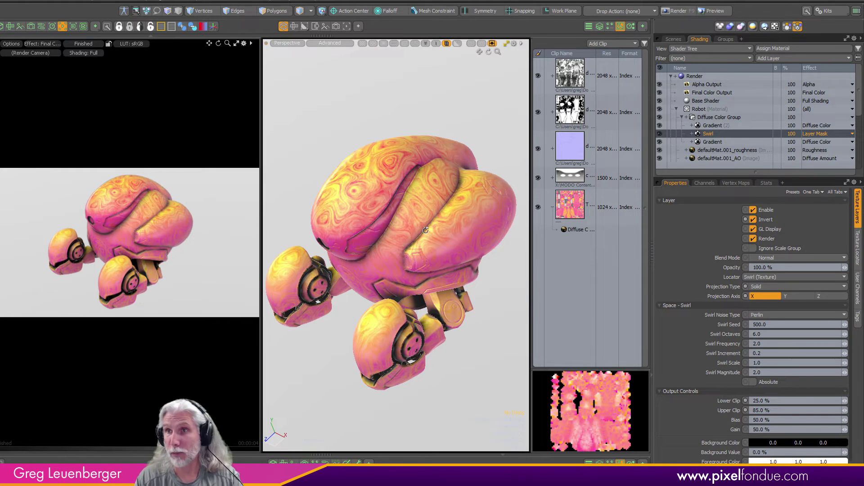
Add an Occlusion processing layer to the Diffuse Color Group.
click(714, 117)
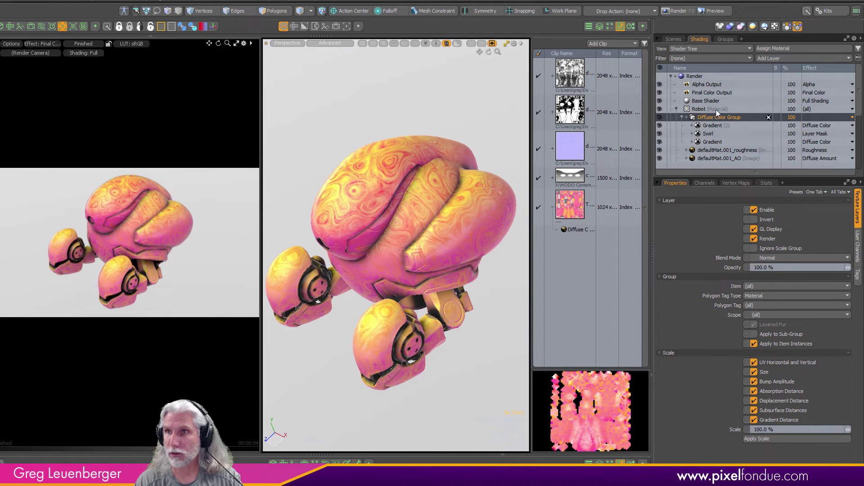
click(767, 59)
mouse_move(761, 113)
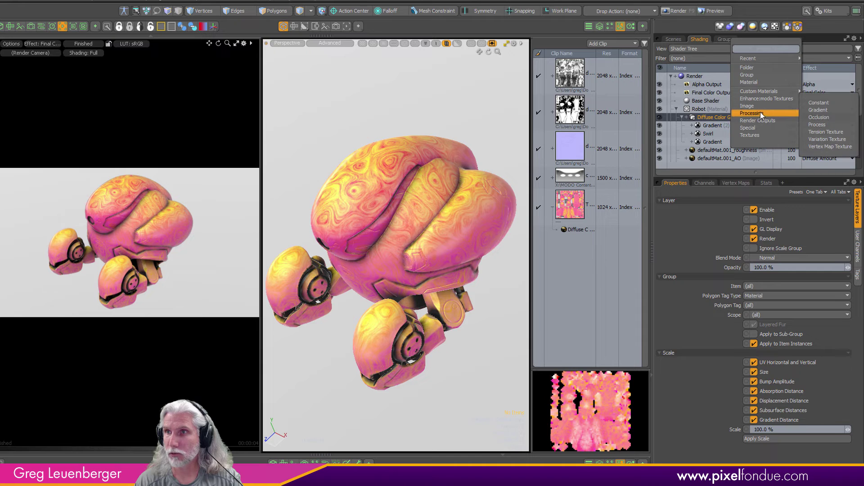
click(817, 117)
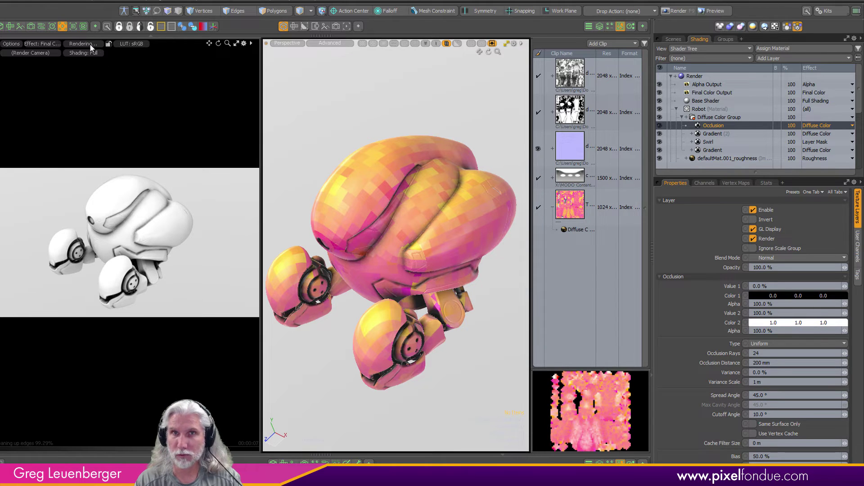
Delete the Diffuse Color Group's texture caches and cache the group's mask again.
click(704, 117)
right_click(704, 117)
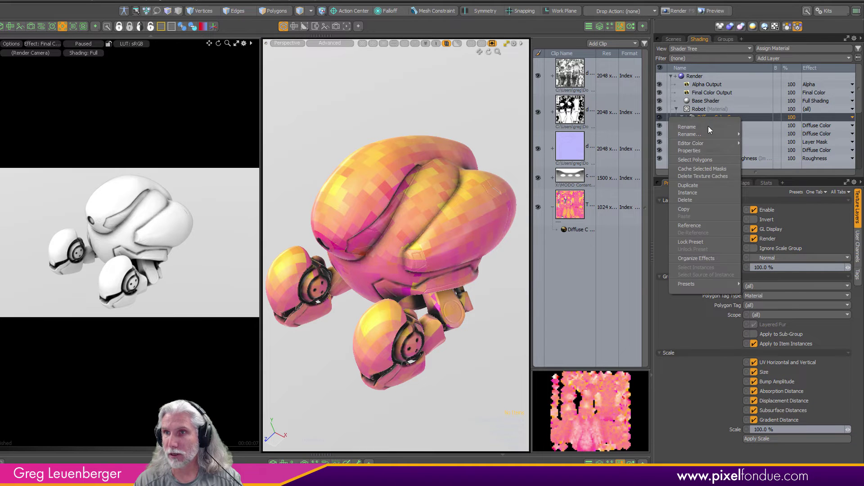
click(692, 176)
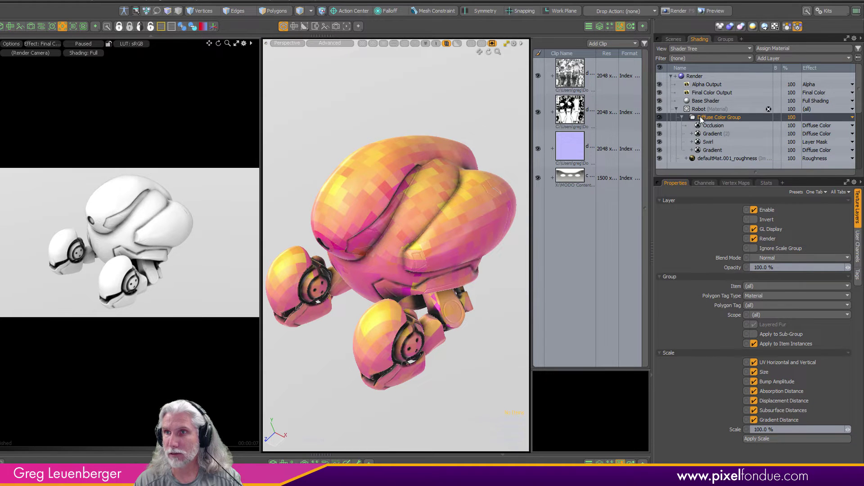
right_click(702, 117)
click(700, 169)
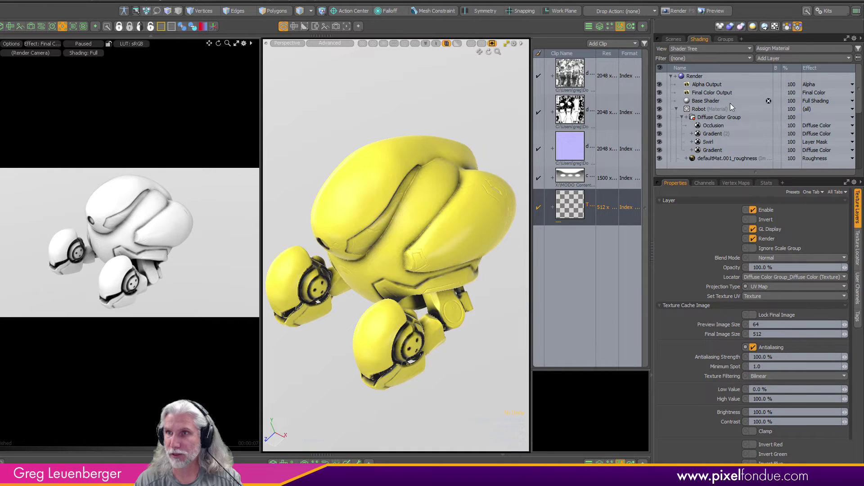
Set the Occlusion layer's type to Concavity & Convexity.
click(714, 126)
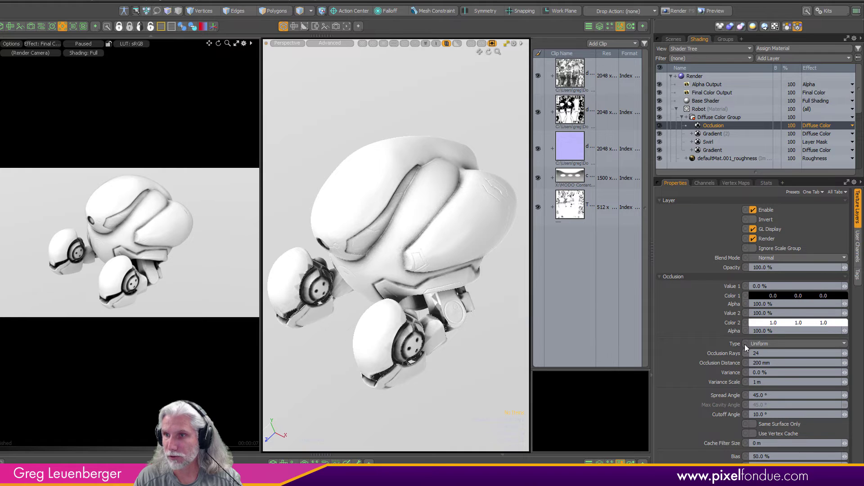
click(765, 343)
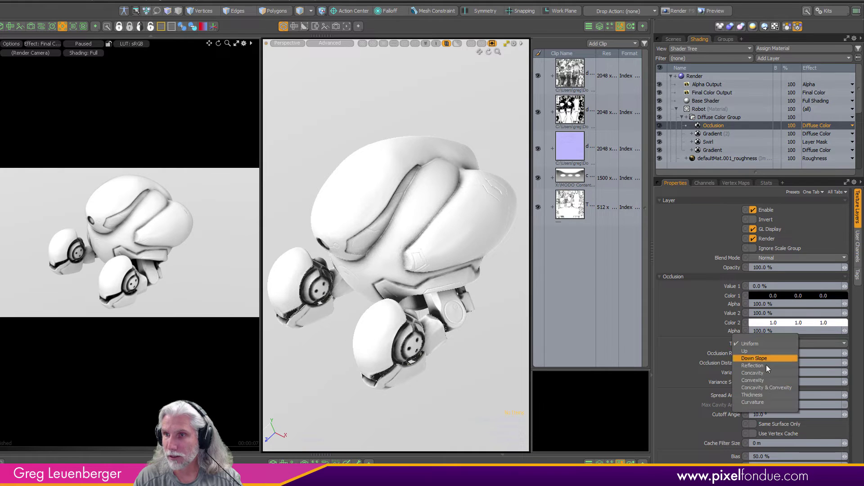
click(766, 389)
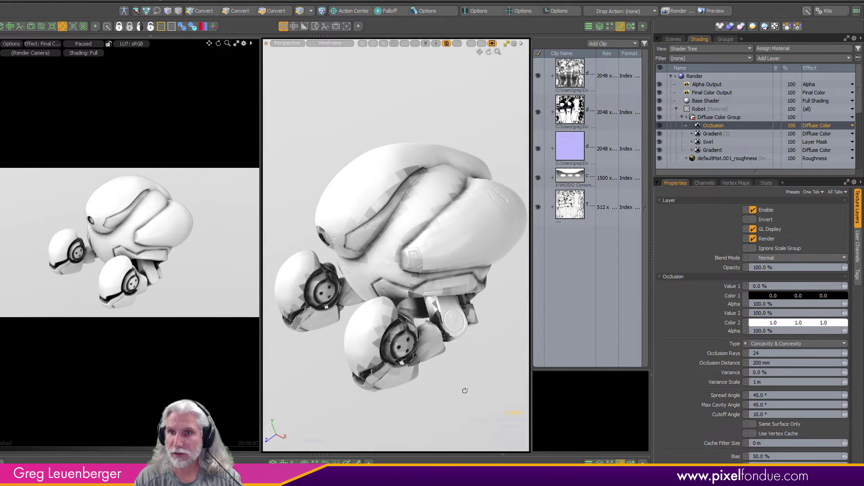
Examine the Diffuse Color Group's texture cache settings from the clip list and the occlusion texture on the robot.
click(552, 207)
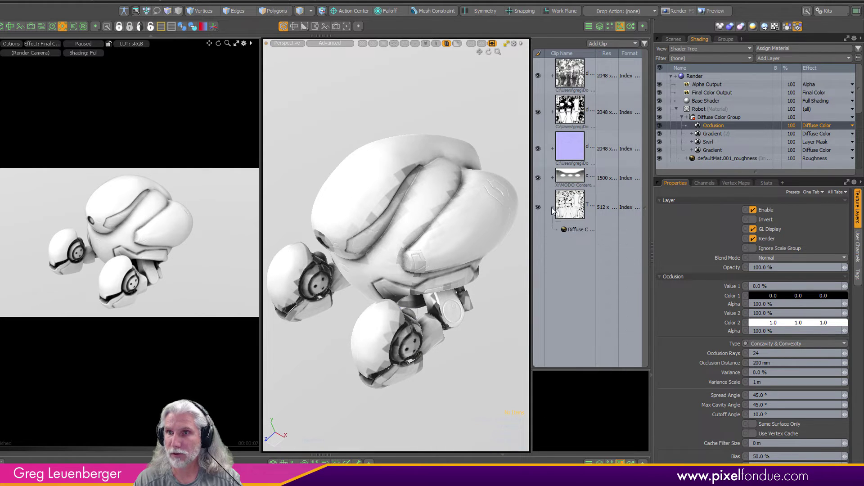
click(578, 228)
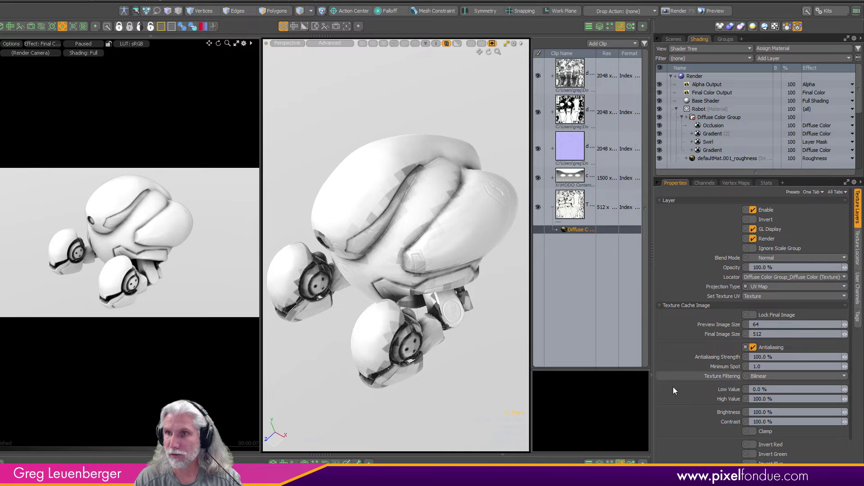
click(562, 311)
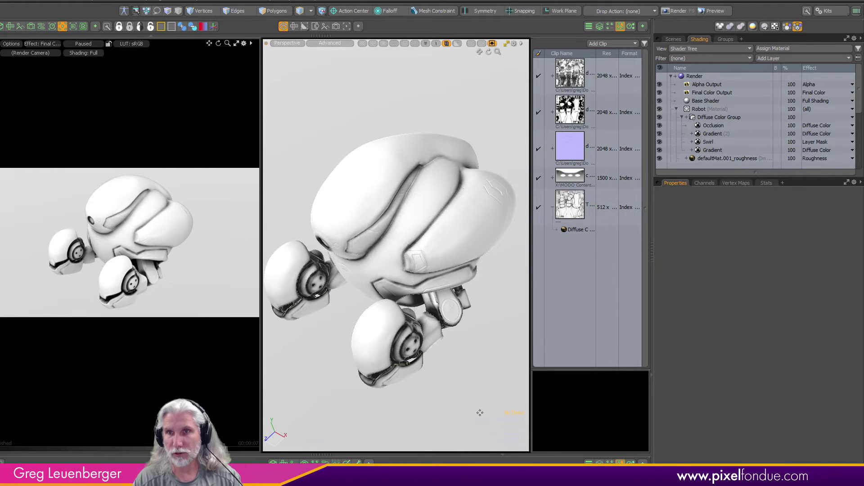
alt+drag(387, 252, 364, 240)
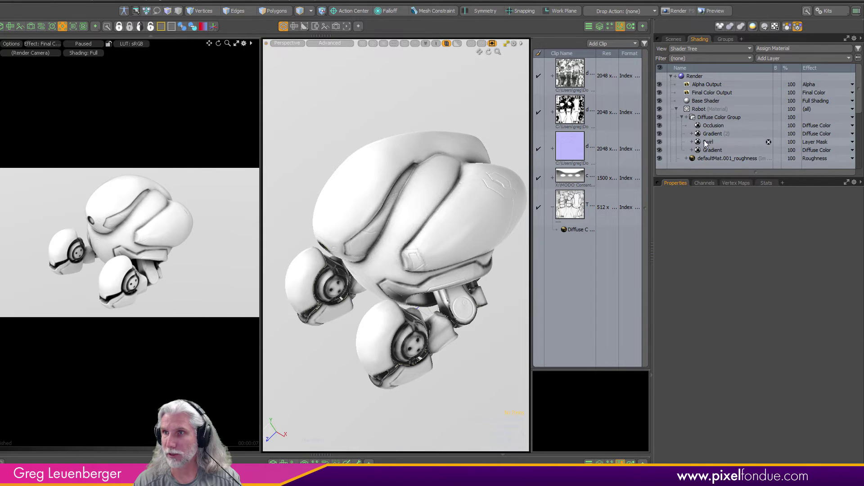
Enlarge the Shader Tree to check the defaultMat.001_AO image, and delete the Occlusion layer from the Diffuse Color Group.
drag(709, 173, 714, 225)
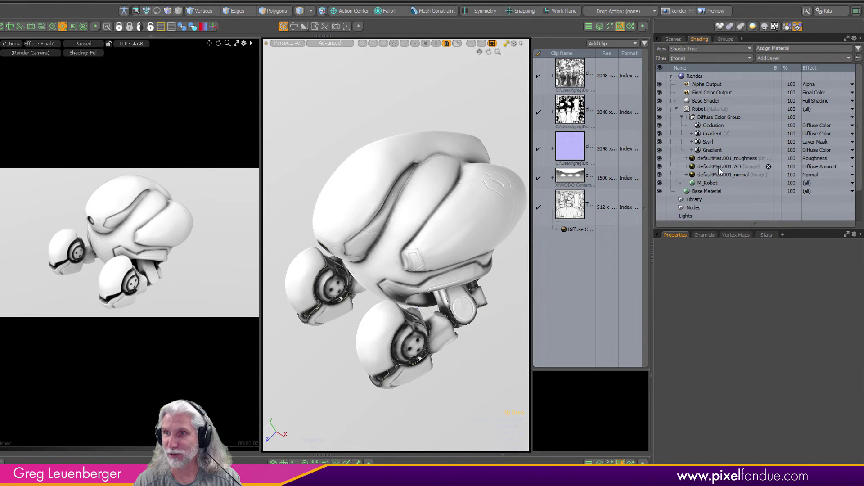
click(707, 166)
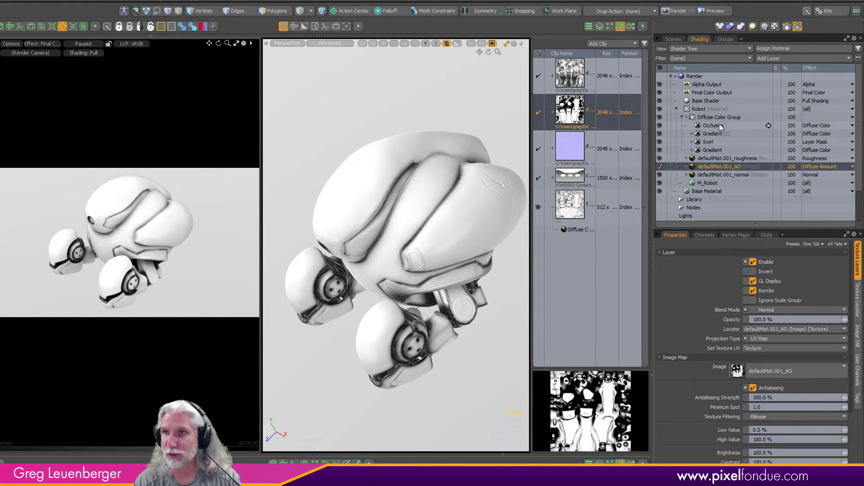
click(720, 128)
key(Delete)
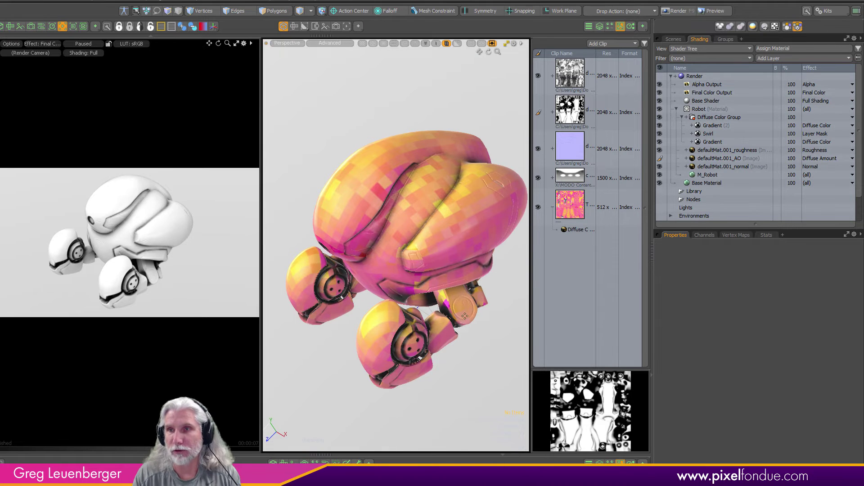
alt+drag(445, 301, 436, 274)
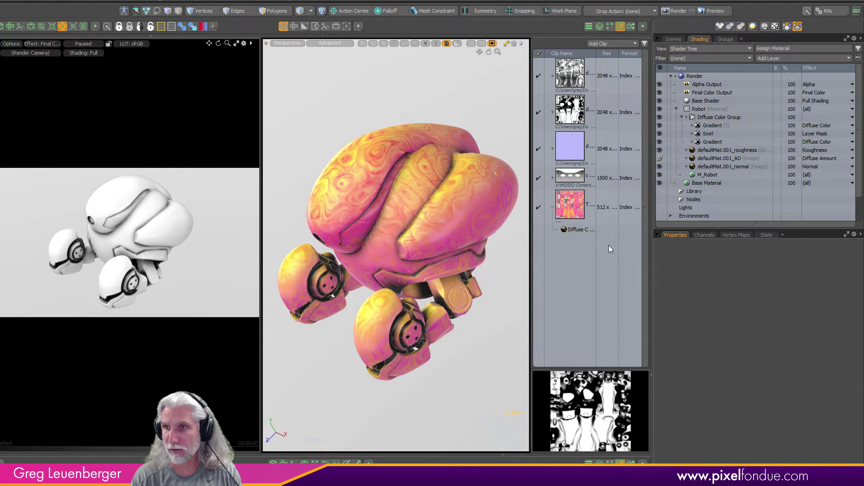
Resume the paused preview render and frame the top of the robot's body close up in the Camera view.
click(608, 230)
ctrl+alt+drag(454, 238, 334, 211)
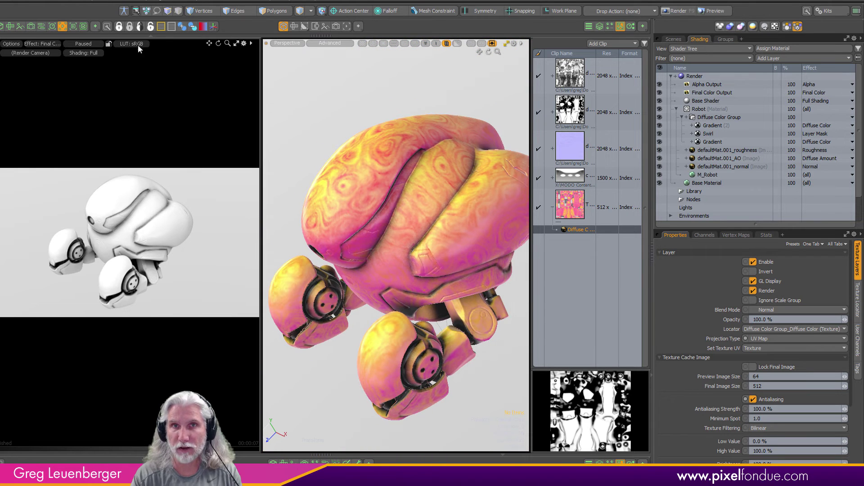
click(83, 44)
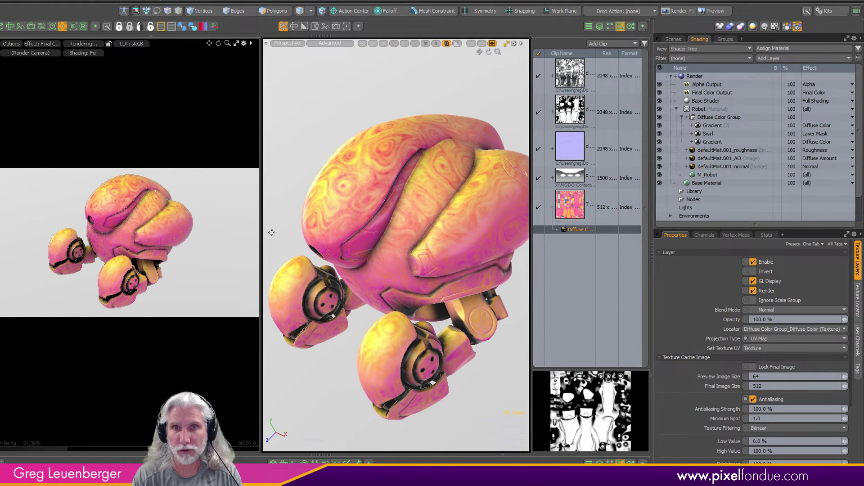
key(ctrl+space)
click(352, 169)
ctrl+alt+drag(373, 193, 482, 265)
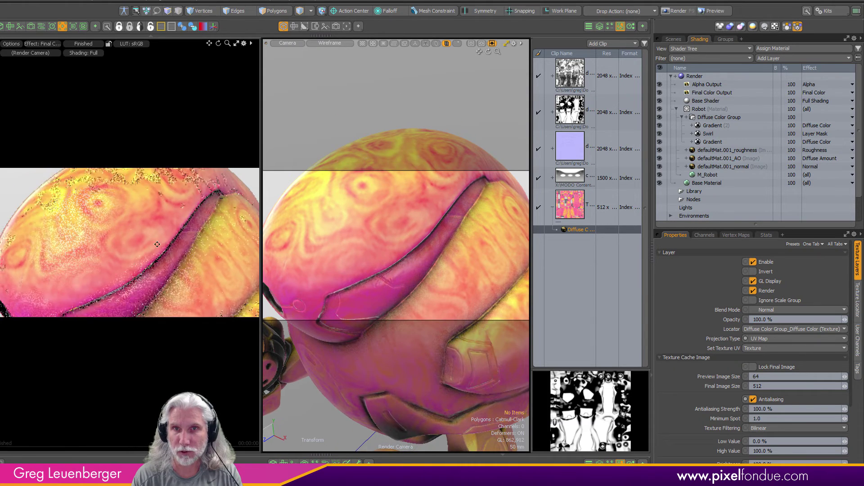
alt+shift+drag(157, 244, 161, 255)
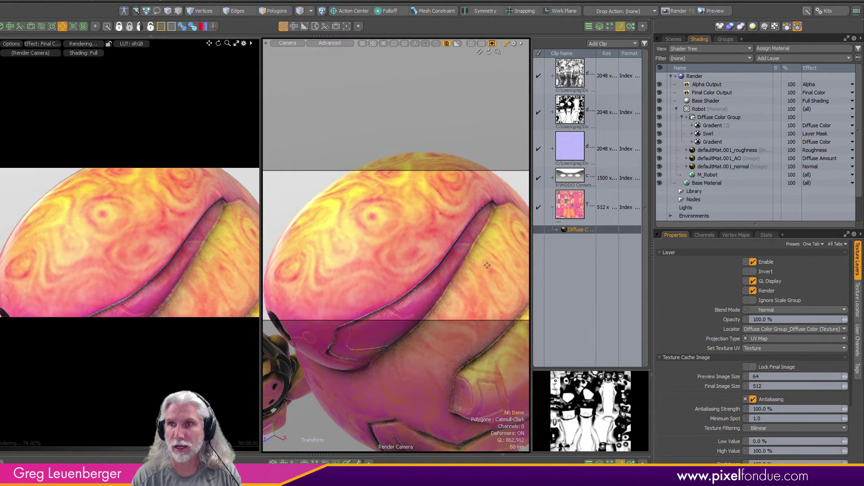
Reveal the Diffuse Color Group's cache layer in the tree and disable its Render option to compare the procedural texture up close.
click(687, 117)
key(Escape)
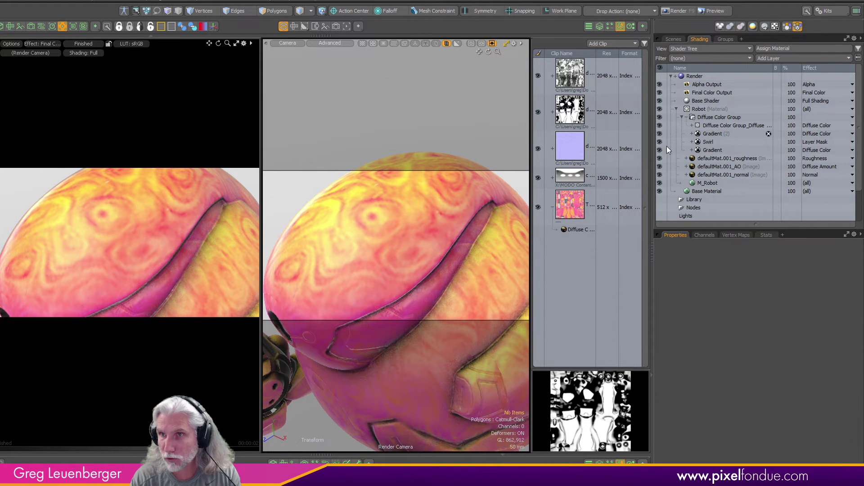
click(554, 206)
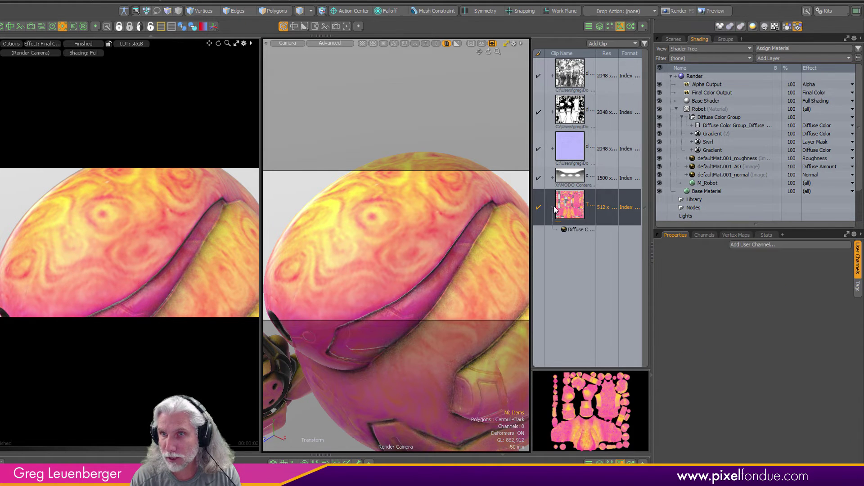
click(577, 228)
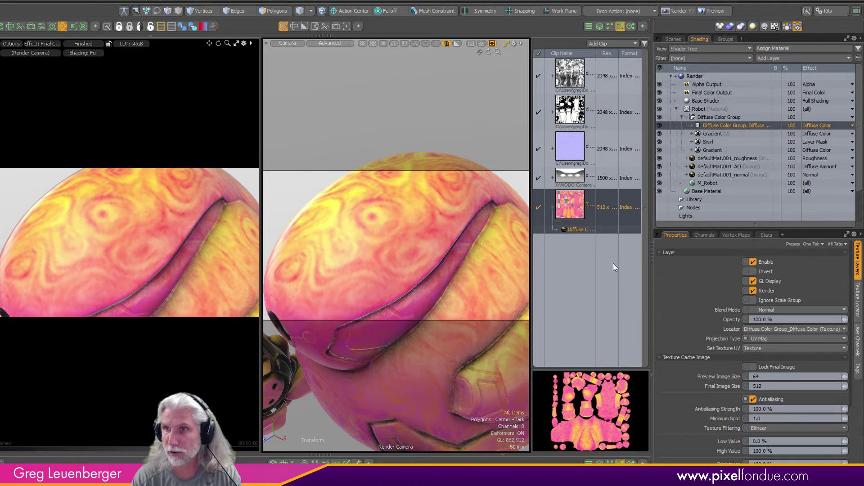
click(769, 291)
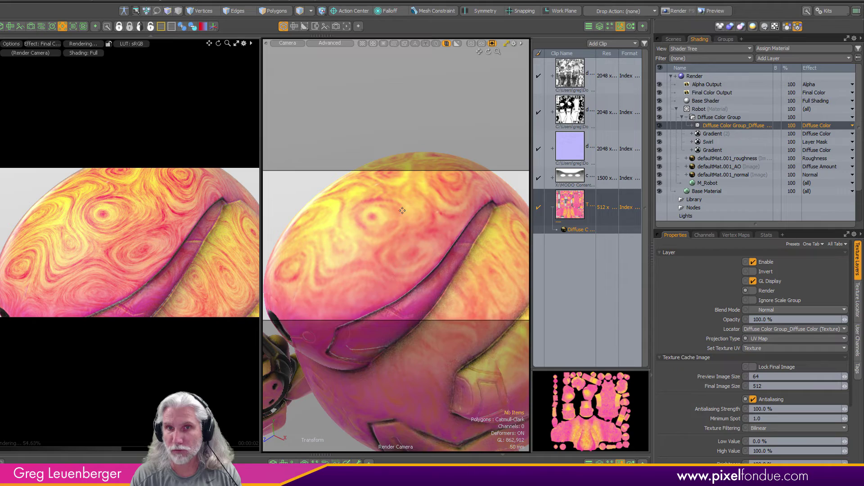
scroll(82, 236, up, 10)
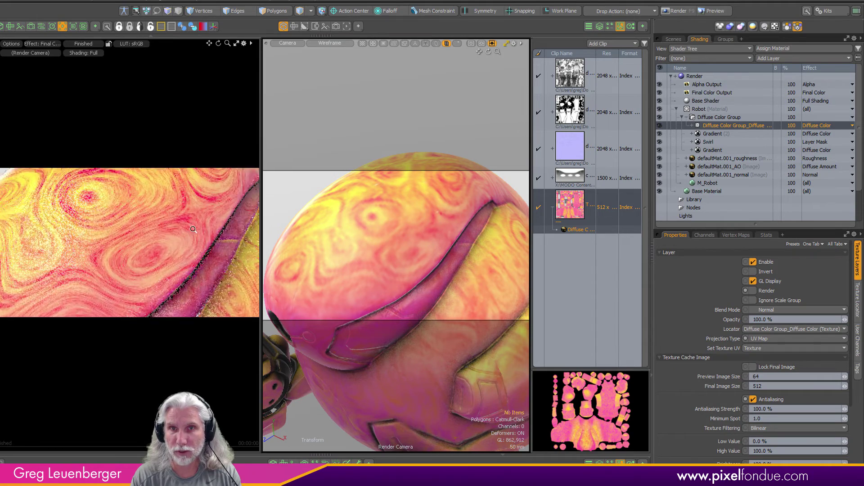
Bring more of the robot into view and set the Diffuse Color Group cache's Final Image Size to 2048.
ctrl+alt+drag(202, 229, 131, 239)
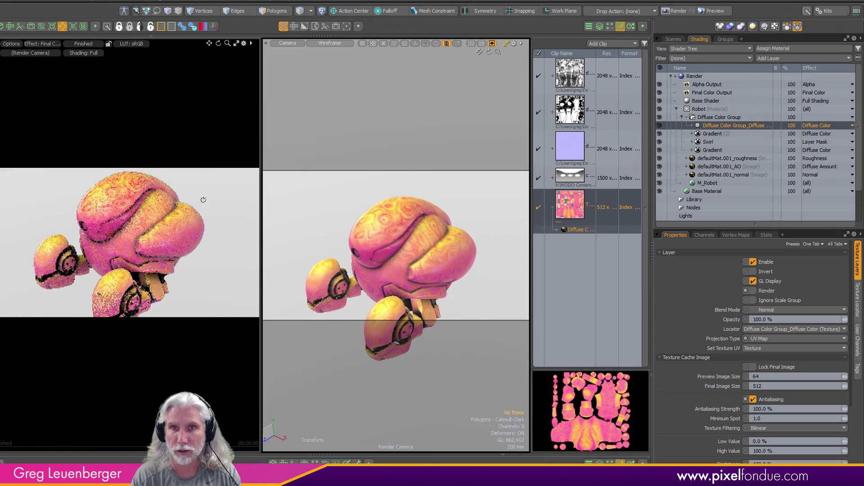
alt+drag(202, 199, 189, 288)
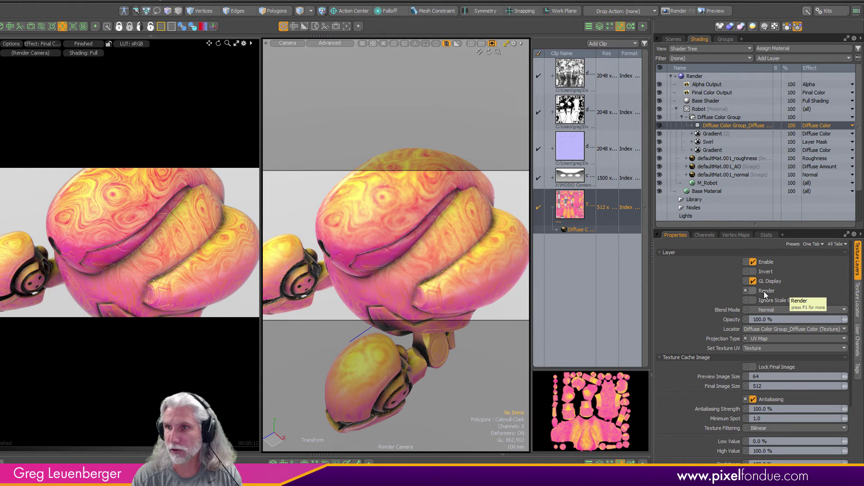
click(785, 386)
text(20)
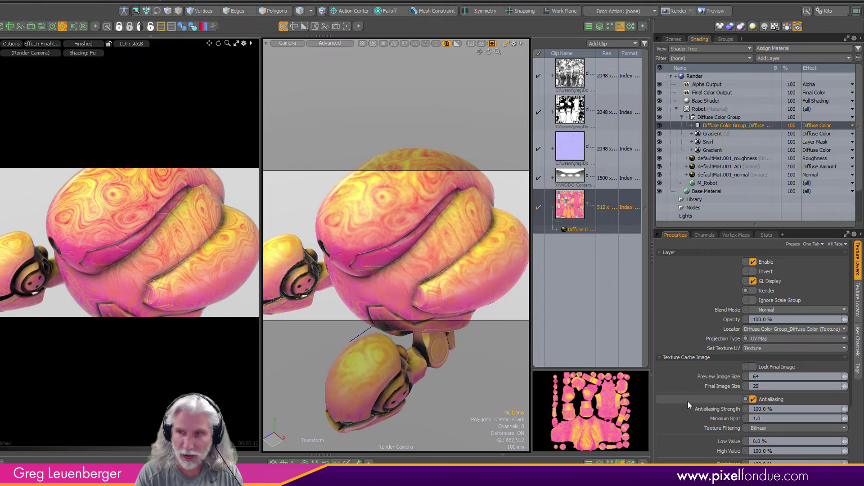
text(48)
key(Return)
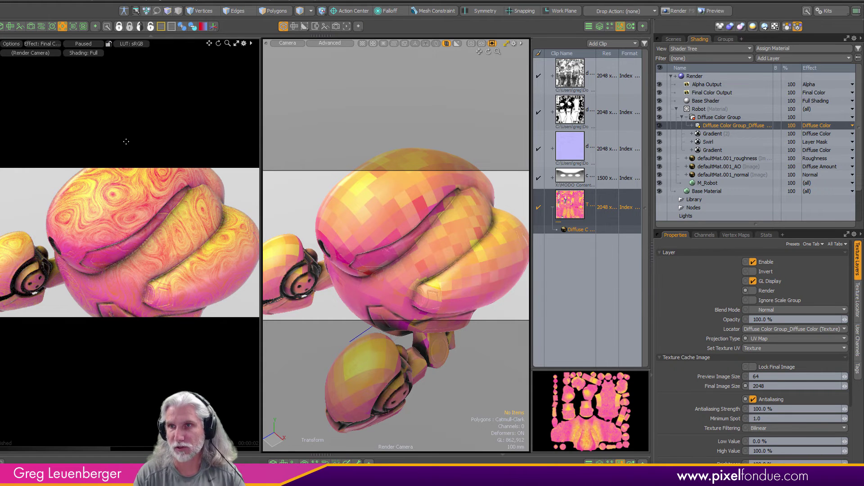
Examine the higher-resolution cached texture on the whole robot in the Camera view, and cancel the pending autosave.
middle_drag(459, 272, 399, 272)
alt+drag(399, 272, 401, 263)
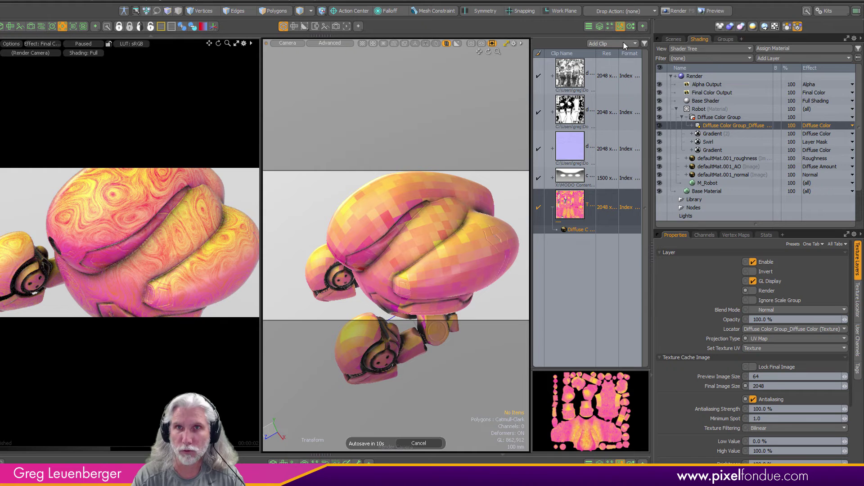
click(420, 443)
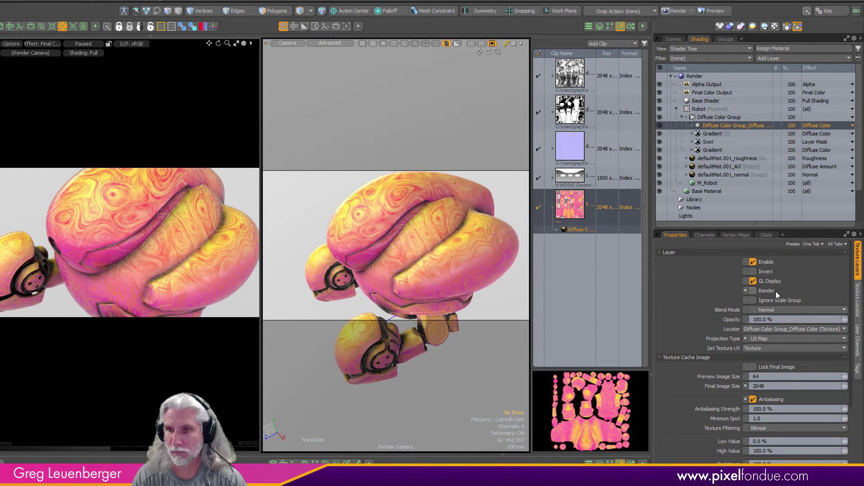
scroll(464, 210, up, 3)
alt+drag(464, 210, 383, 263)
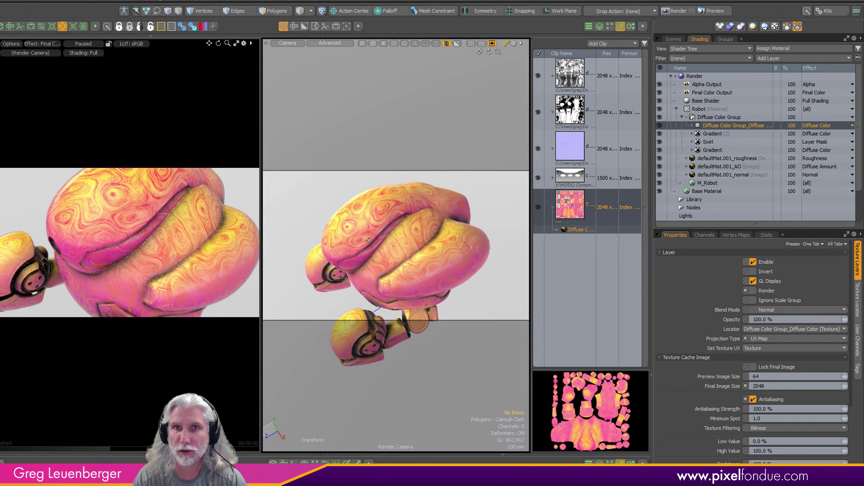
Re-enable the cache layer's Render option with Invert left off, and resume the preview render with the whole robot in frame.
click(776, 272)
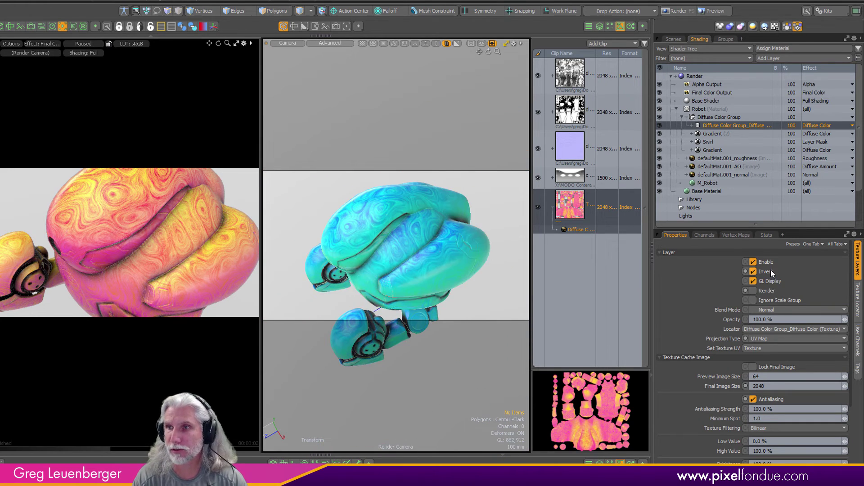
click(771, 272)
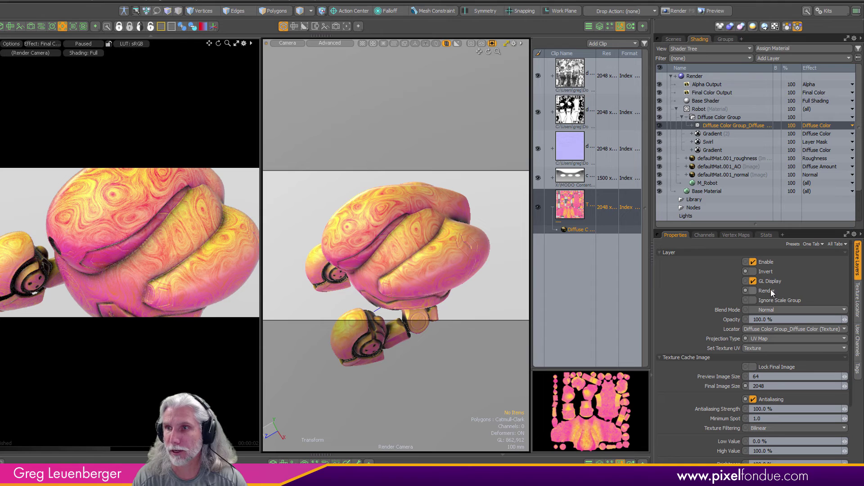
click(92, 45)
ctrl+alt+drag(81, 224, 134, 242)
ctrl+alt+drag(178, 259, 158, 262)
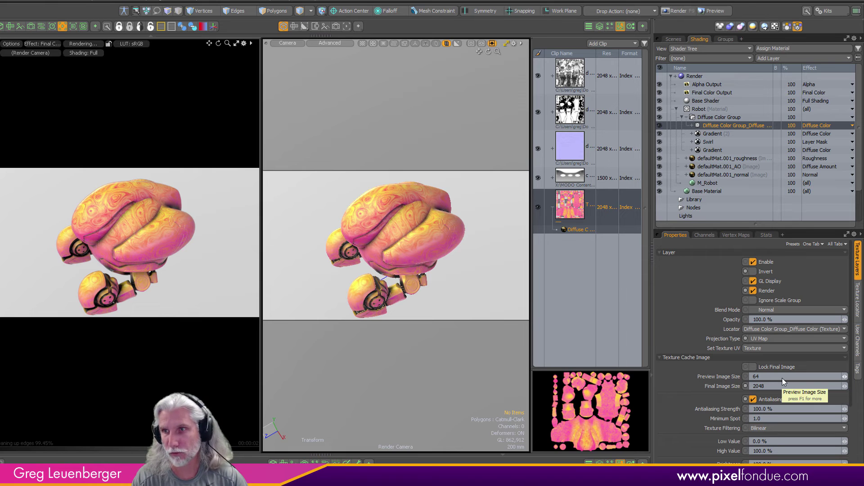
alt+shift+drag(485, 302, 484, 302)
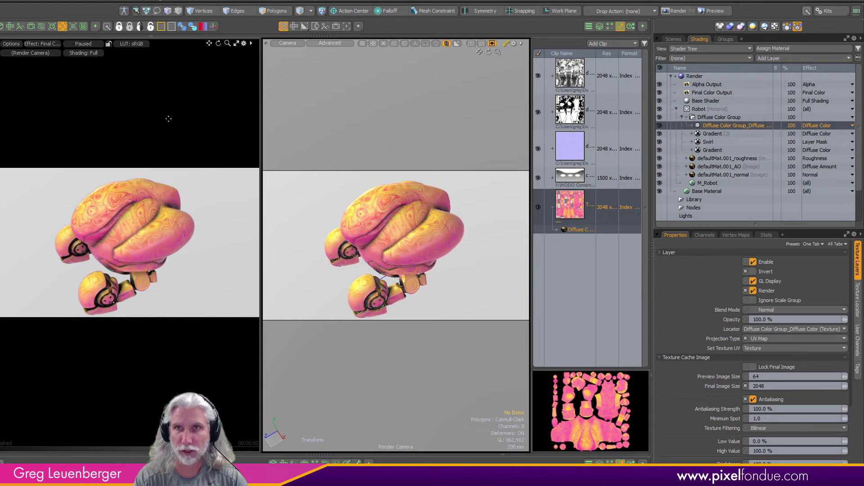
Open the OctaneRender viewport in a small window beside the Camera view and fit the whole robot render in it.
click(248, 3)
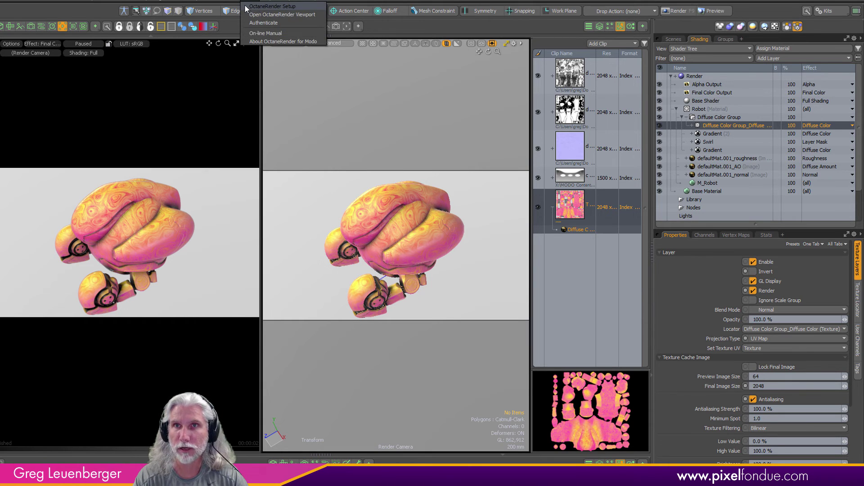
click(288, 13)
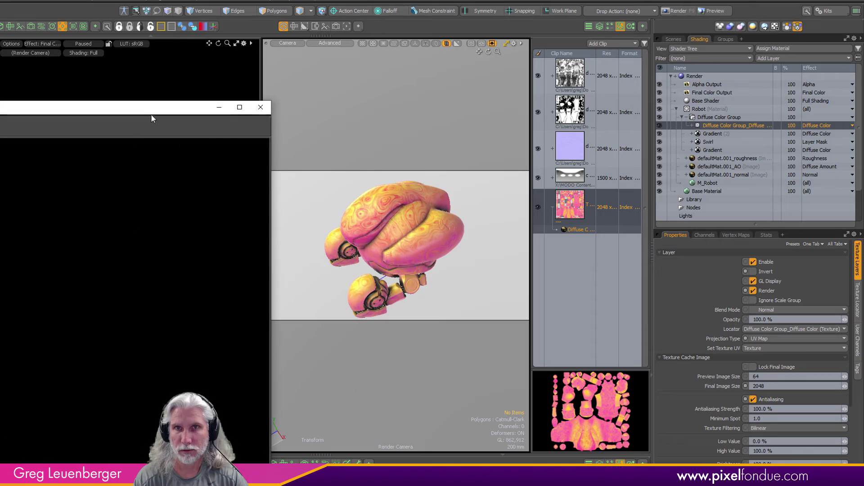
drag(157, 108, 506, 30)
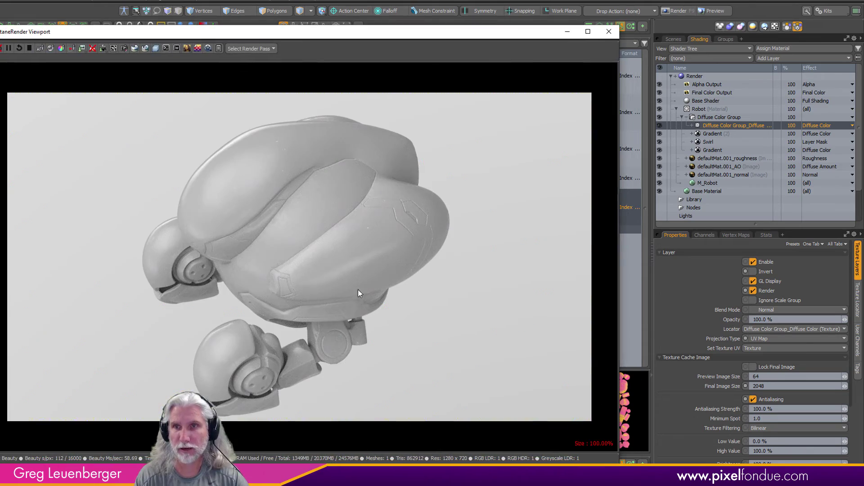
drag(619, 463, 322, 338)
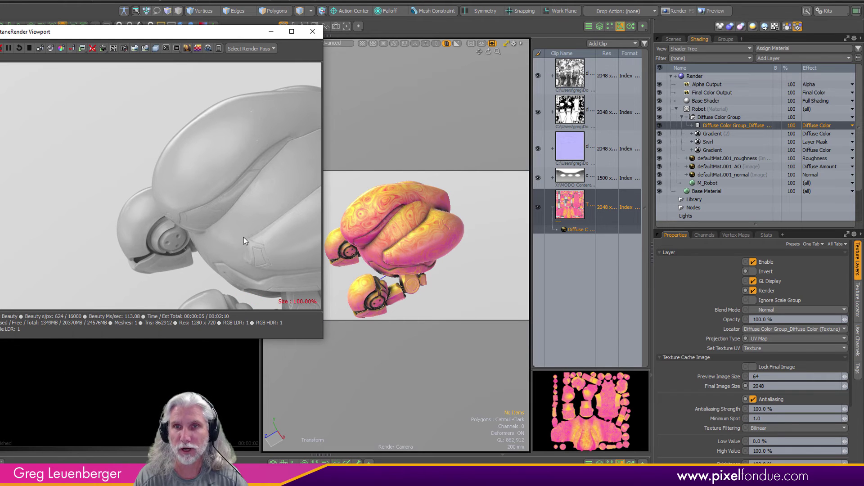
drag(244, 237, 150, 207)
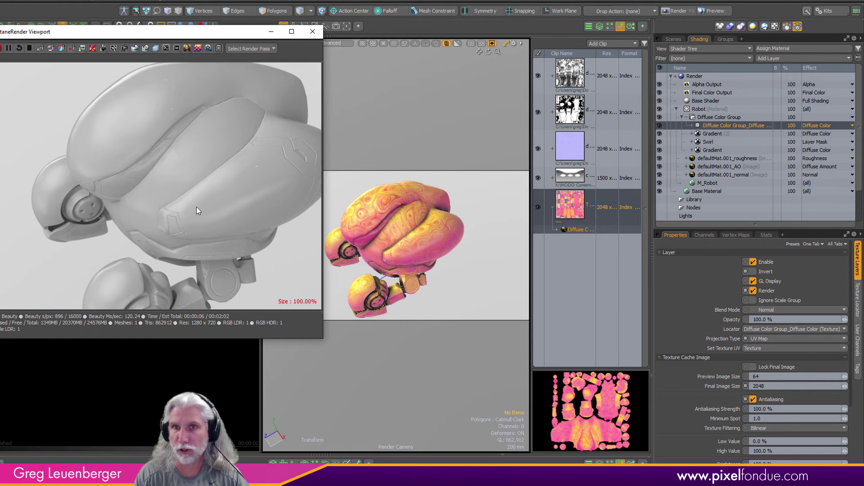
scroll(196, 207, down, 4)
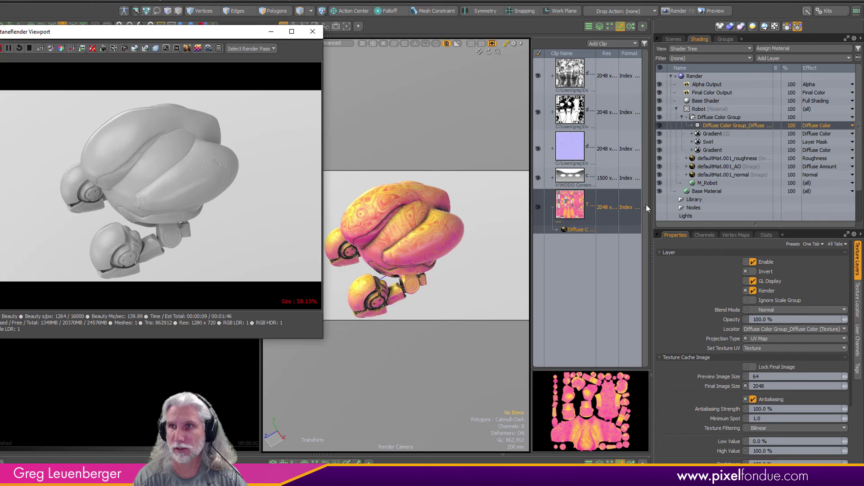
Save the Diffuse Color Group's cached texture as an image.
click(717, 118)
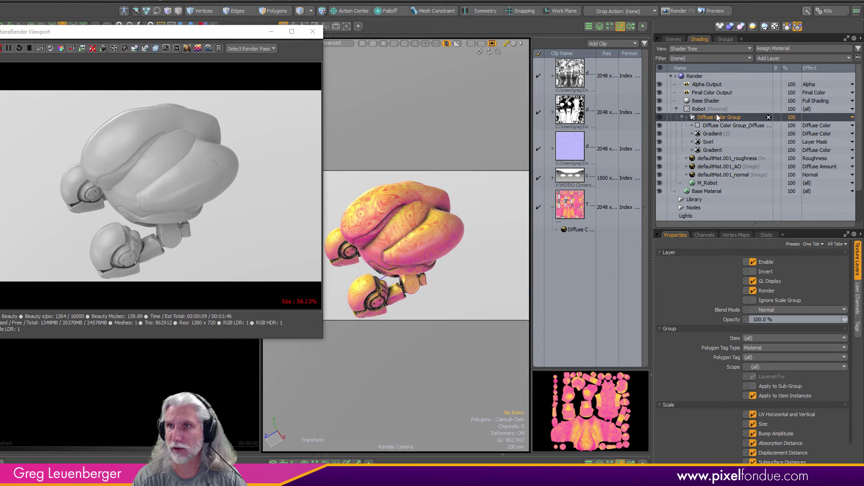
click(776, 28)
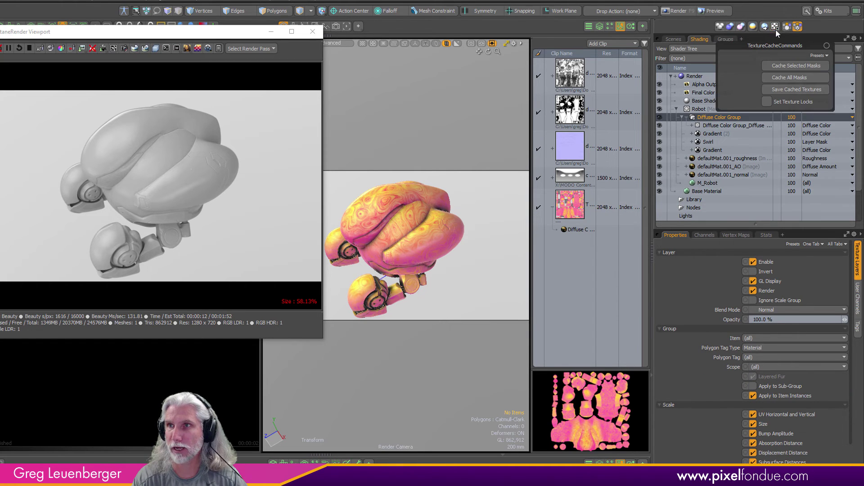
click(784, 90)
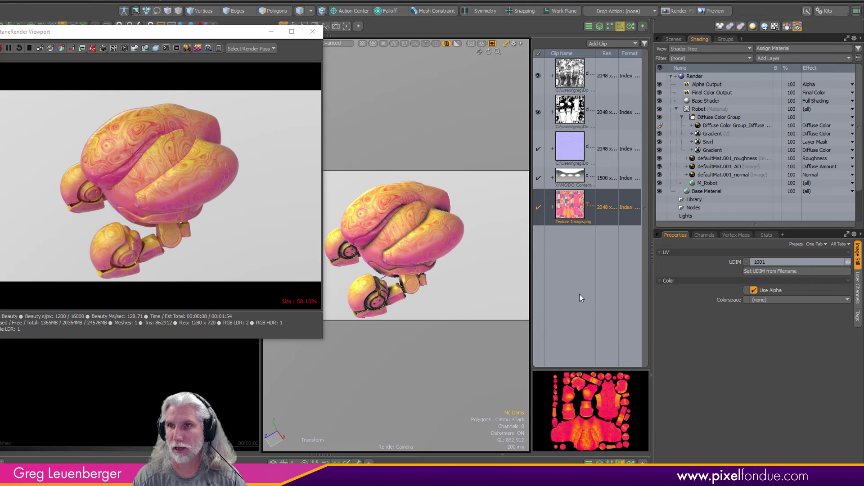
Hide both Gradient layers and the Swirl mask in the Diffuse Color Group, and check the saved texture's image layer settings.
drag(531, 274, 453, 278)
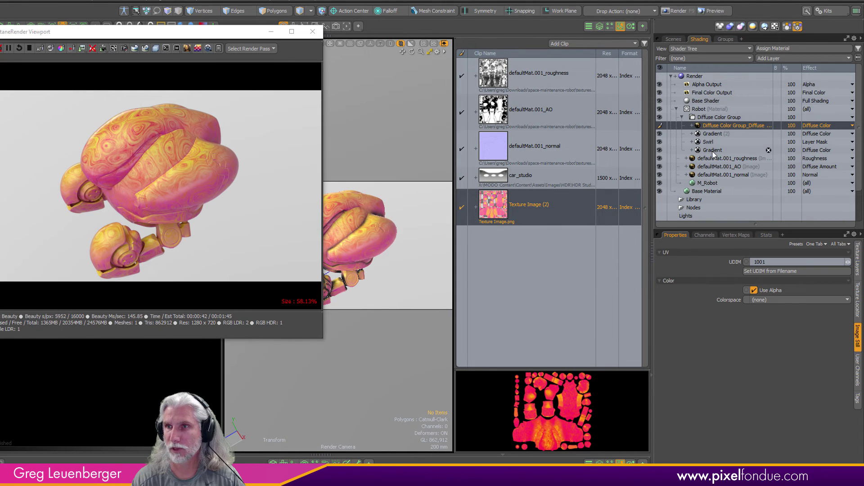
click(708, 150)
shift+click(705, 134)
click(659, 134)
click(659, 142)
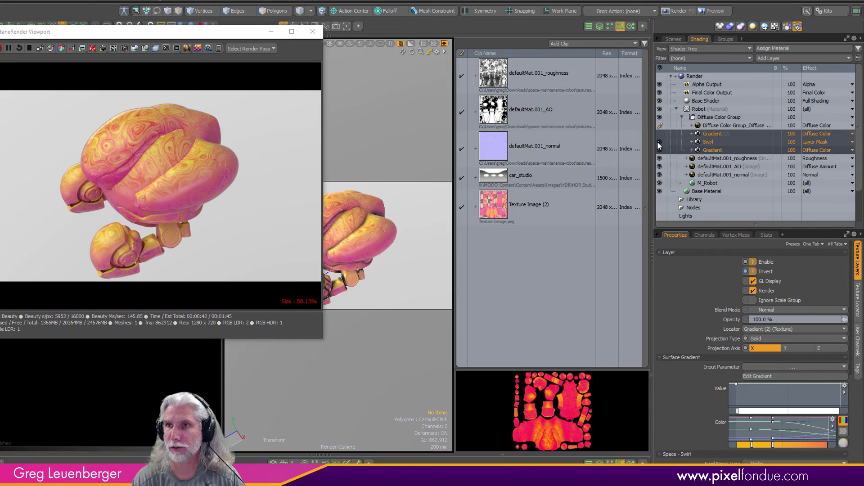
click(659, 150)
ctrl+click(710, 149)
ctrl+click(711, 142)
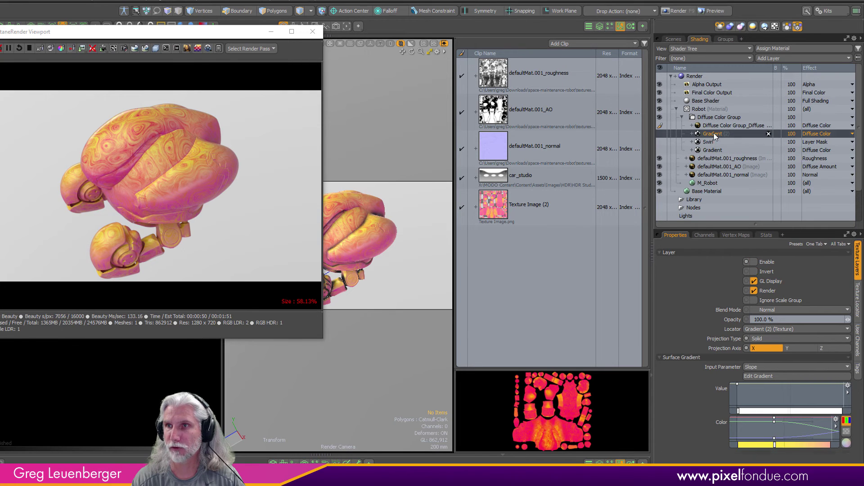
ctrl+click(713, 134)
click(722, 125)
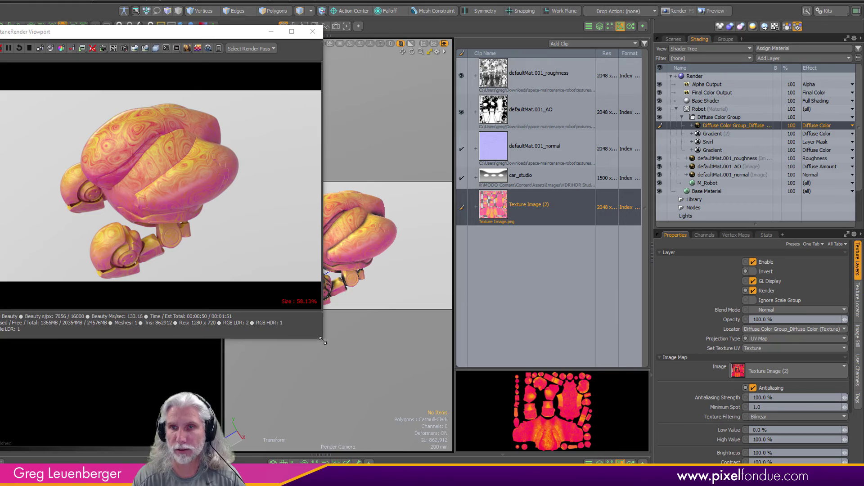
Enlarge the OctaneRender viewport and hide the clip list to compare the robot side by side from a front angle.
drag(322, 338, 481, 410)
click(625, 26)
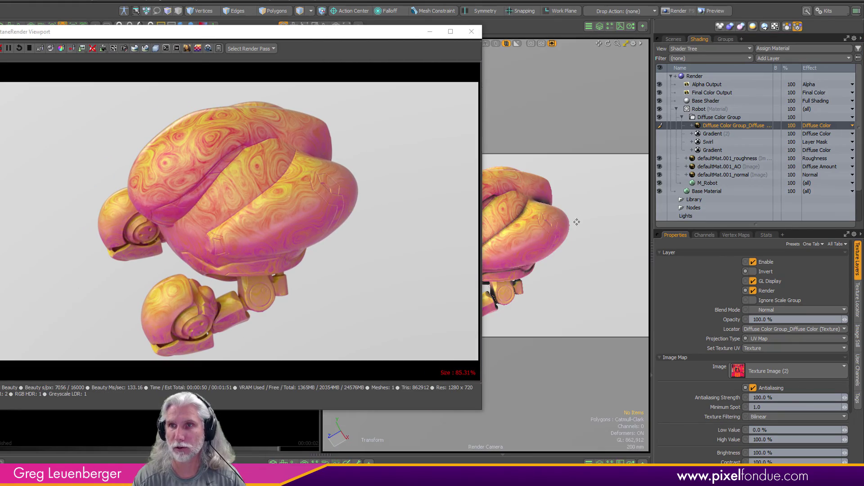
scroll(576, 219, up, 3)
alt+drag(605, 213, 516, 124)
drag(413, 36, 272, 37)
scroll(486, 243, down, 3)
alt+drag(513, 324, 491, 249)
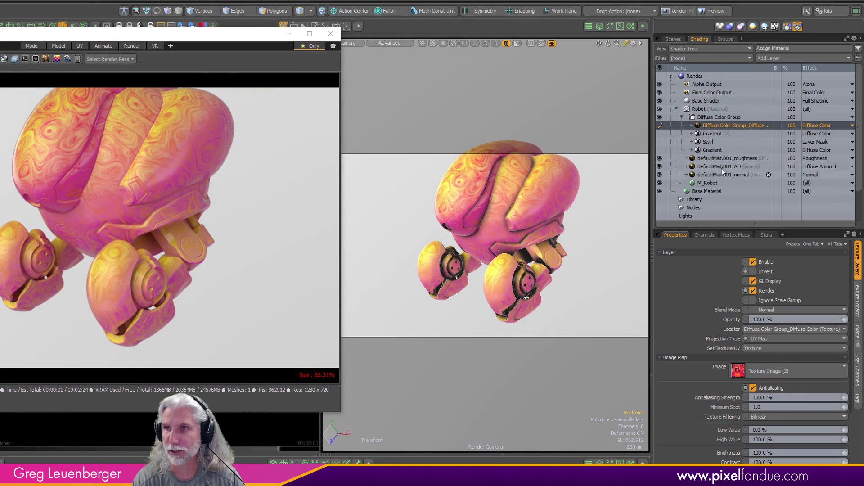
Disable the defaultMat.001_AO layer and compare the robot in the Octane render and the Camera view.
click(764, 168)
click(660, 167)
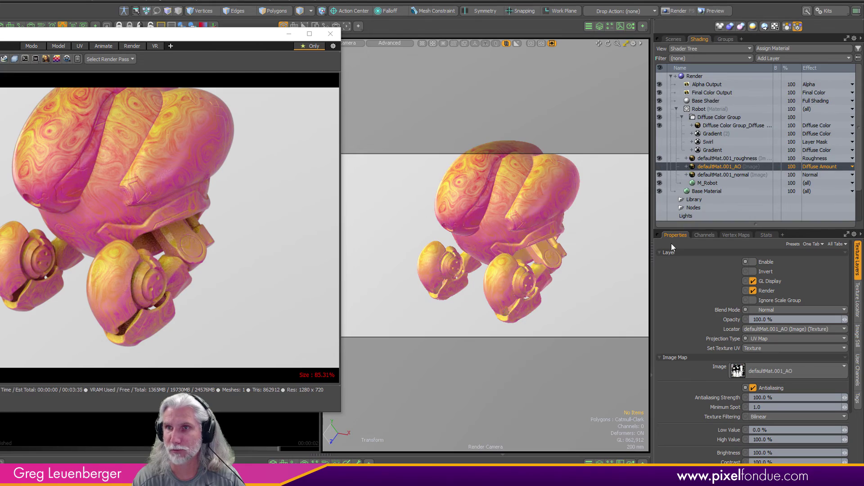
drag(241, 41, 273, 48)
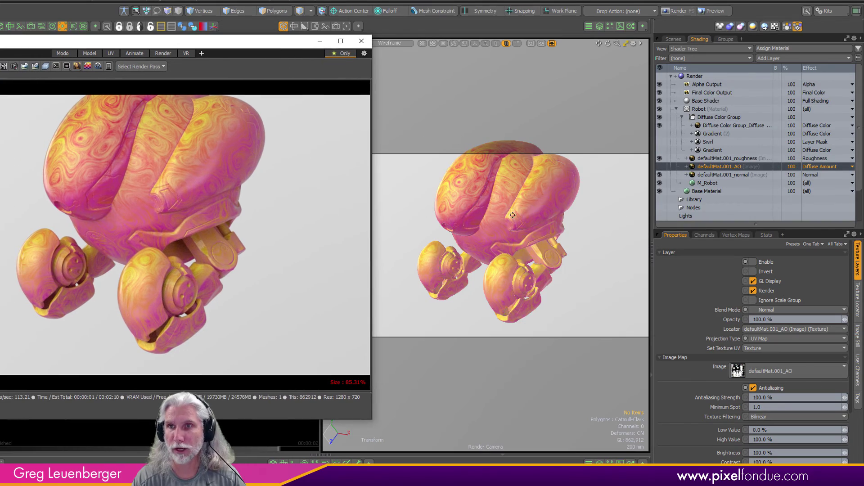
alt+shift+drag(511, 215, 554, 259)
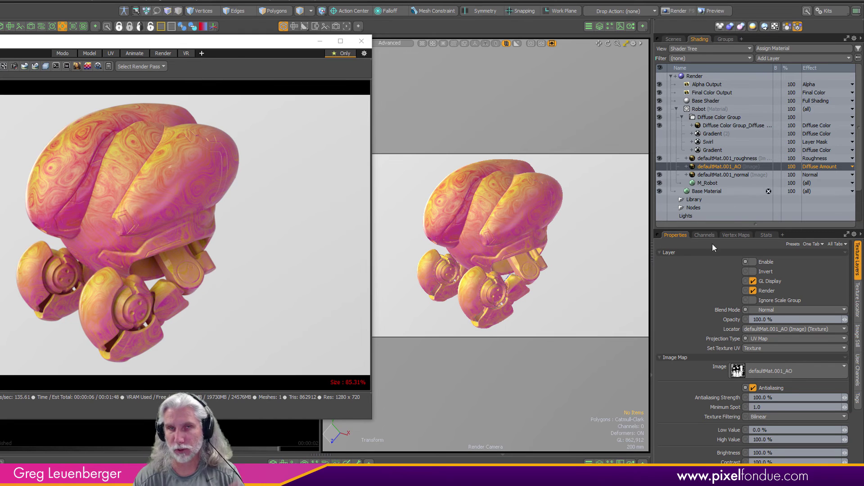
Review the texture cache commands and close the OctaneRender viewport.
click(776, 27)
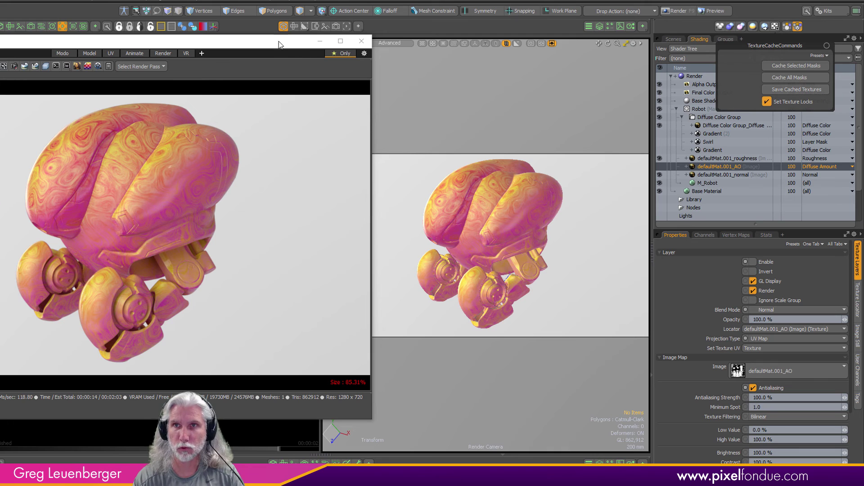
drag(279, 43, 458, 58)
click(547, 56)
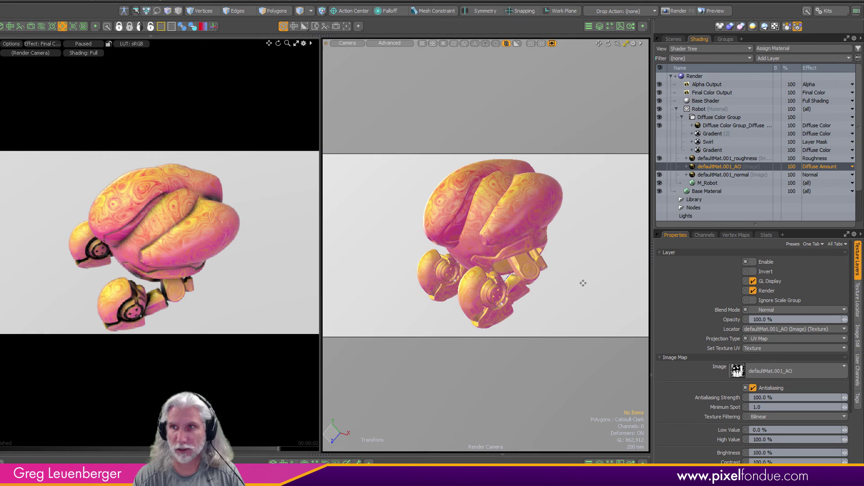
Switch the Diffuse Color Group from the saved image back to cached Gradient and Swirl layers, and re-enable the defaultMat.001_AO layer.
click(660, 126)
click(660, 150)
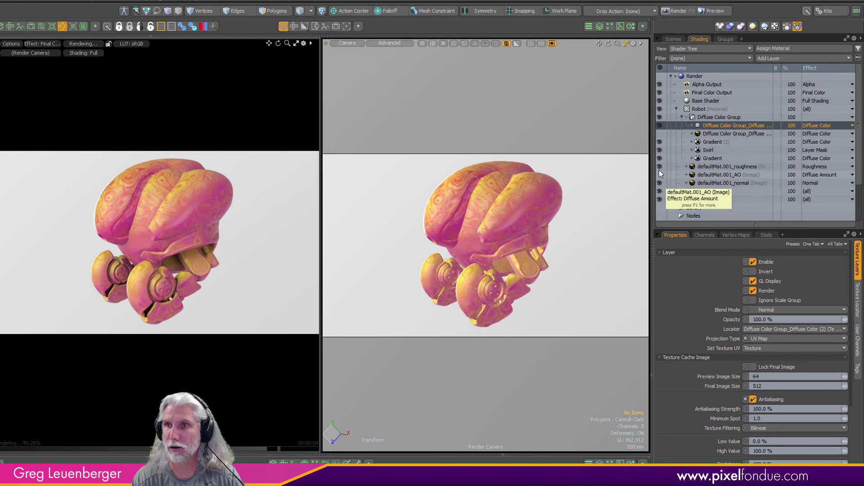
click(660, 175)
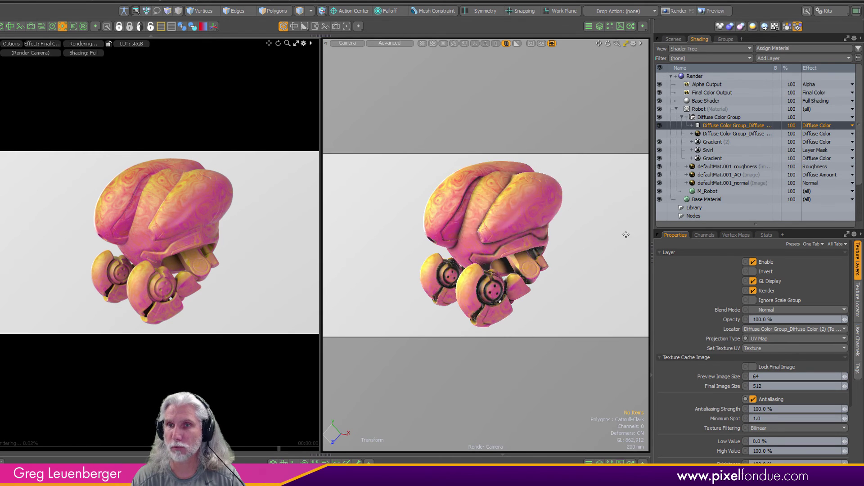
alt+drag(598, 274, 468, 260)
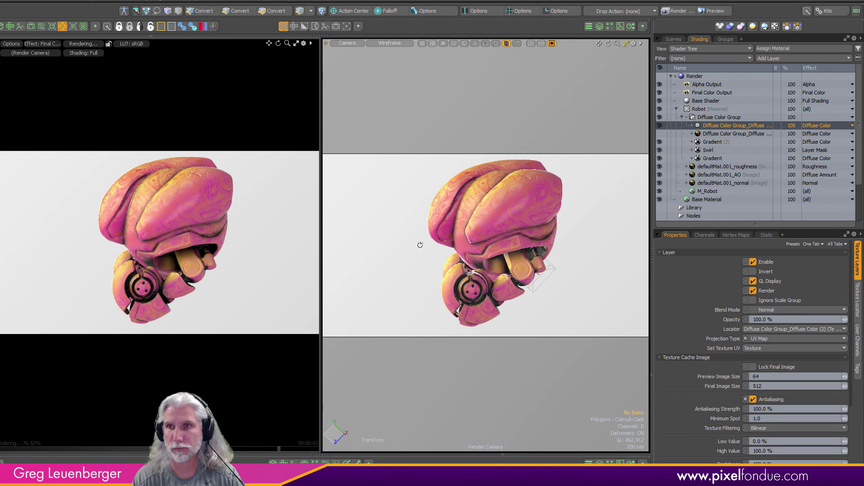
alt+drag(420, 245, 581, 274)
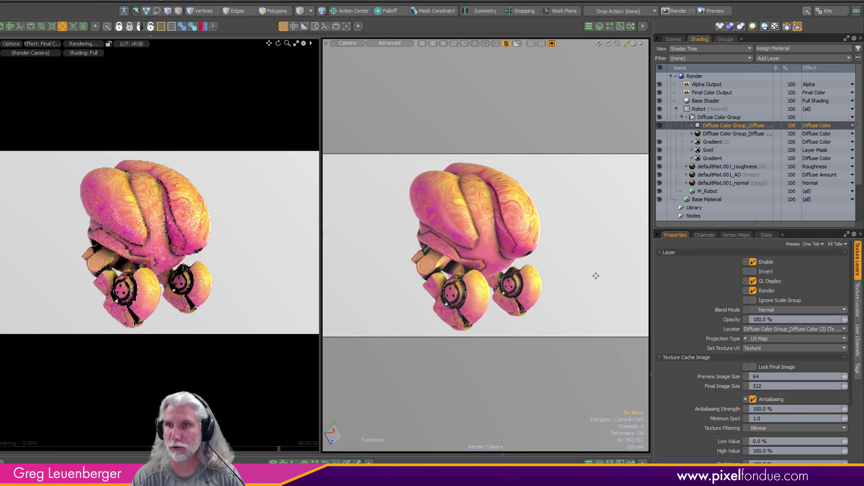
Clear the layer selection and widen the render preview and Camera view by narrowing the shader tree and properties area.
click(476, 111)
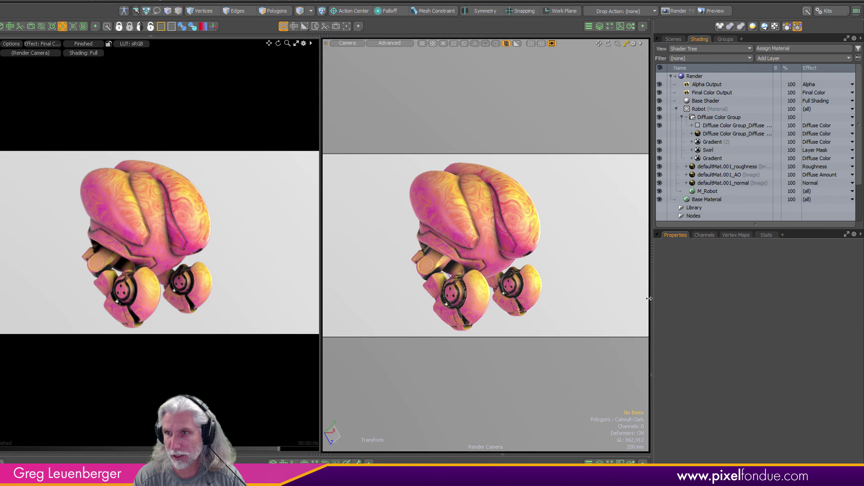
drag(653, 299, 674, 304)
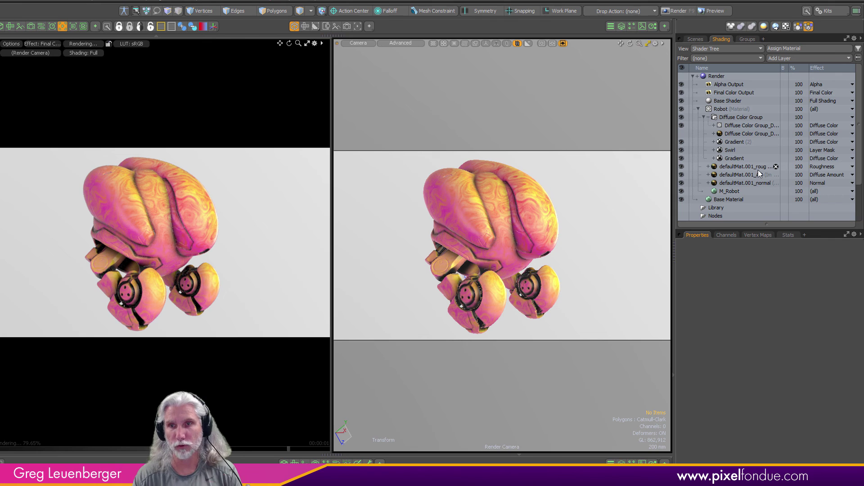
Reveal and enlarge the schematic workspace below the two views, and collapse it again.
click(332, 454)
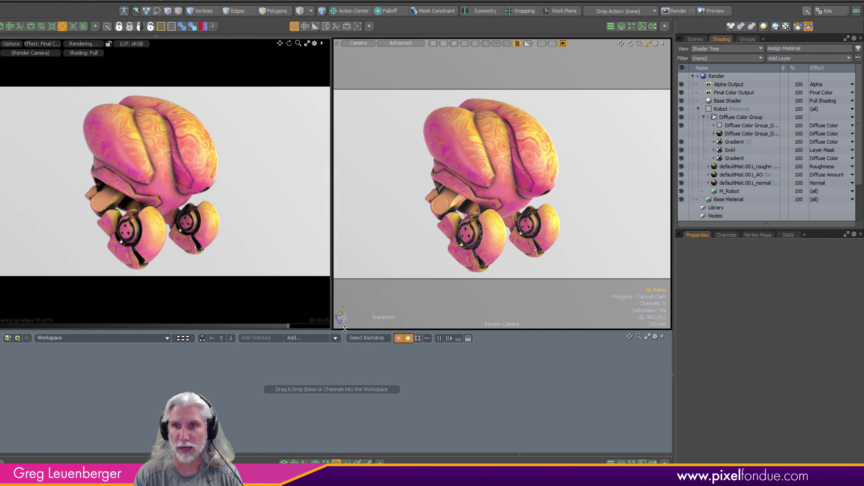
drag(349, 328, 360, 228)
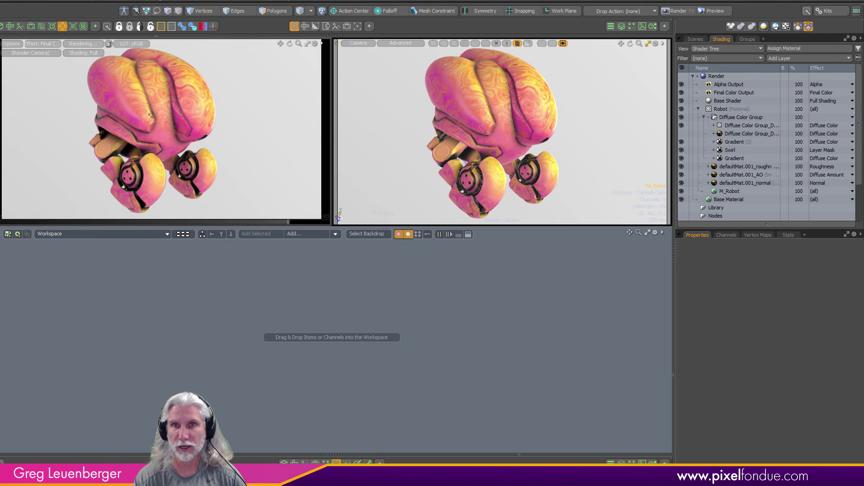
drag(342, 225, 345, 452)
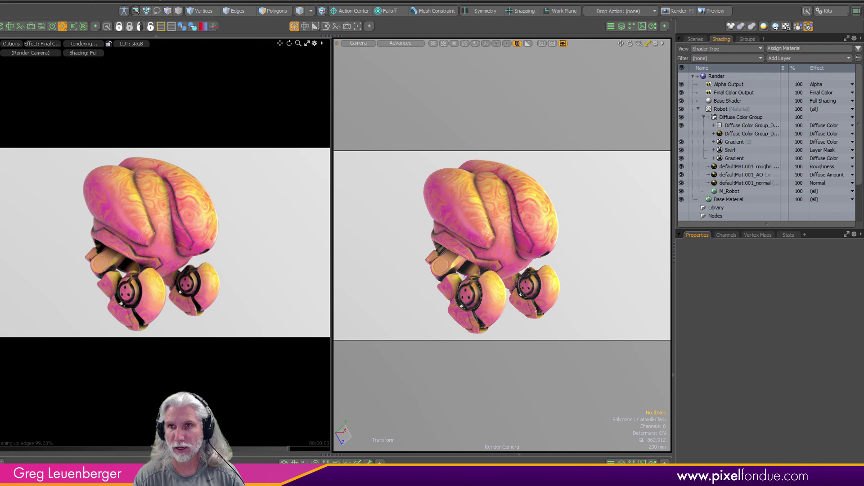
Enlarge the Camera view to examine the robot's swirl texture, and restore a roughly even split with the render preview.
drag(332, 283, 149, 273)
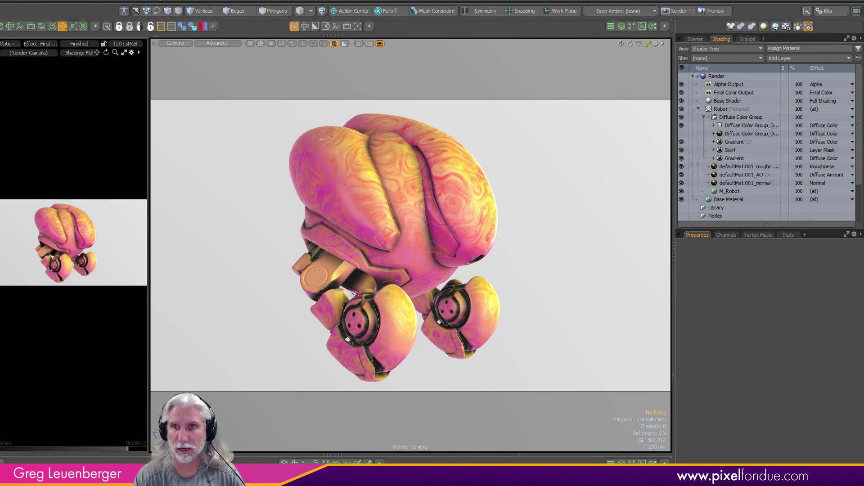
click(148, 353)
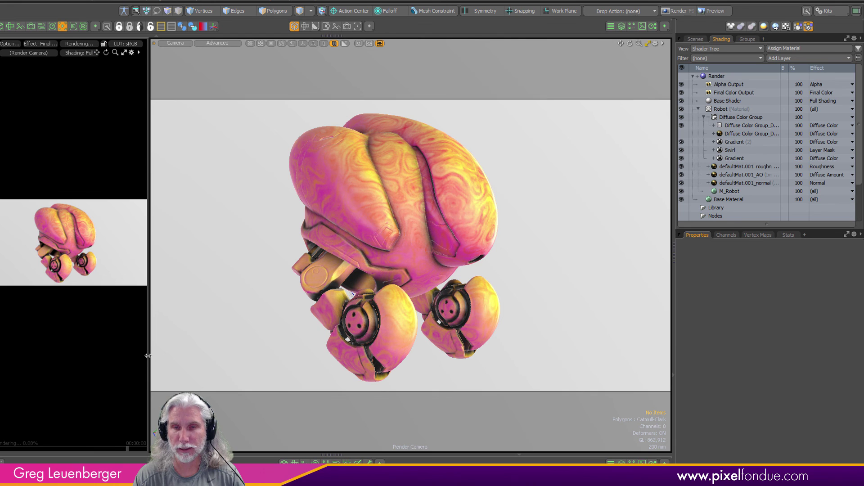
drag(148, 356, 349, 335)
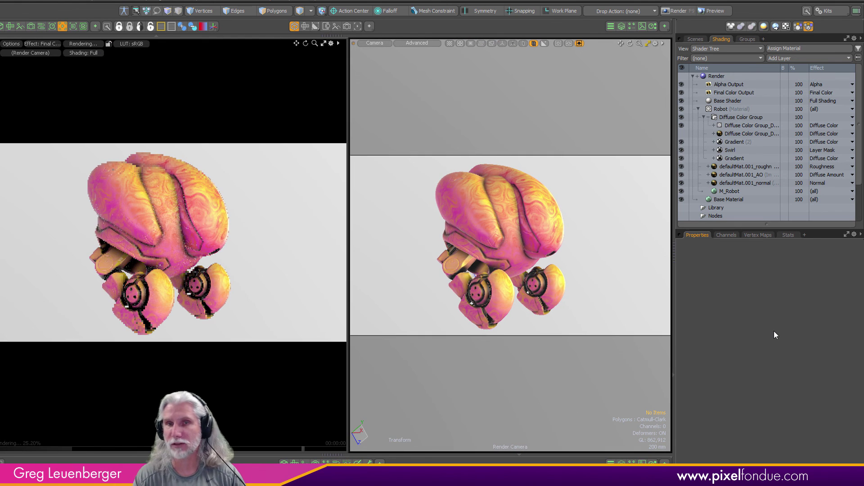